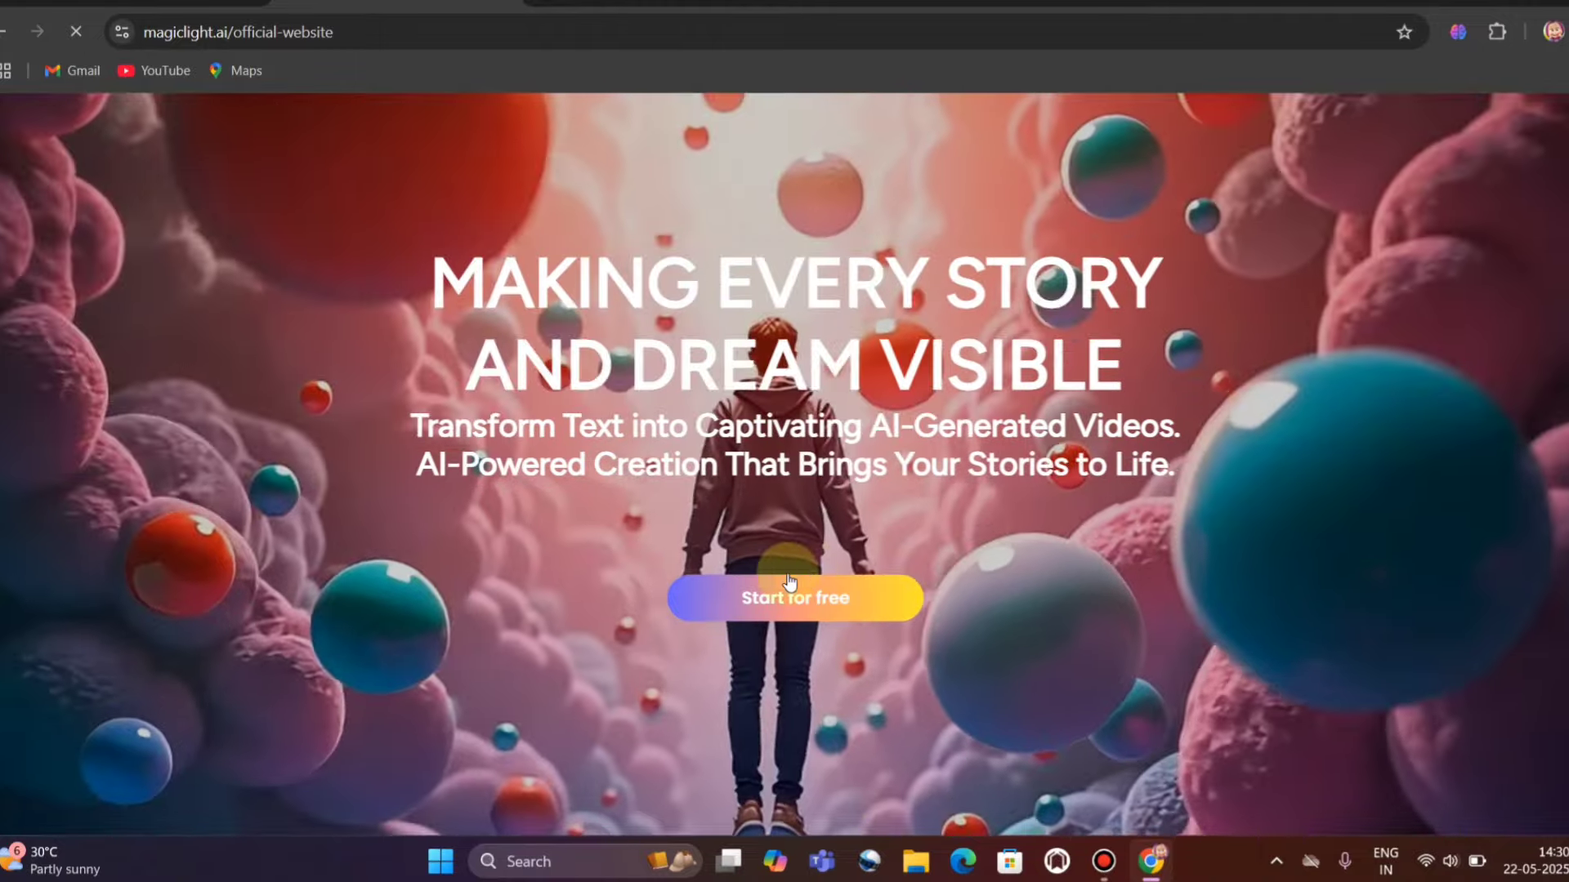
Start for free on MagicLight and log in to the site with the Google account.
left_click(825, 615)
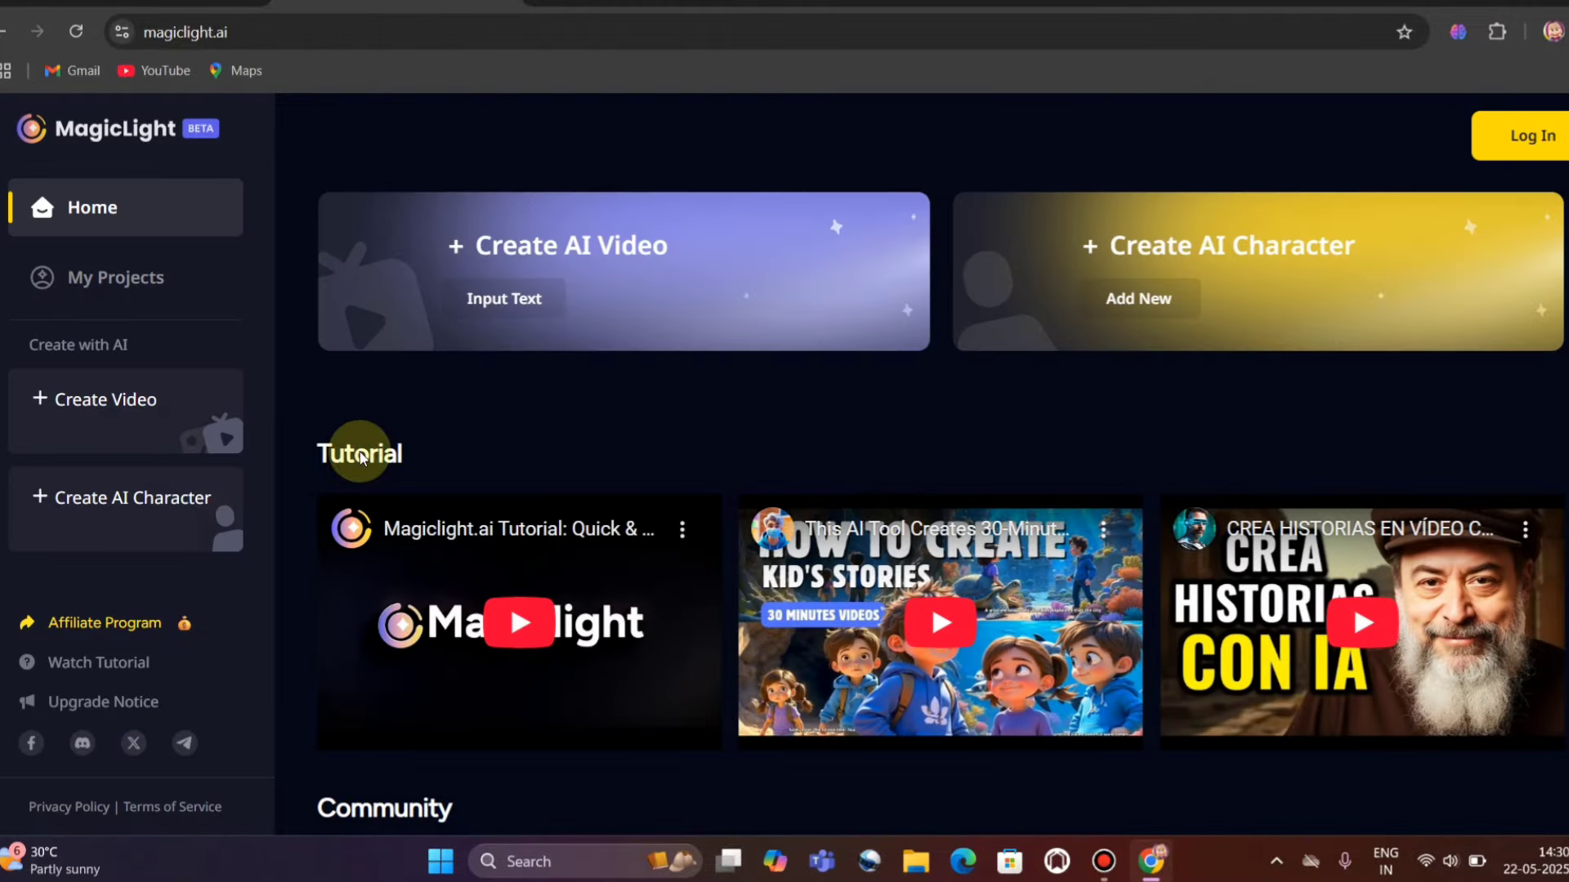
scroll(351, 430, "down", 6)
scroll(364, 458, "up", 6)
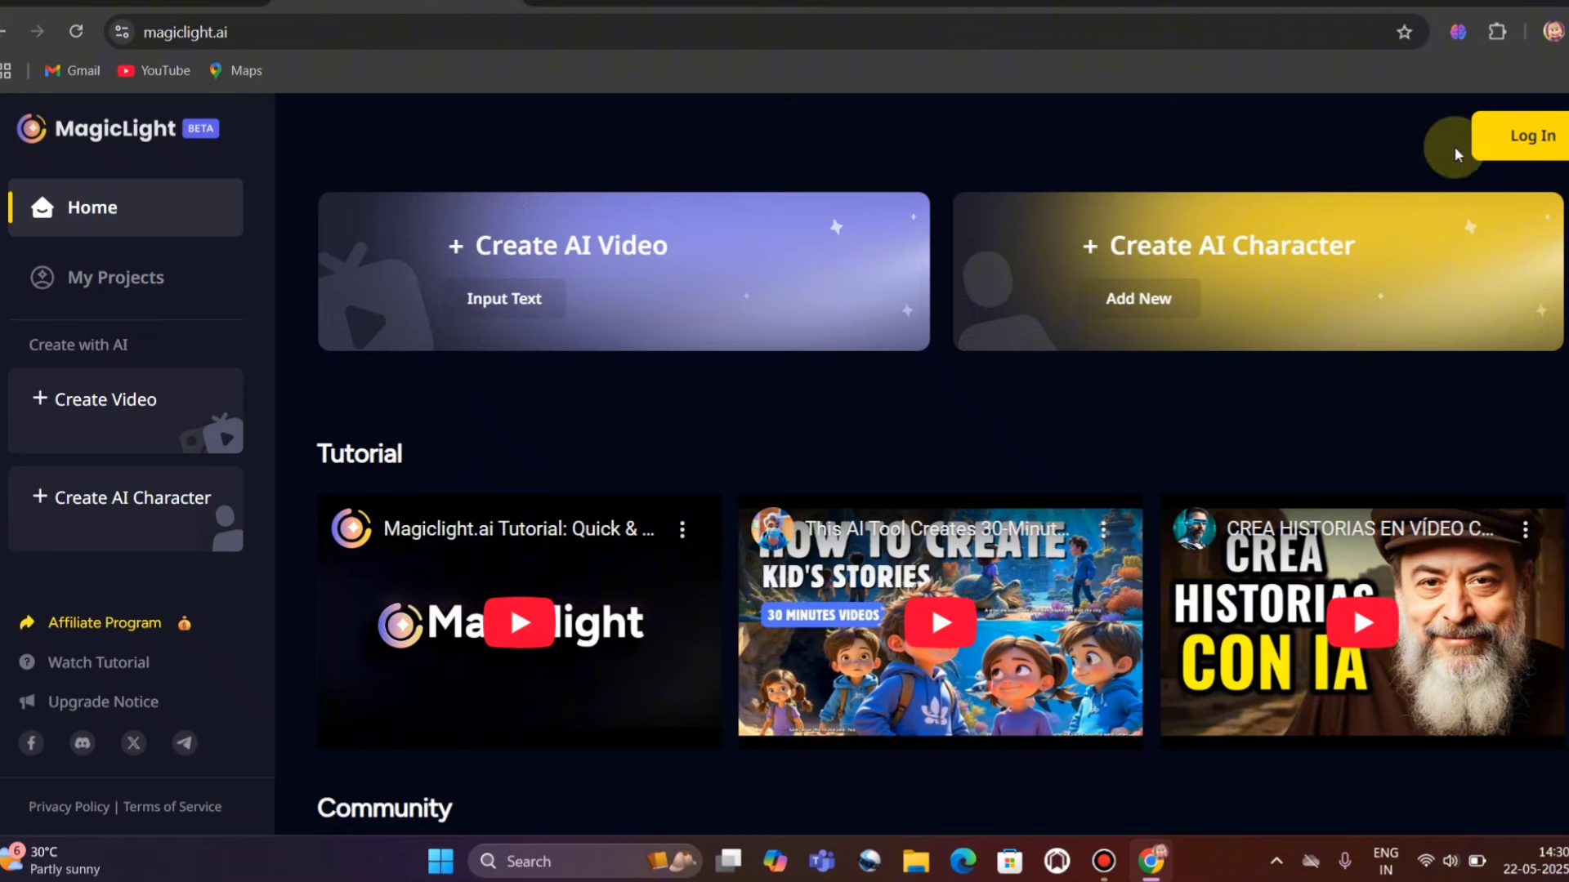
left_click(1531, 139)
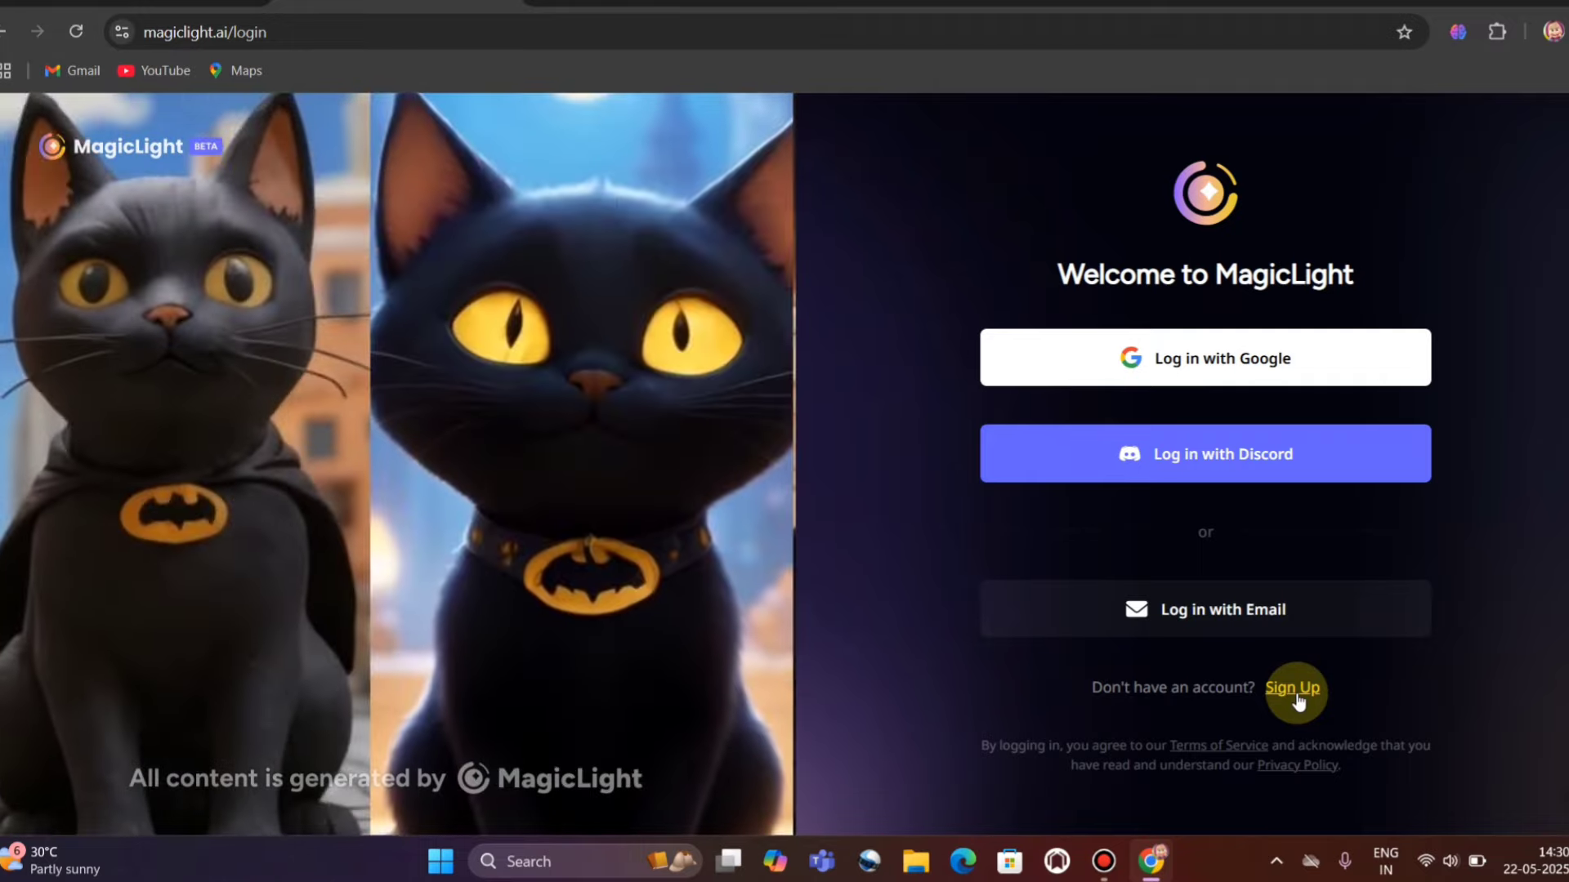
left_click(1294, 689)
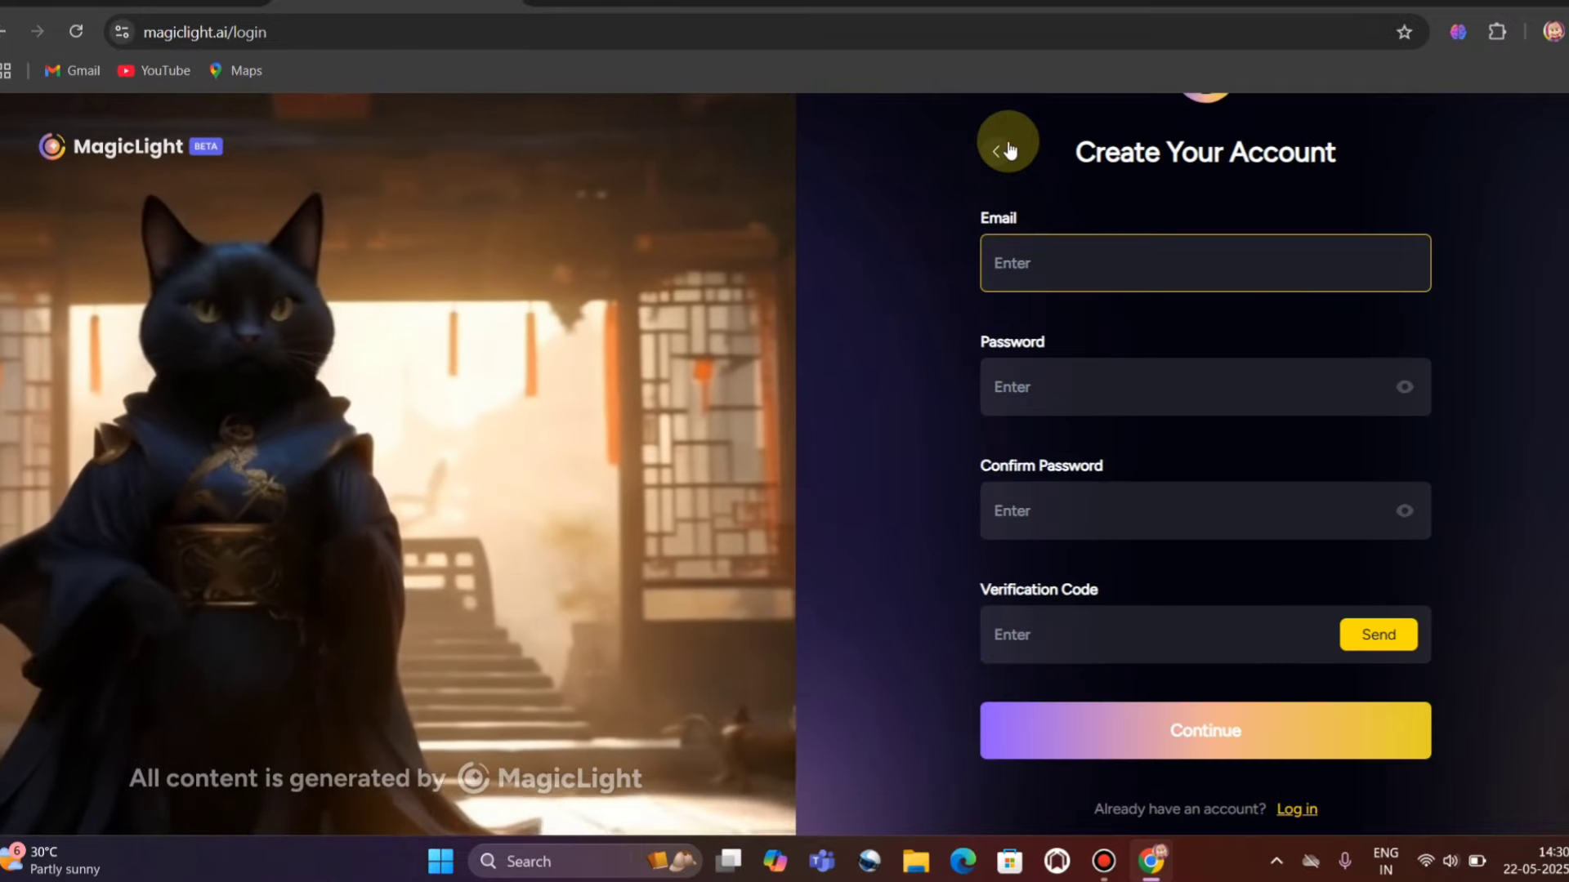
left_click(1003, 148)
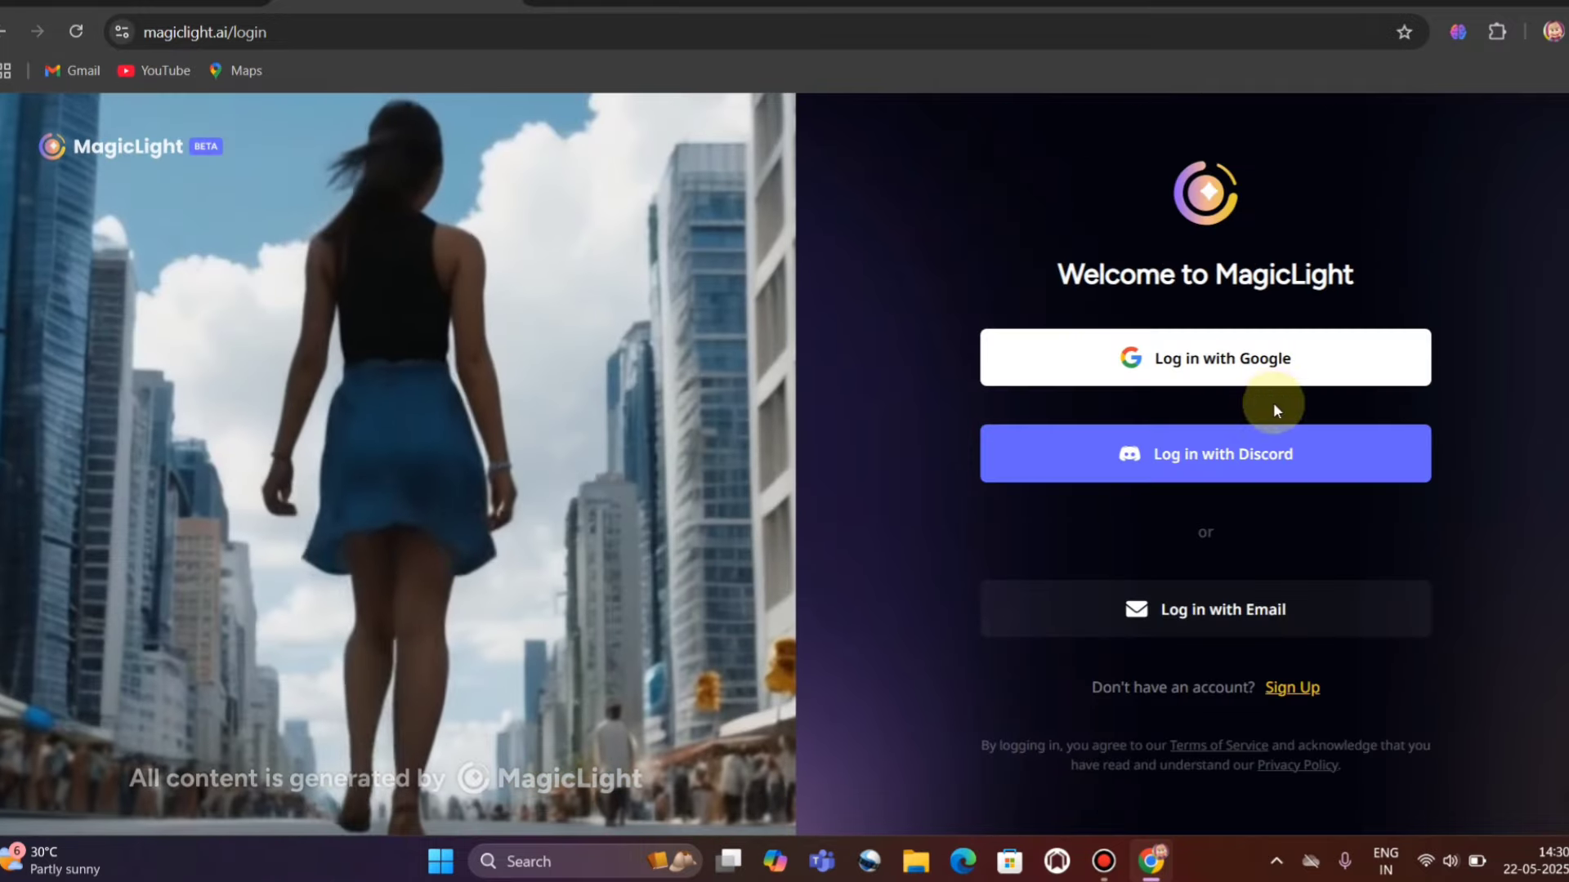
left_click(1203, 358)
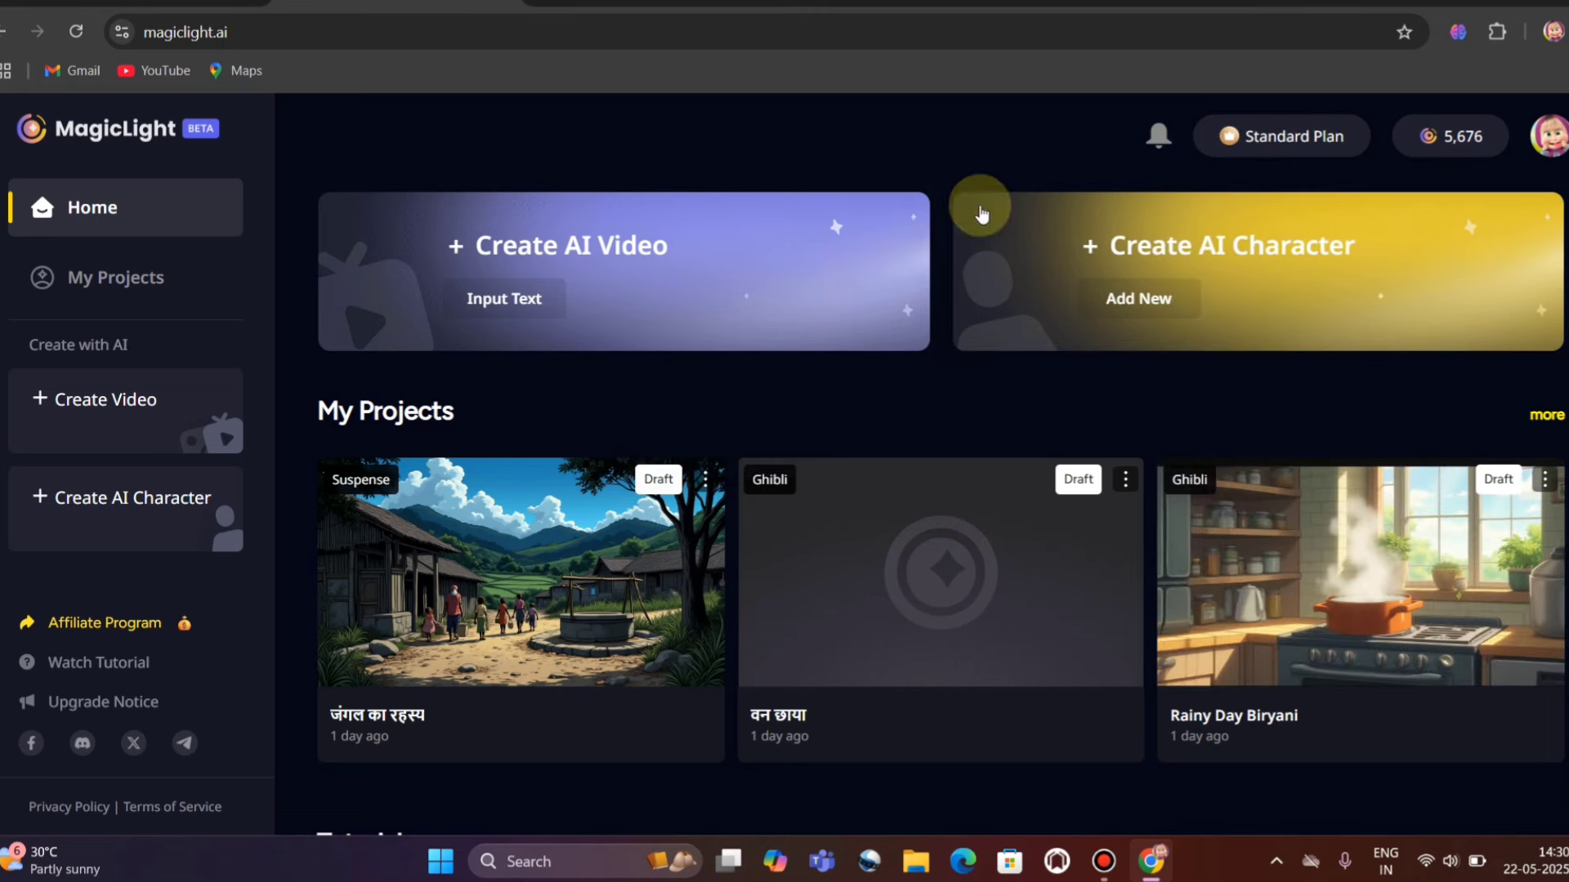
Create a new AI video project and keep it in Smart Script mode after checking the Basic Script option.
scroll(576, 468, "down", 10)
scroll(580, 473, "up", 10)
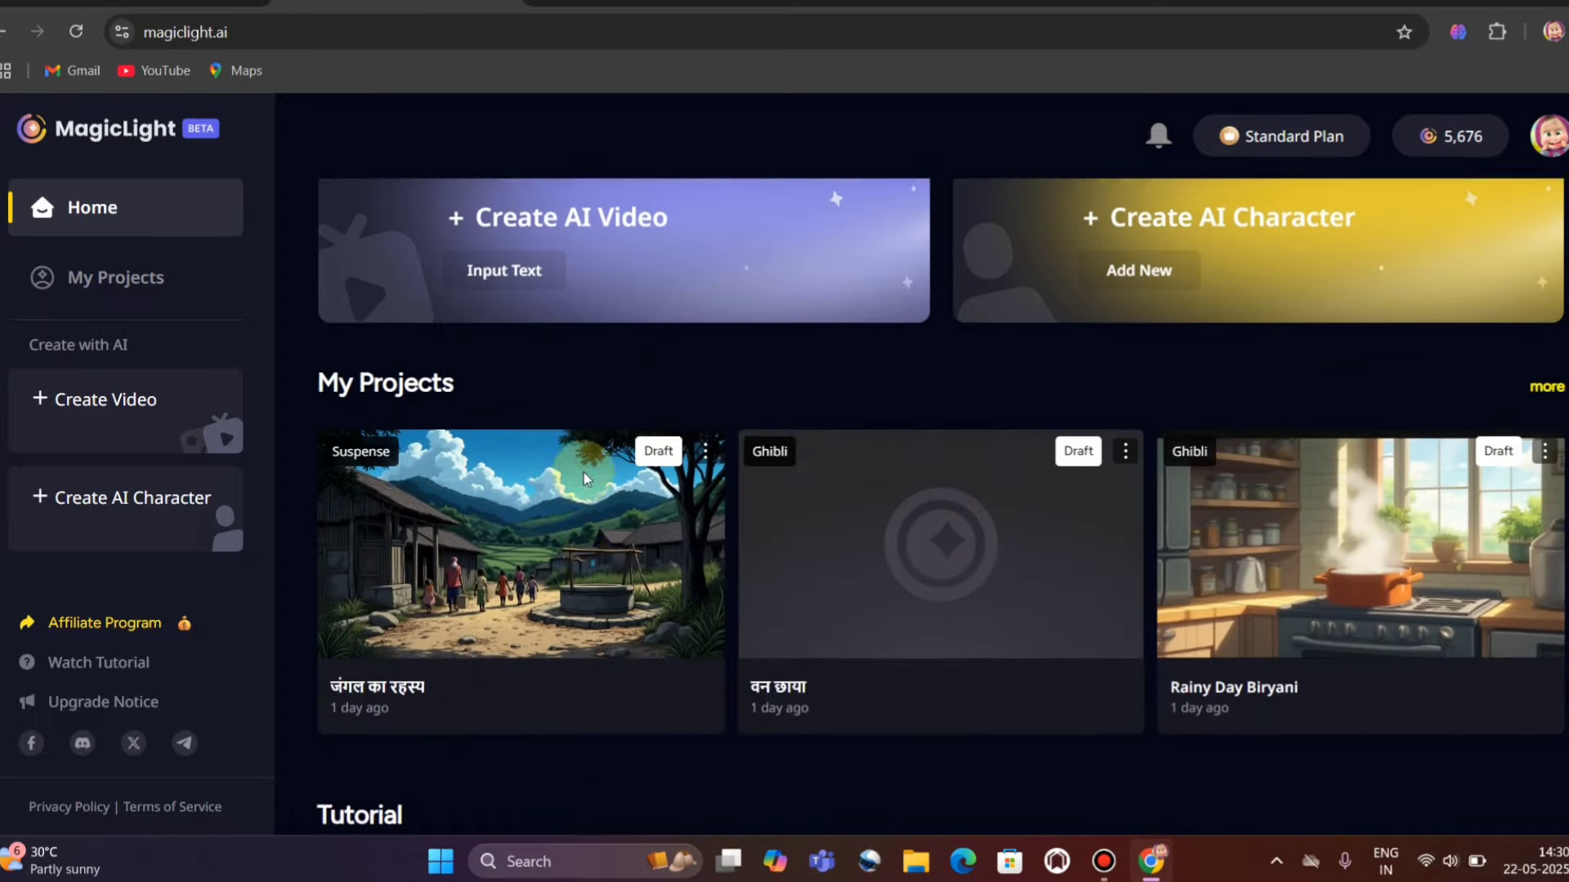
scroll(583, 472, "up", 1)
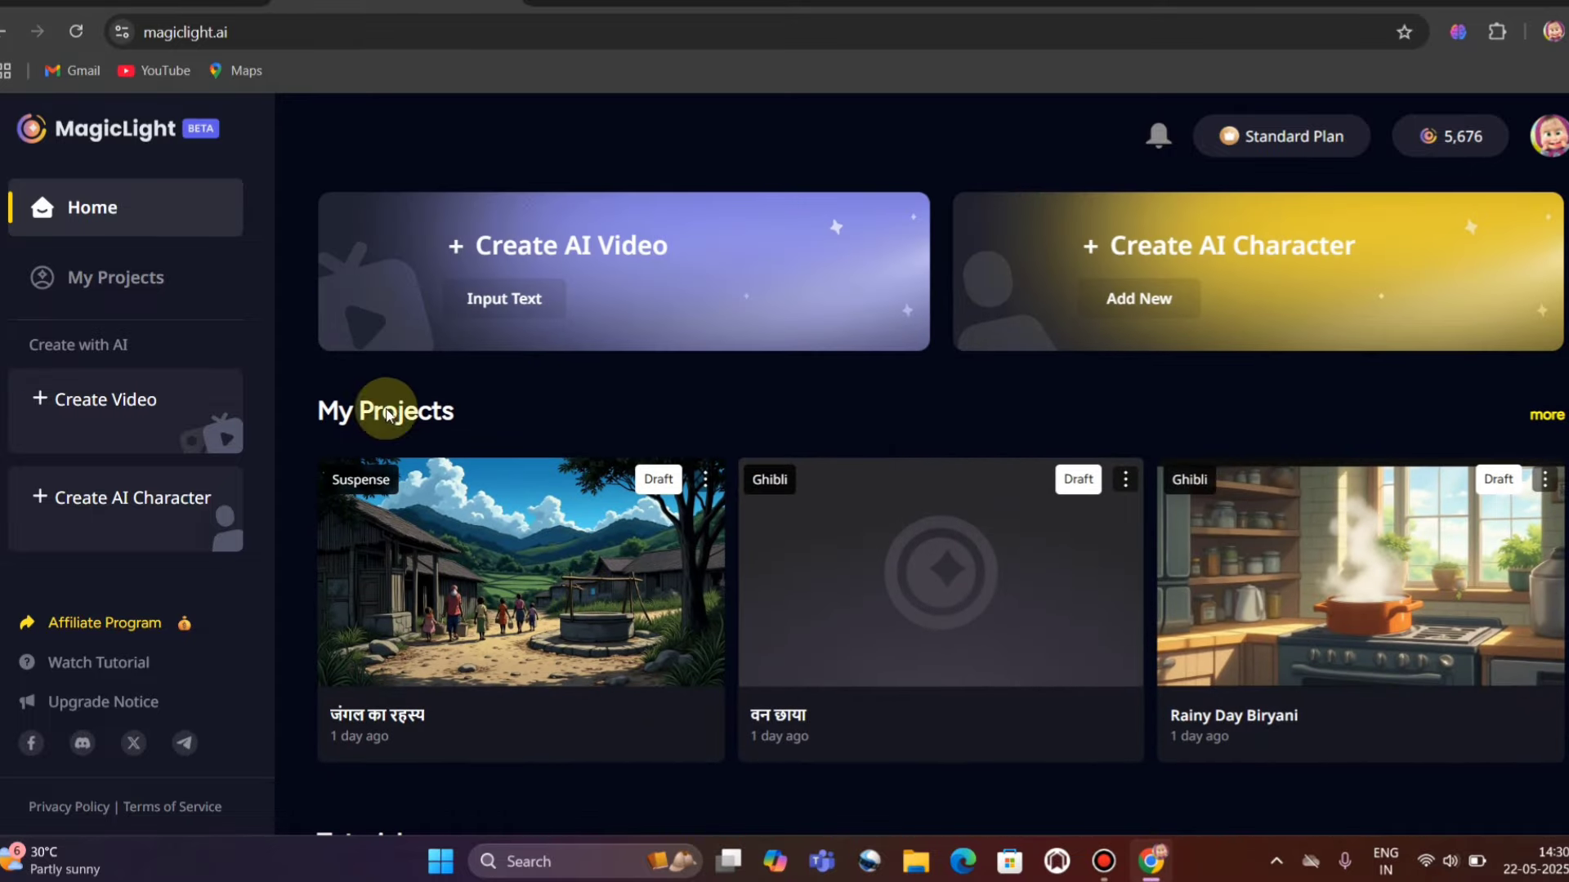
left_click(76, 401)
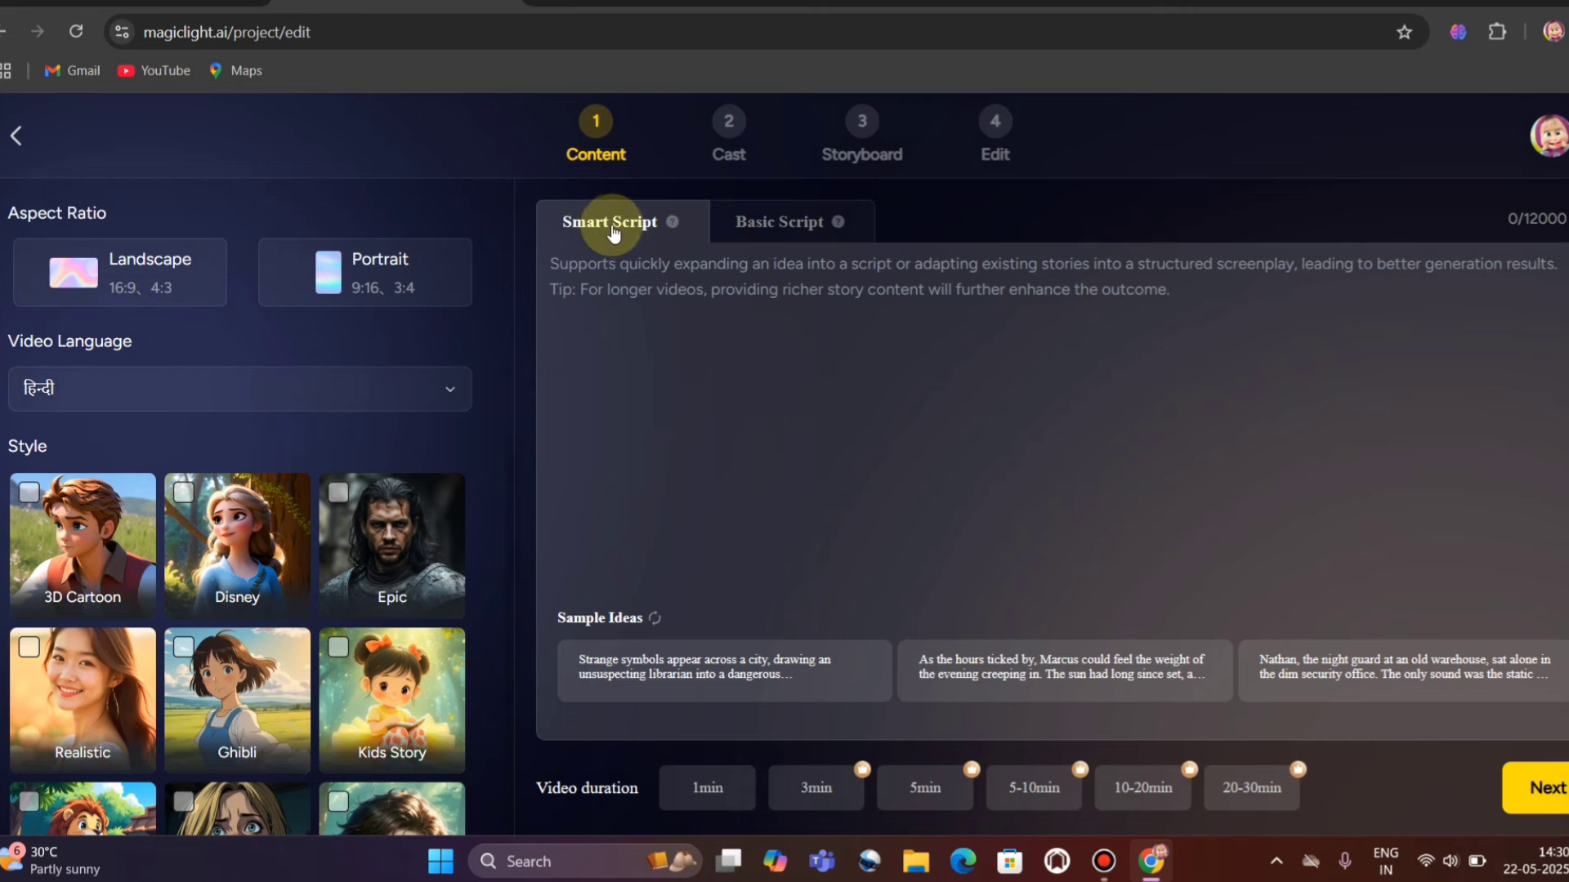
left_click(745, 227)
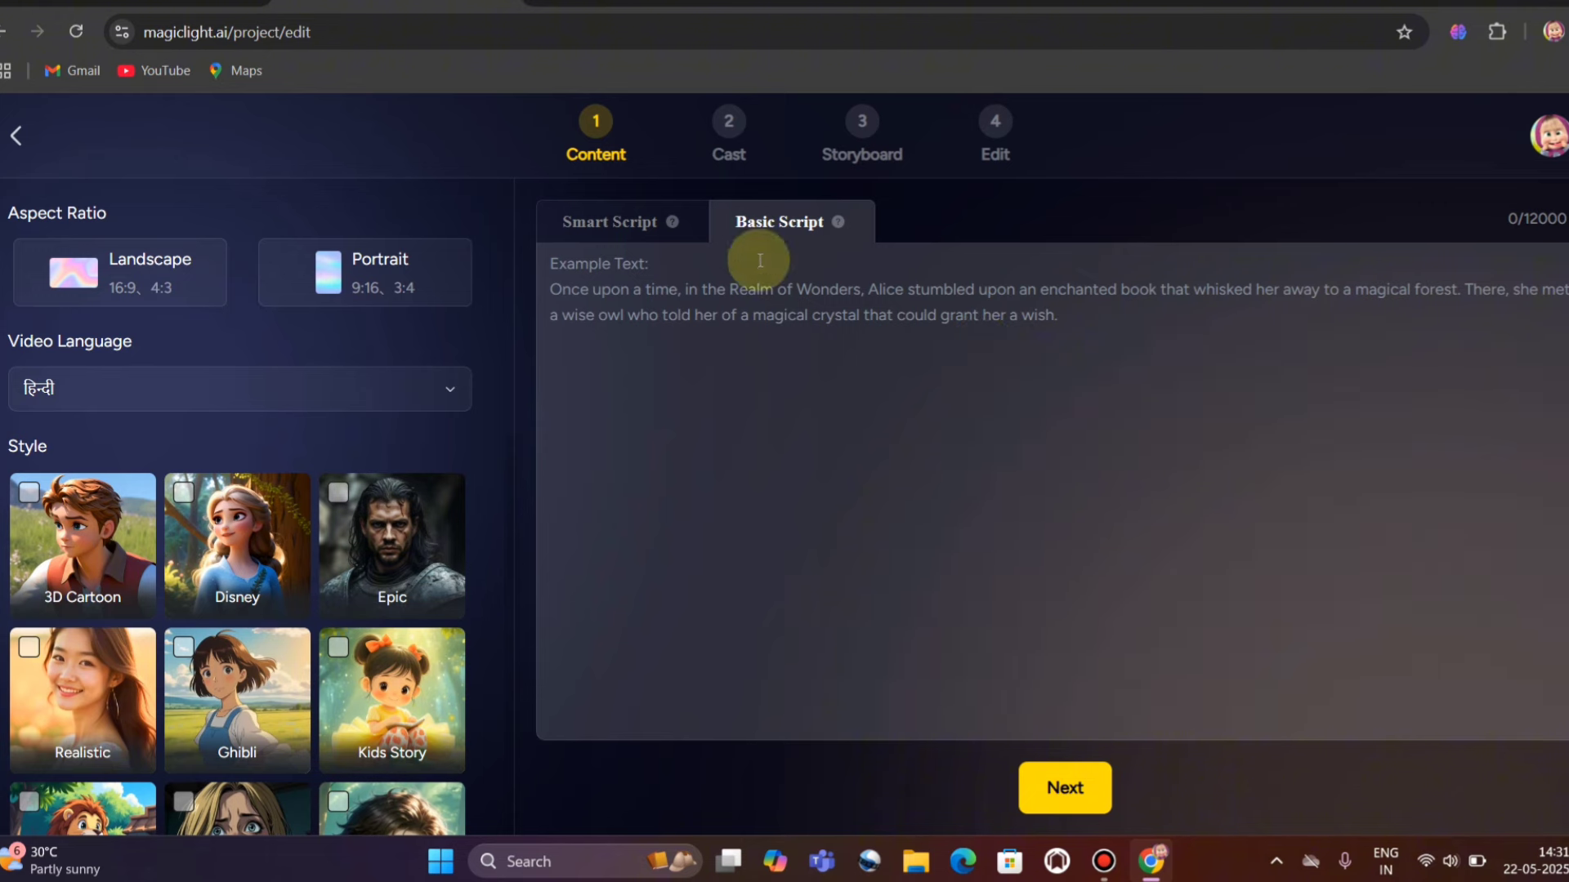
left_click(625, 233)
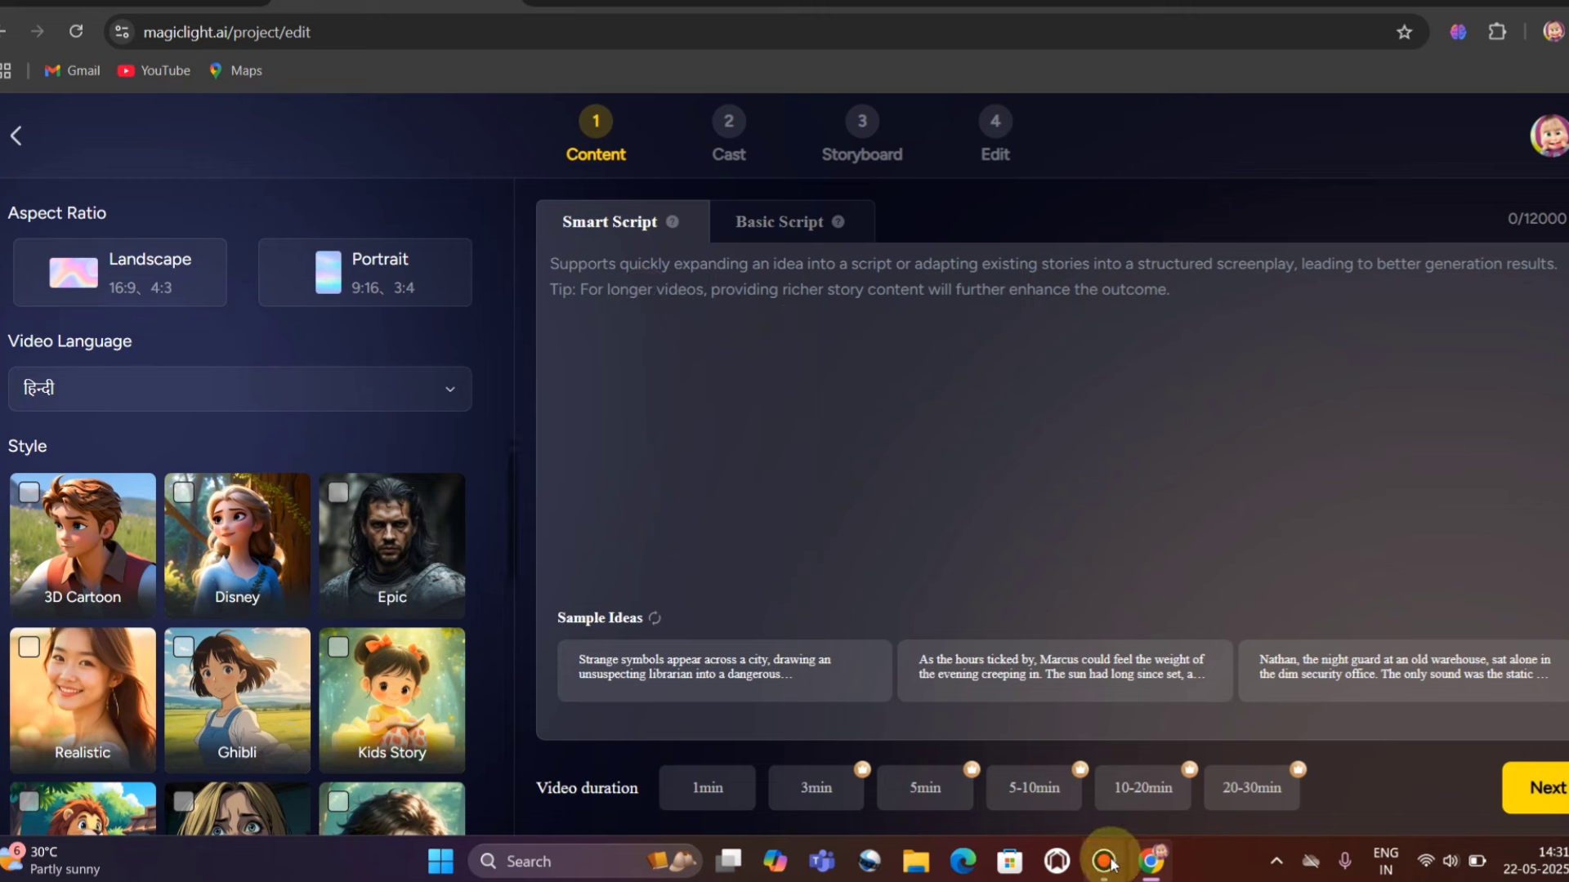
Enter a Hindi script about a young man walking through a deserted lane under flickering yellow streetlight, and delete its line about his feet hitting something.
left_click(549, 337)
type("एक युवक, आरिफ, तेज़ क़दमों से सुनसान गली में चल रहा है।) सड़क सुनसान है। पीली स्ट्रीट लाइट झपक रही है। हवा में अजीब सी सर्दी और सन्नाटा।  आरिफ के पैर किसी चीज़ से टकराते हैं।")
left_click(553, 337)
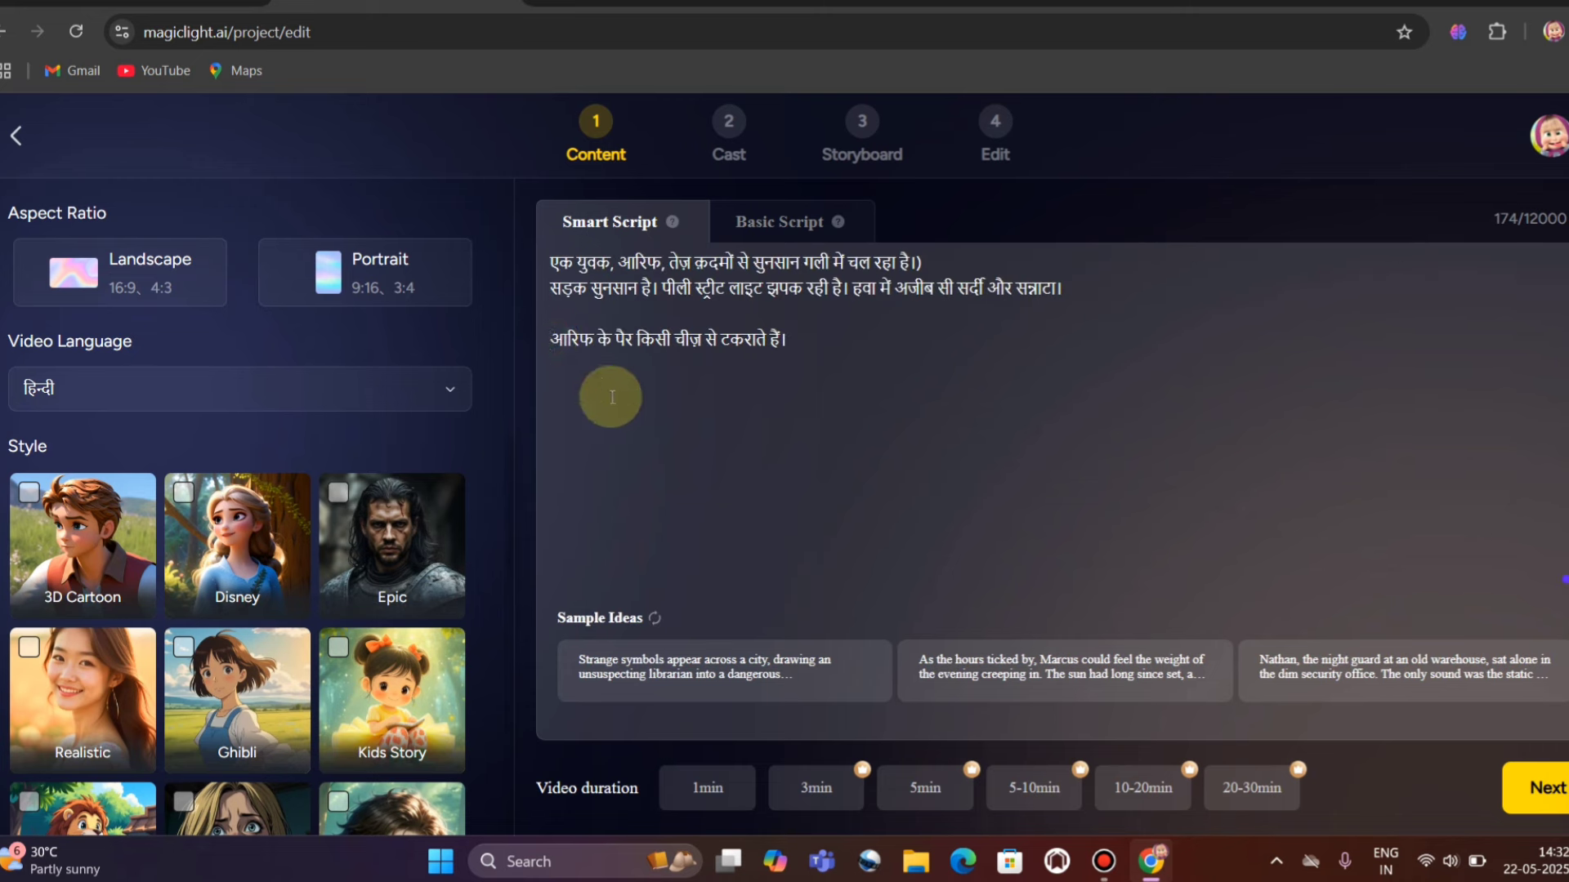
left_click_drag(781, 342, 599, 320)
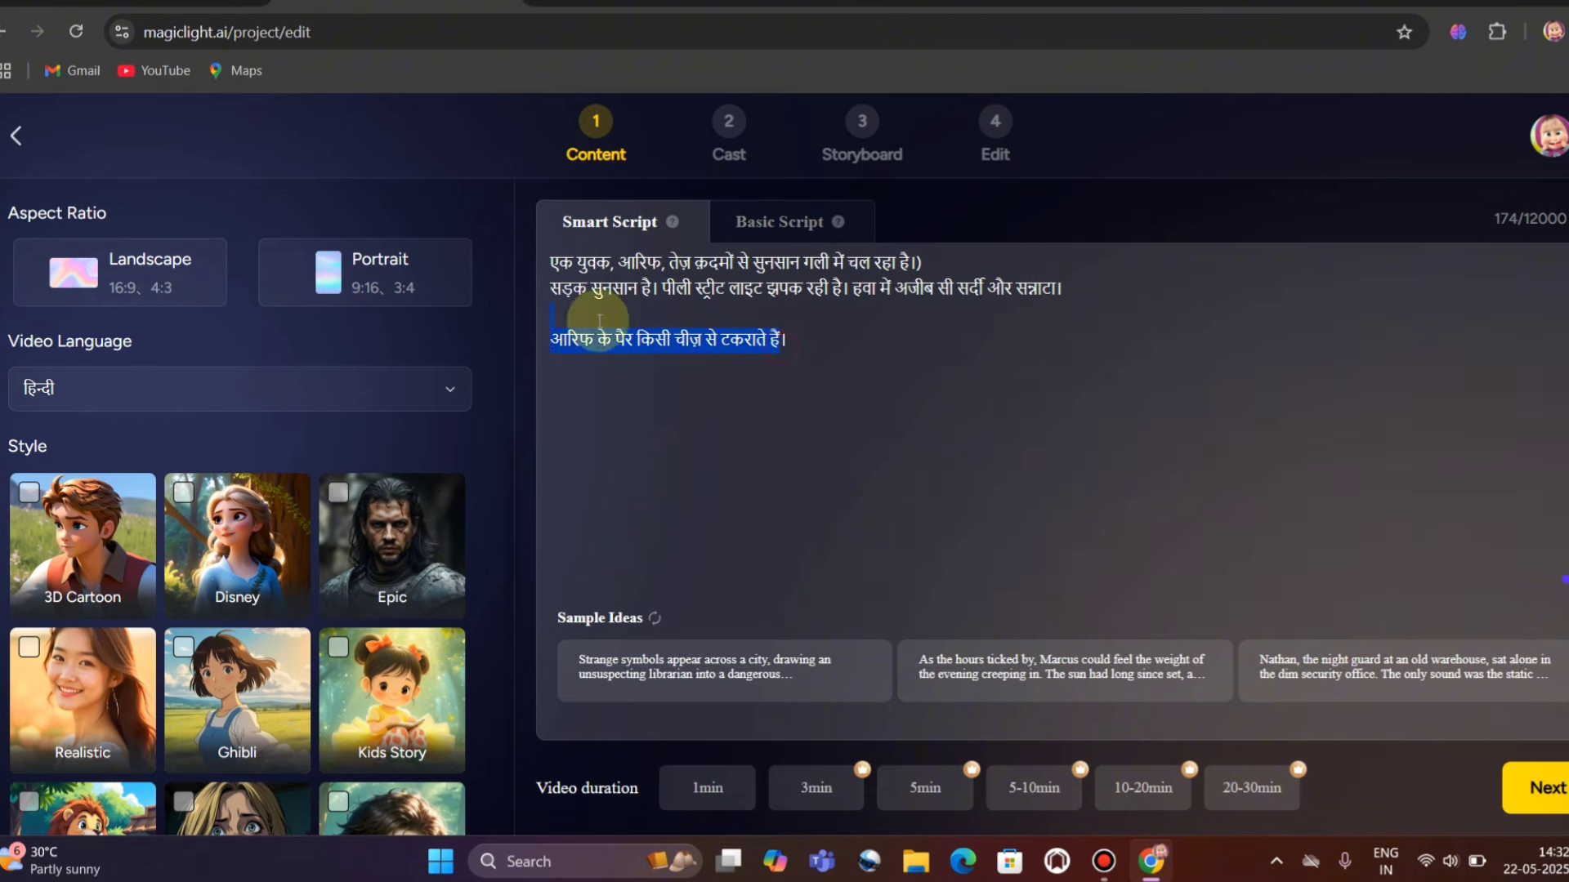
key("BackSpace")
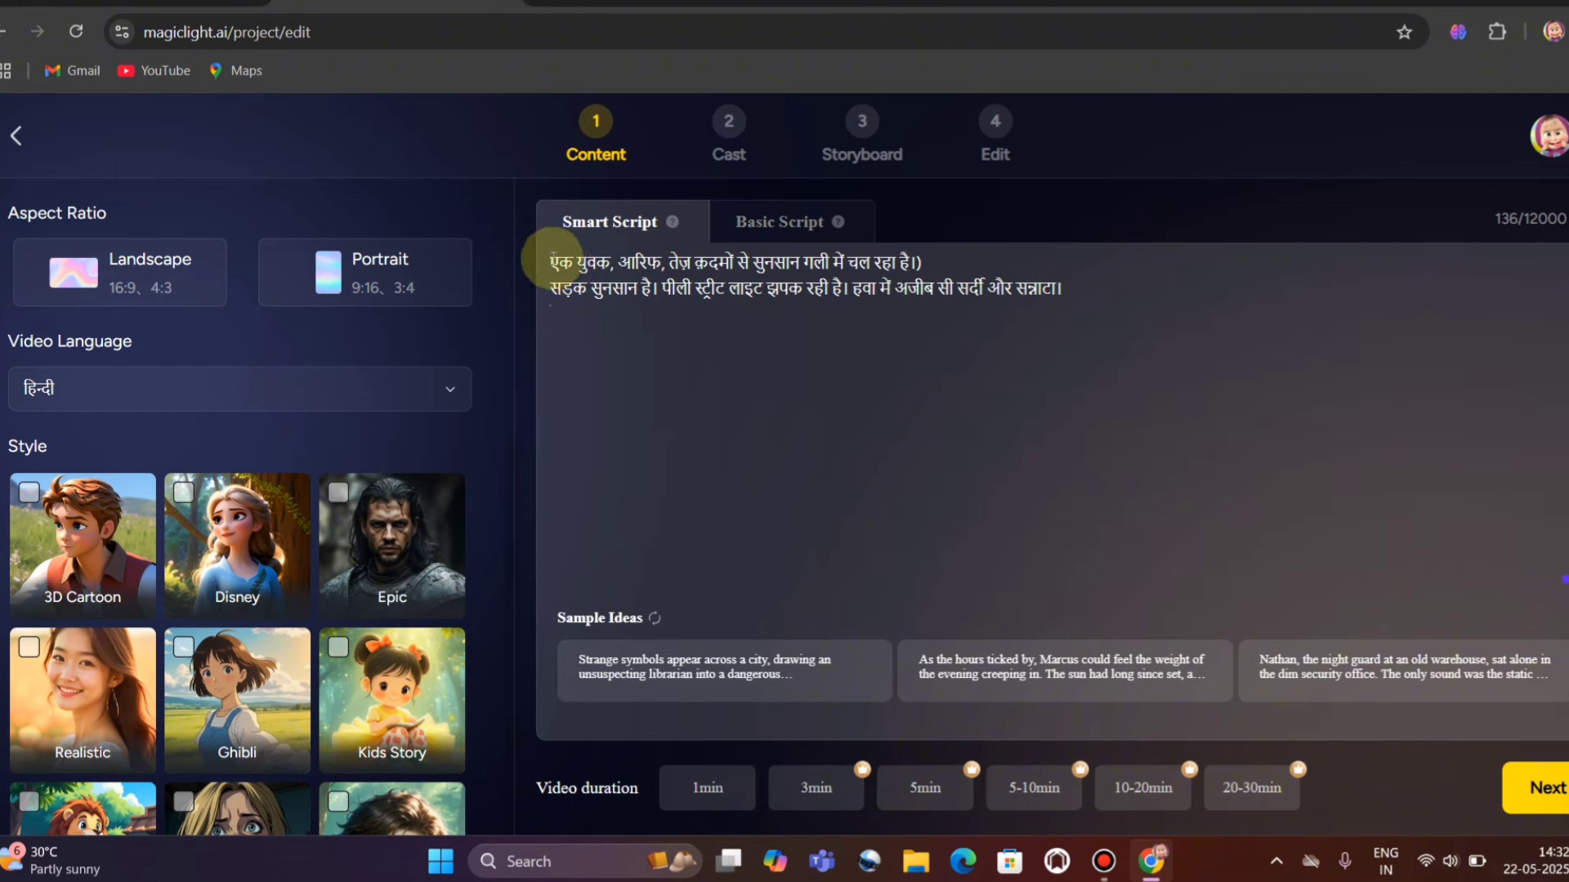
left_click_drag(552, 260, 904, 315)
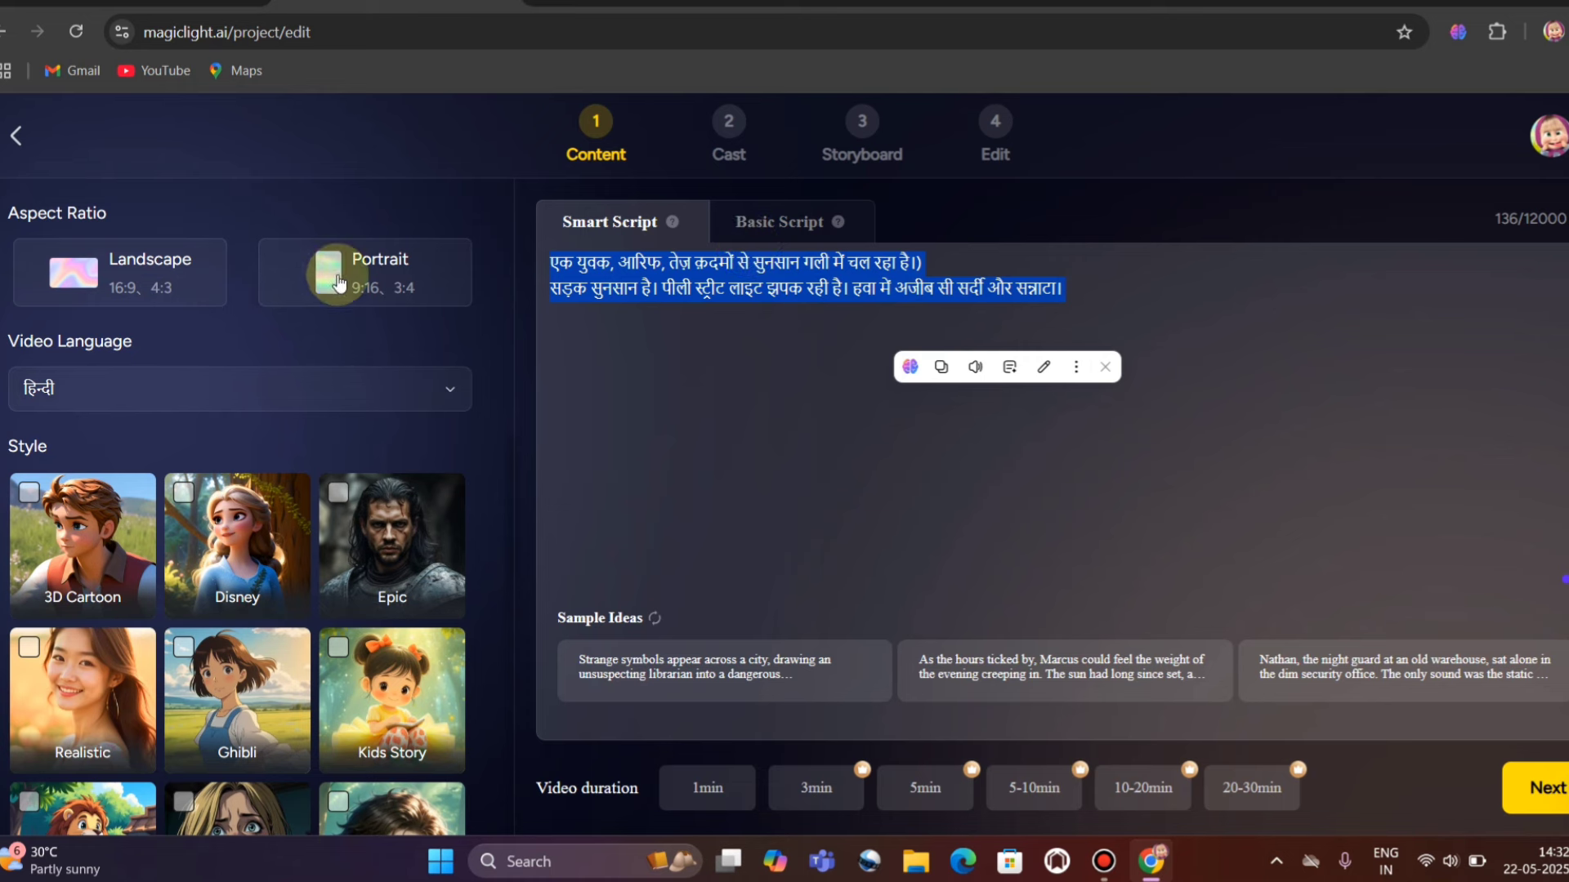
Set the video's aspect ratio to Landscape and its language to हिन्दी (Hindi).
left_click(166, 266)
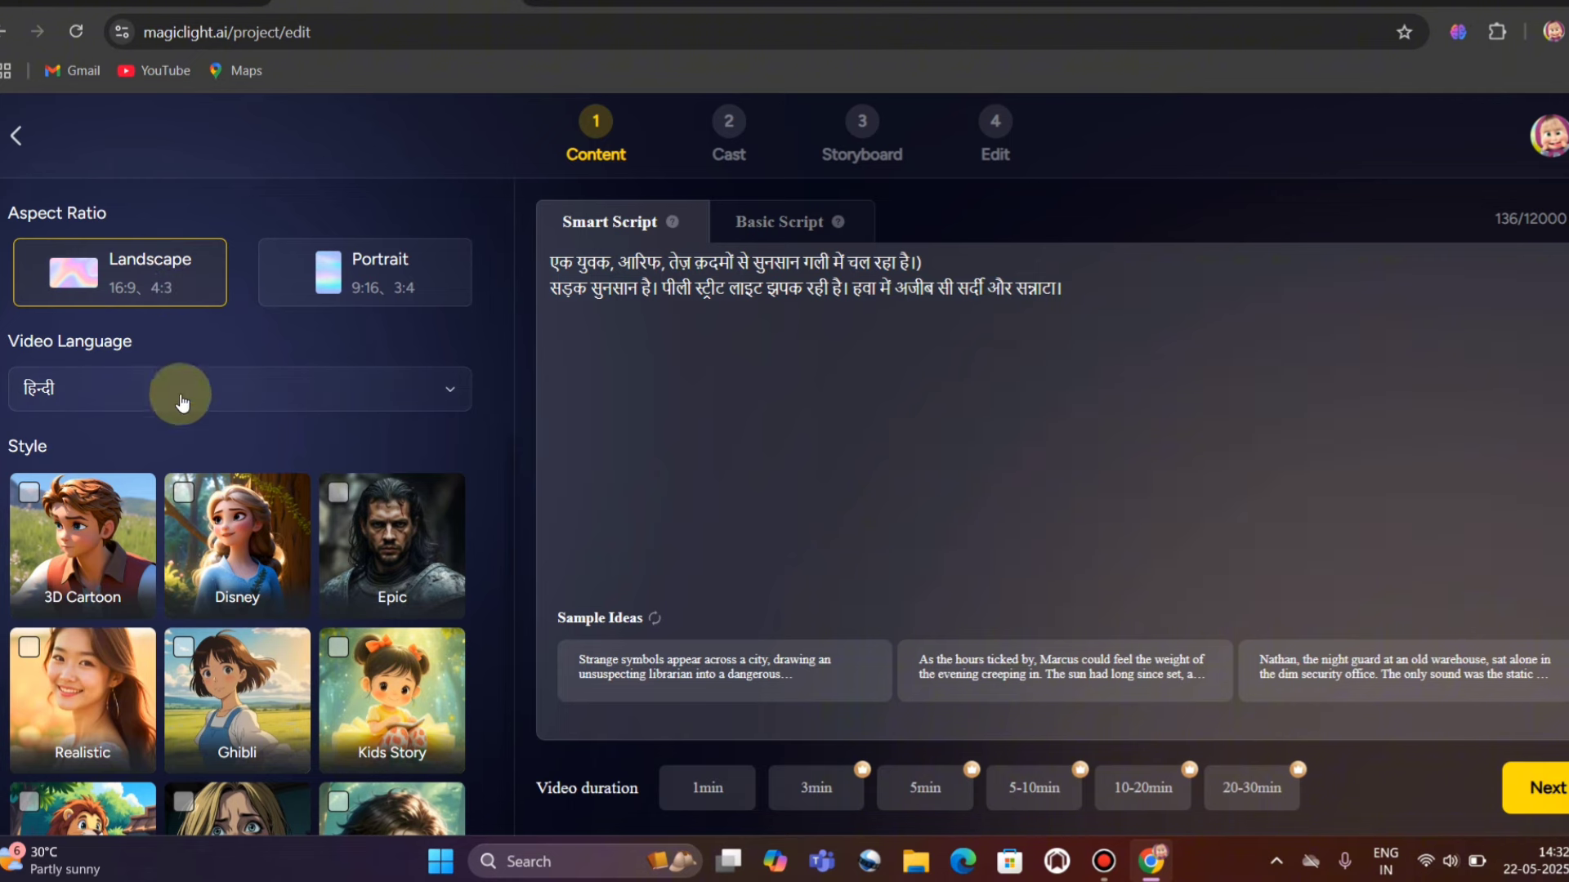
left_click(43, 392)
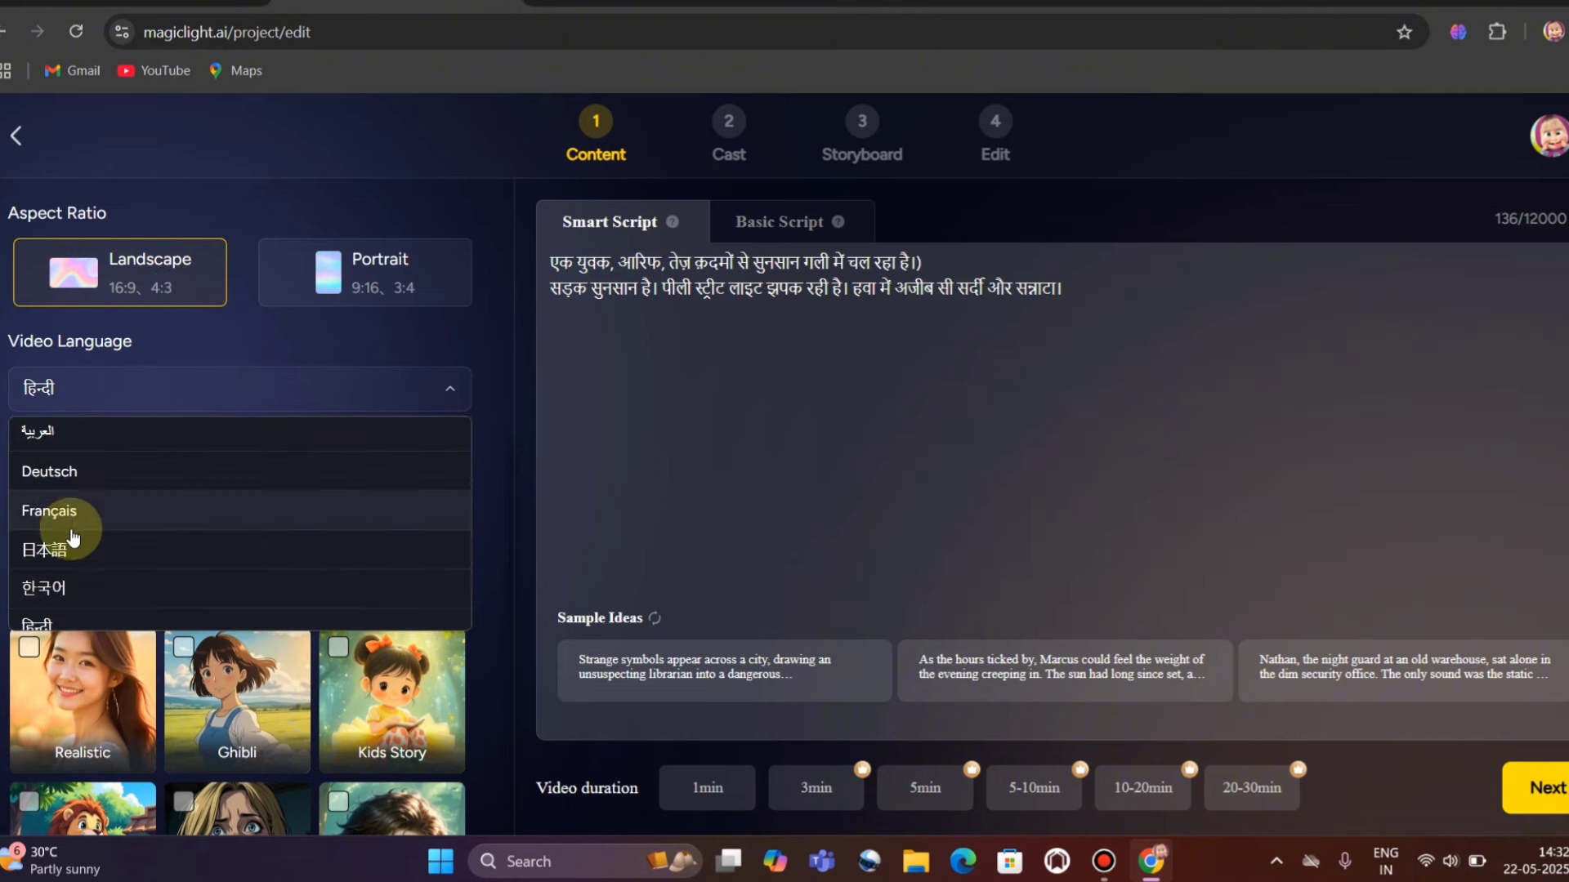
scroll(77, 563, "down", 1)
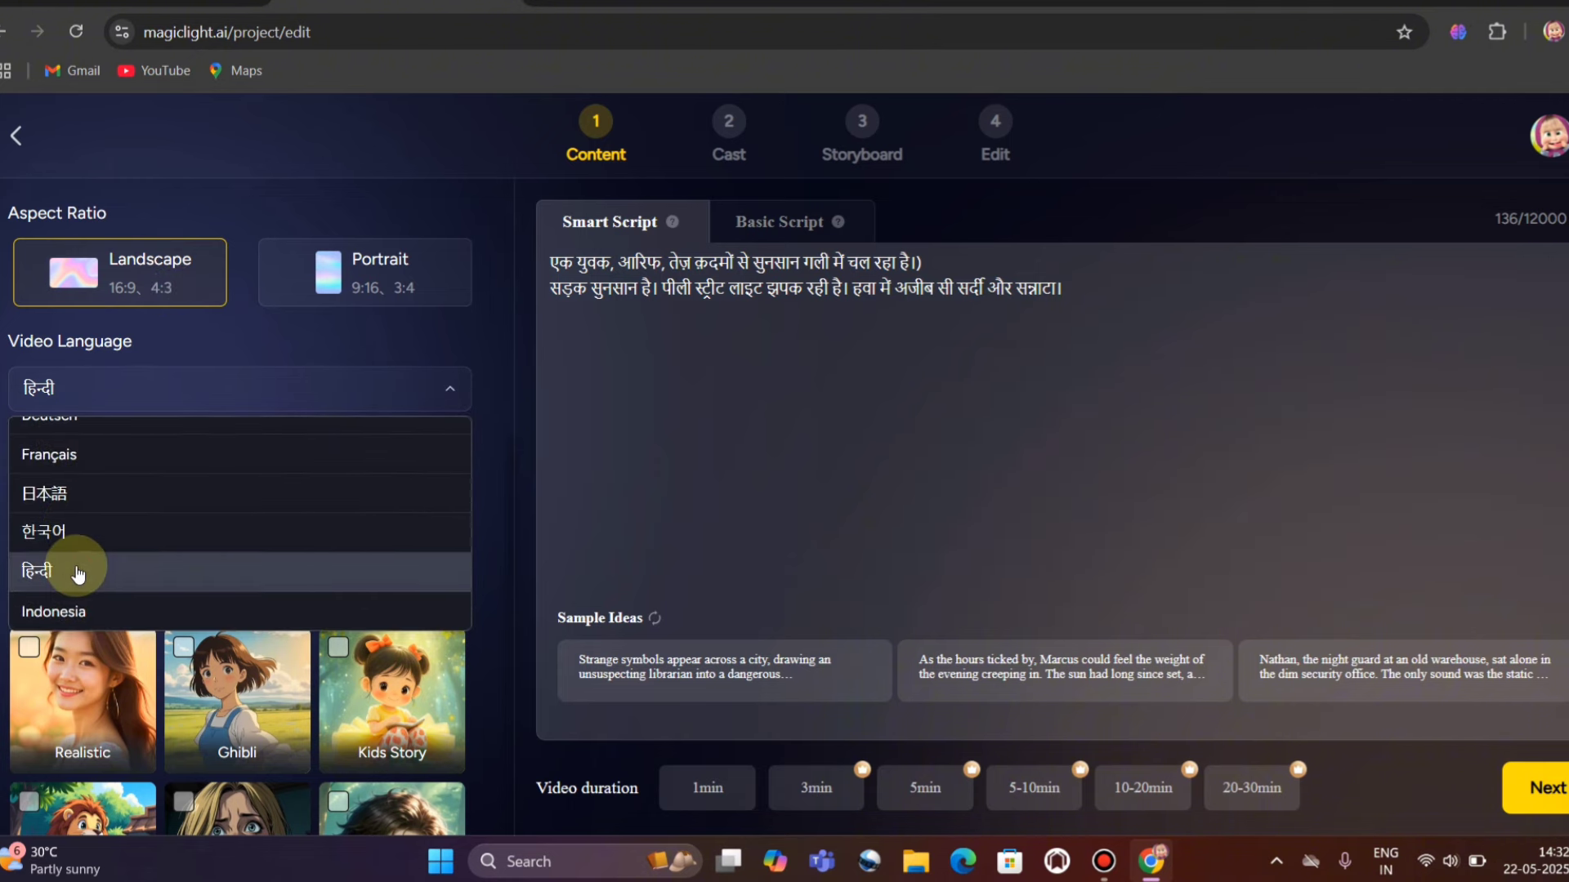
left_click(77, 567)
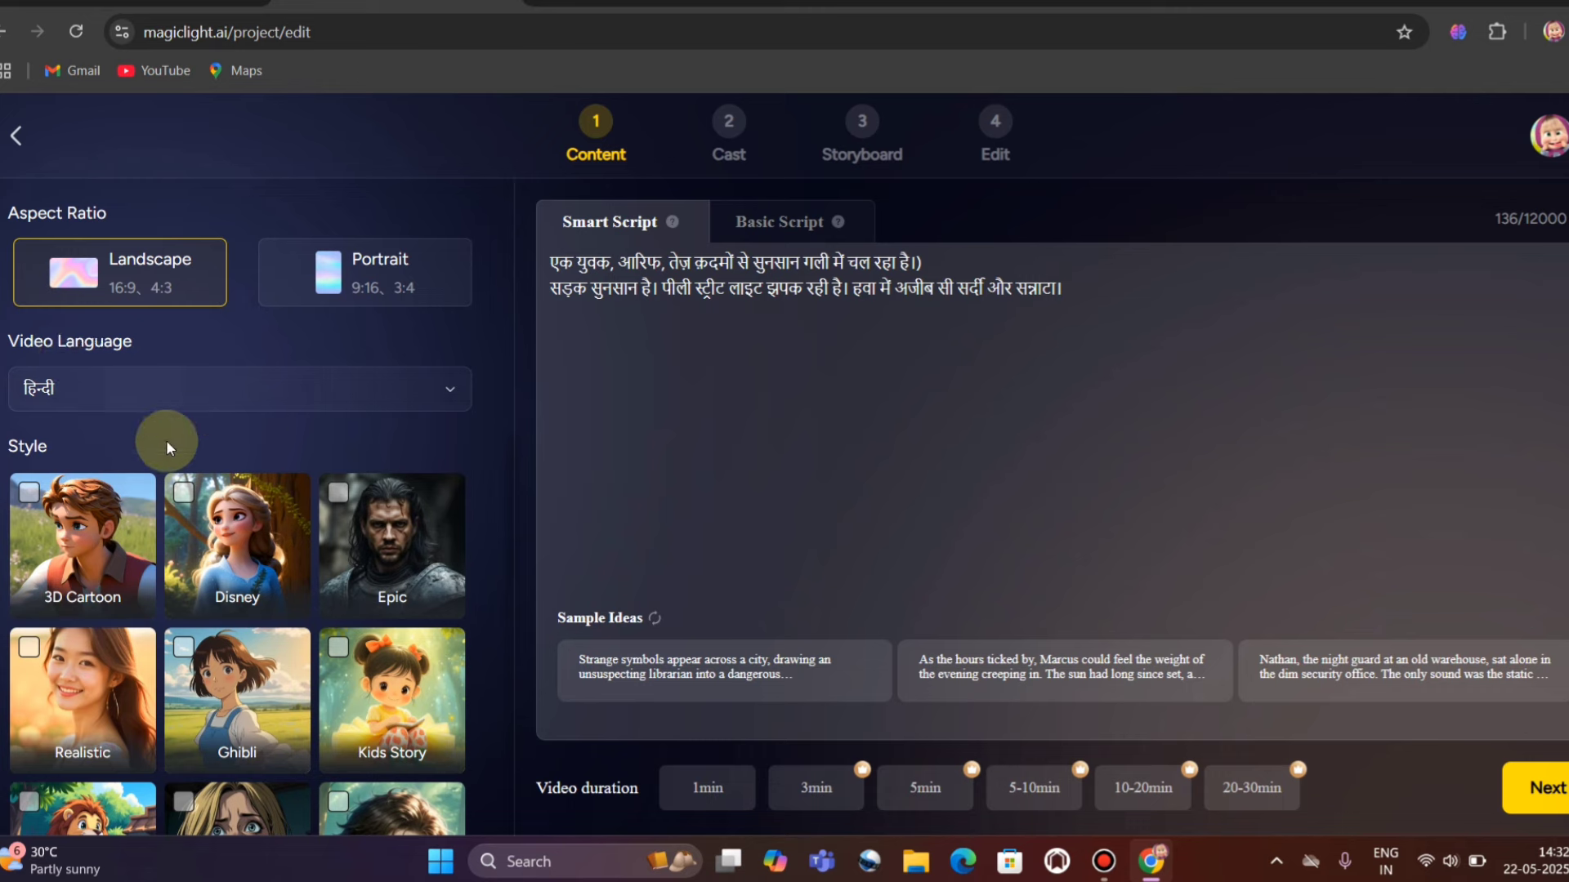
Generate the scene and shot breakdown from the script using the Suspense style and a 1min video duration.
scroll(165, 441, "down", 5)
scroll(171, 458, "up", 4)
scroll(171, 457, "up", 2)
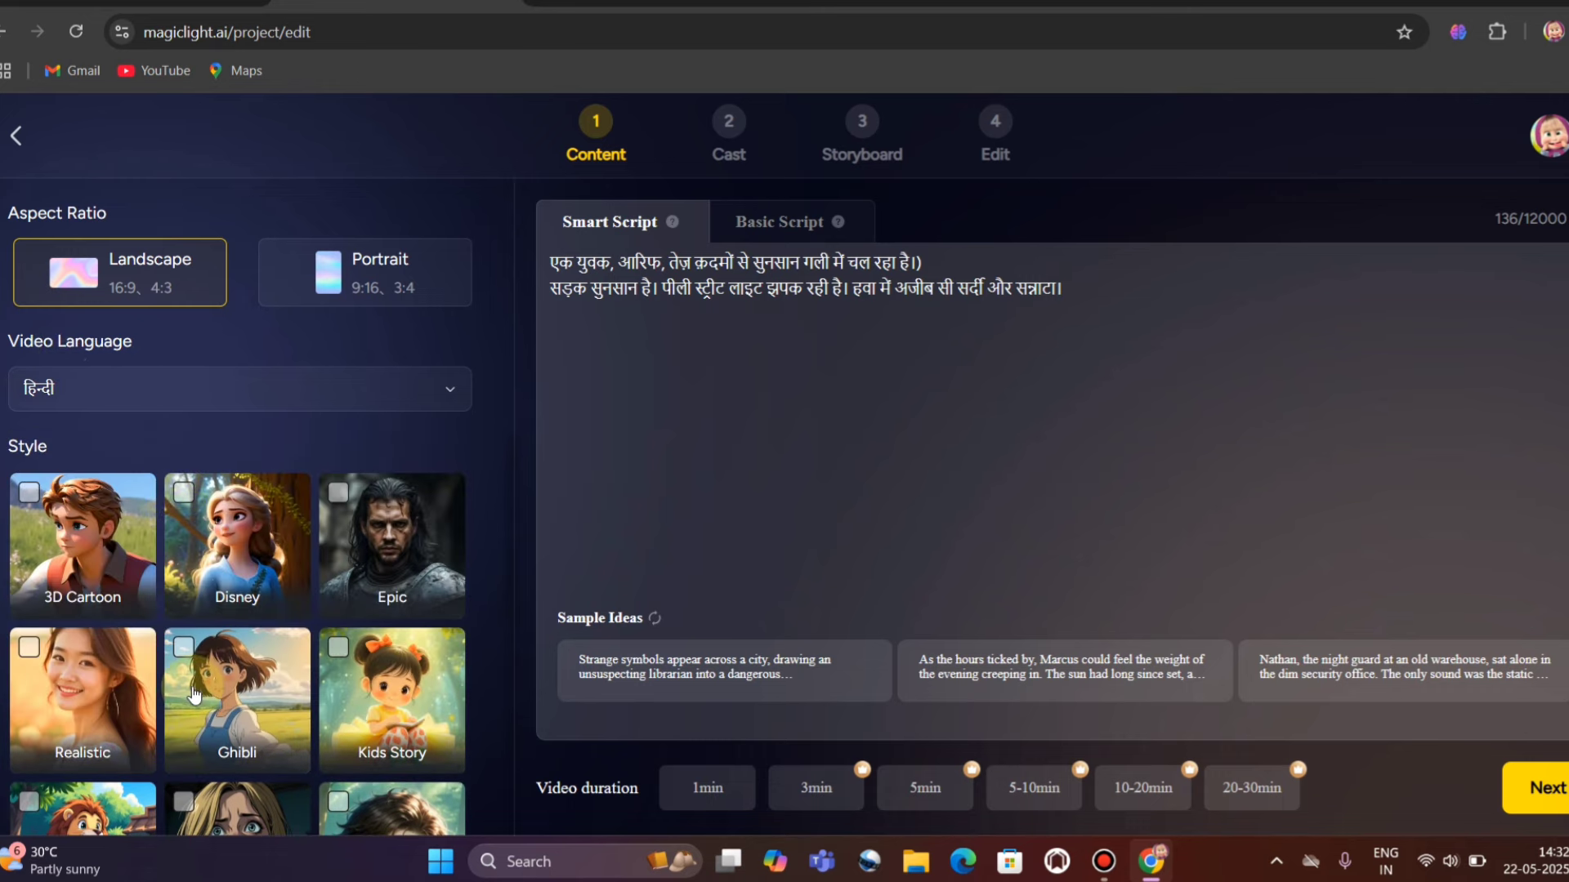
scroll(194, 695, "down", 4)
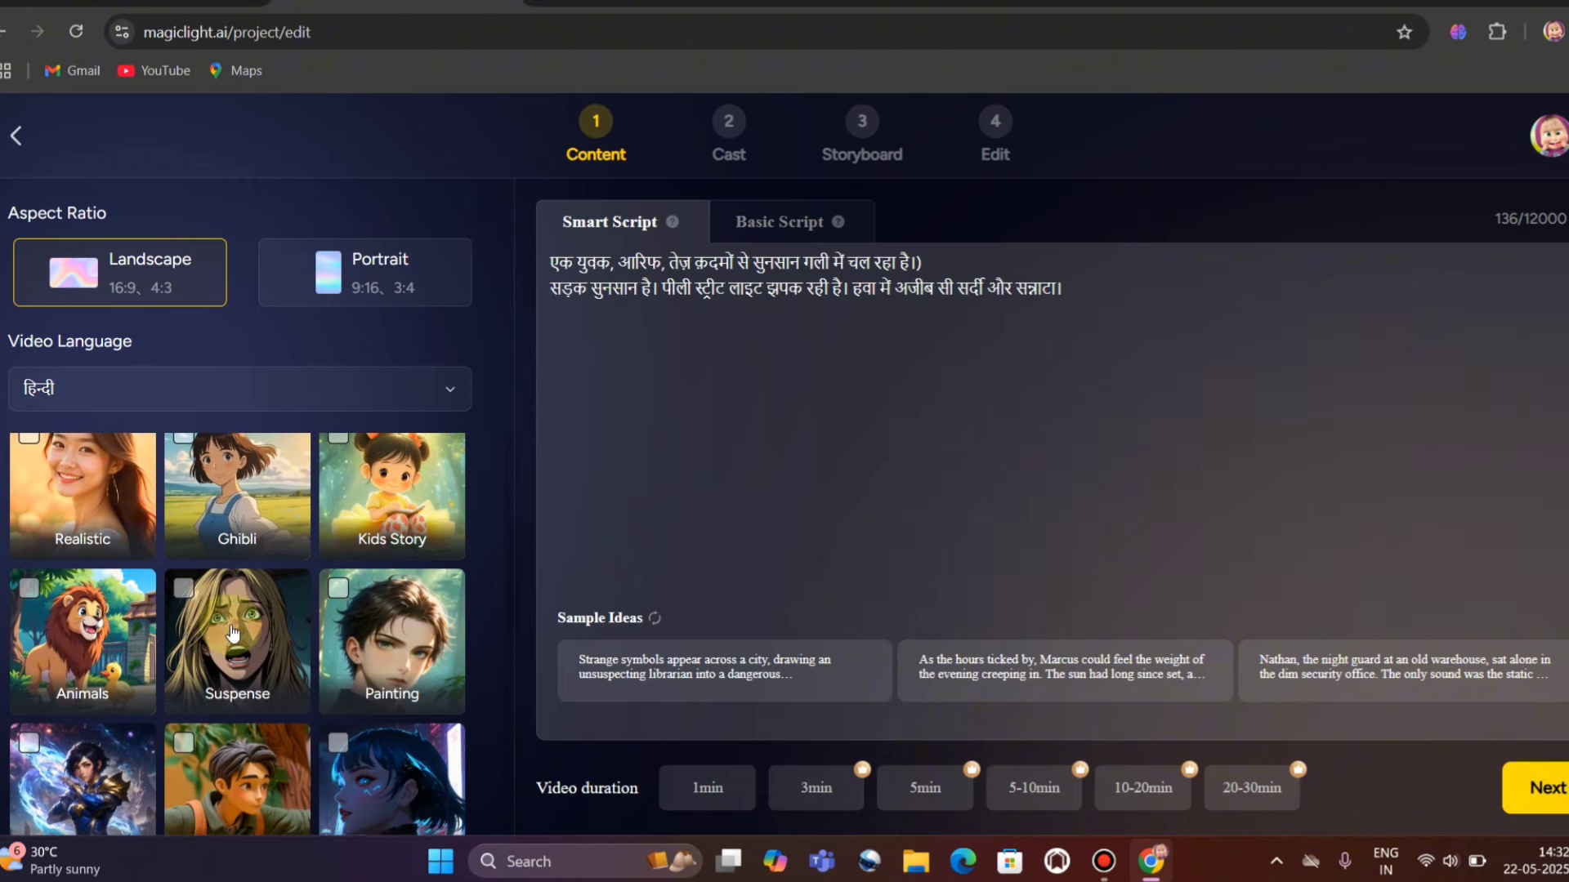
left_click(181, 589)
scroll(237, 555, "down", 2)
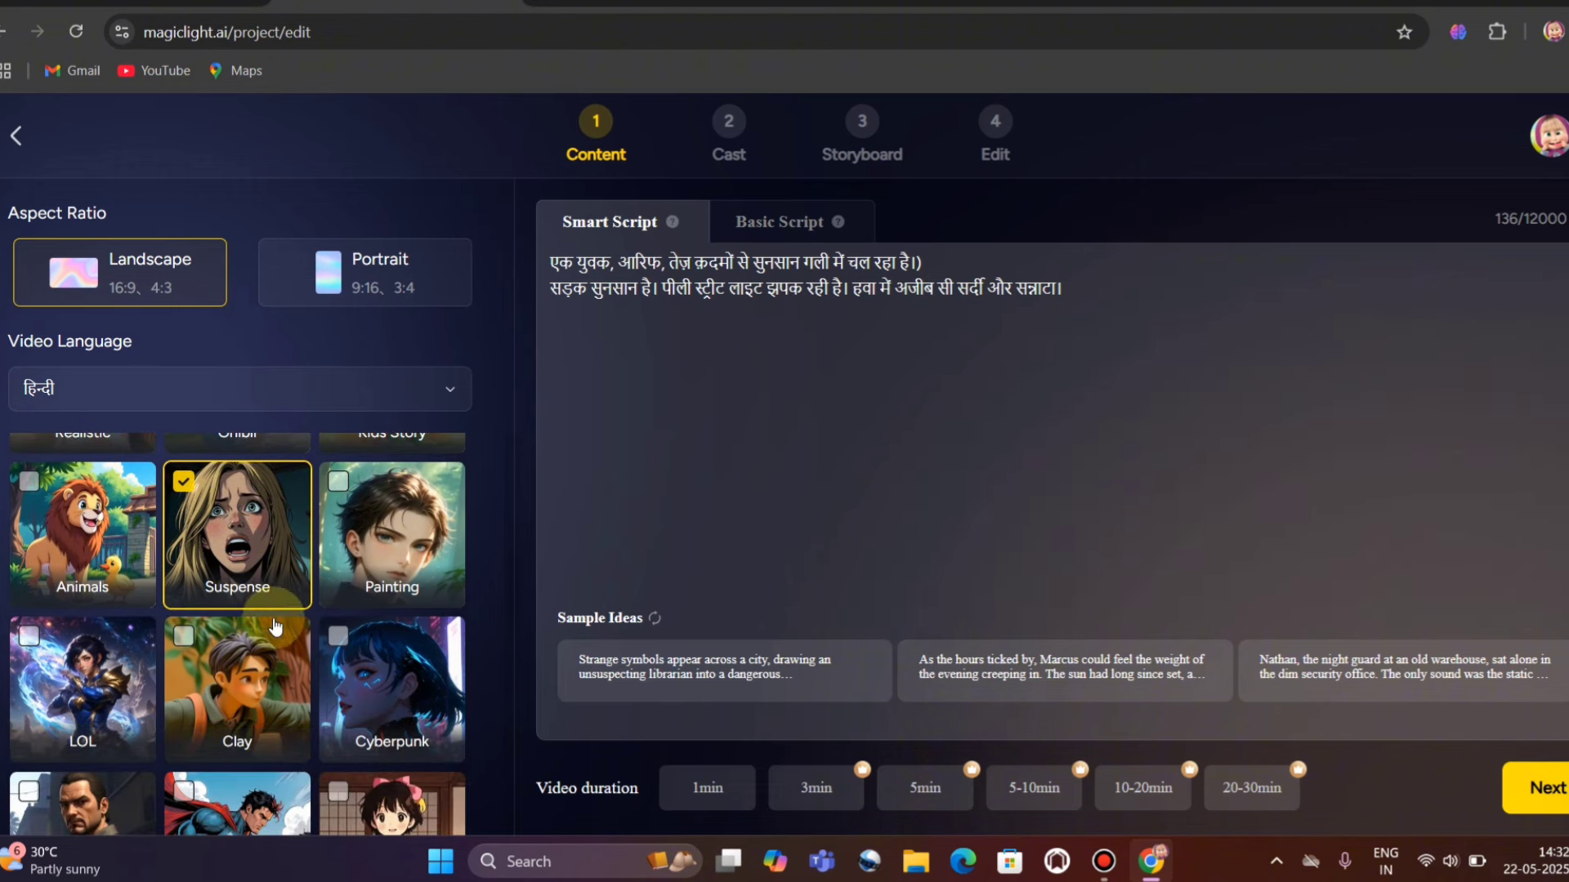
scroll(245, 589, "down", 8)
scroll(249, 817, "up", 10)
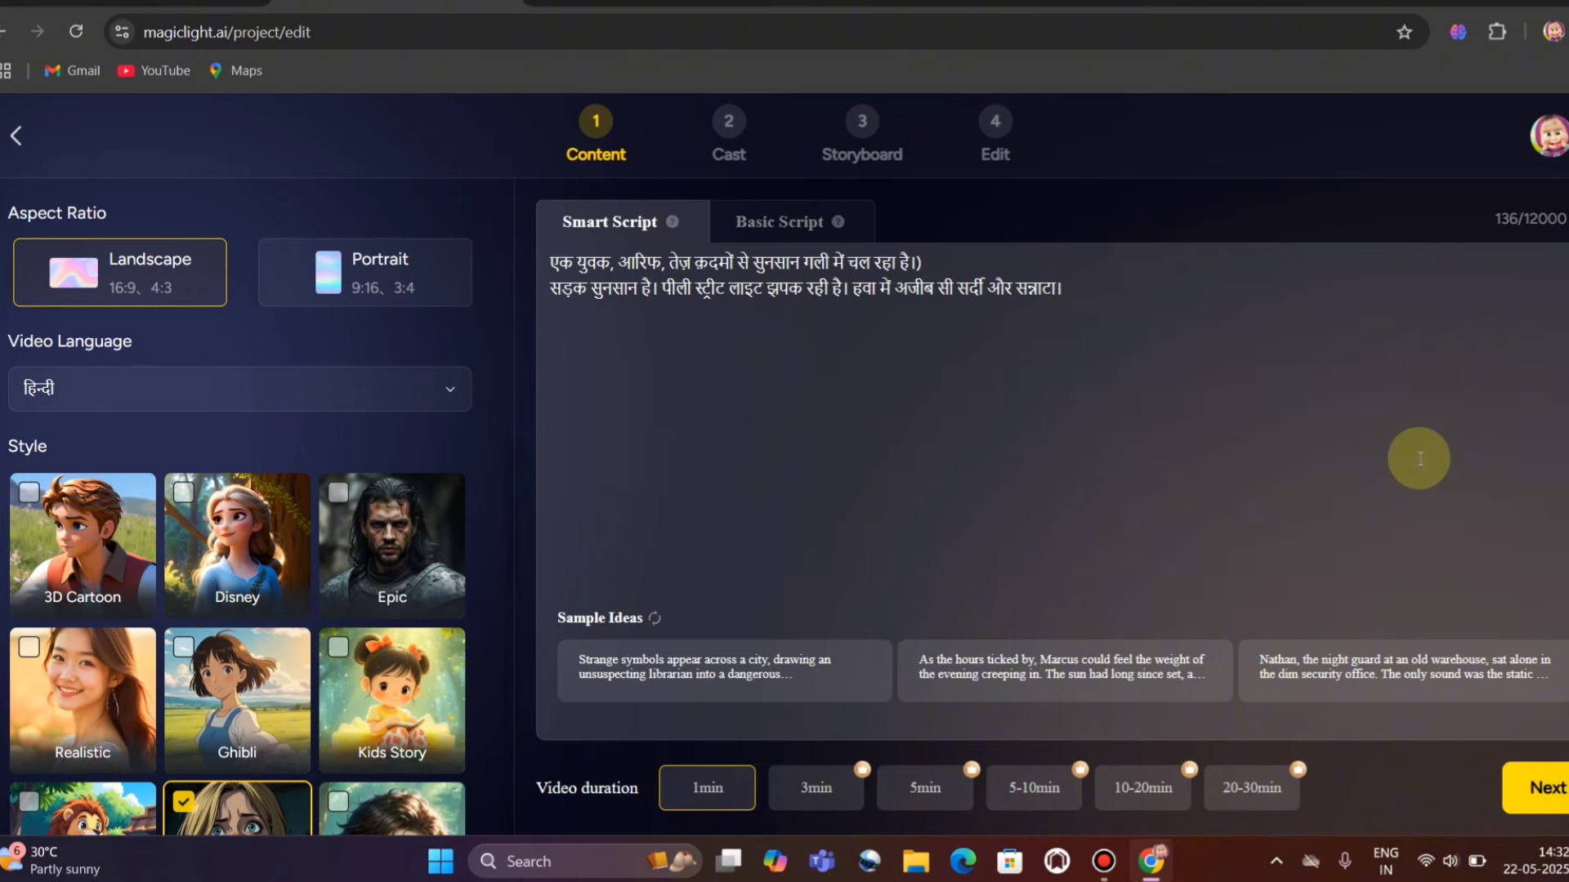
left_click(1538, 806)
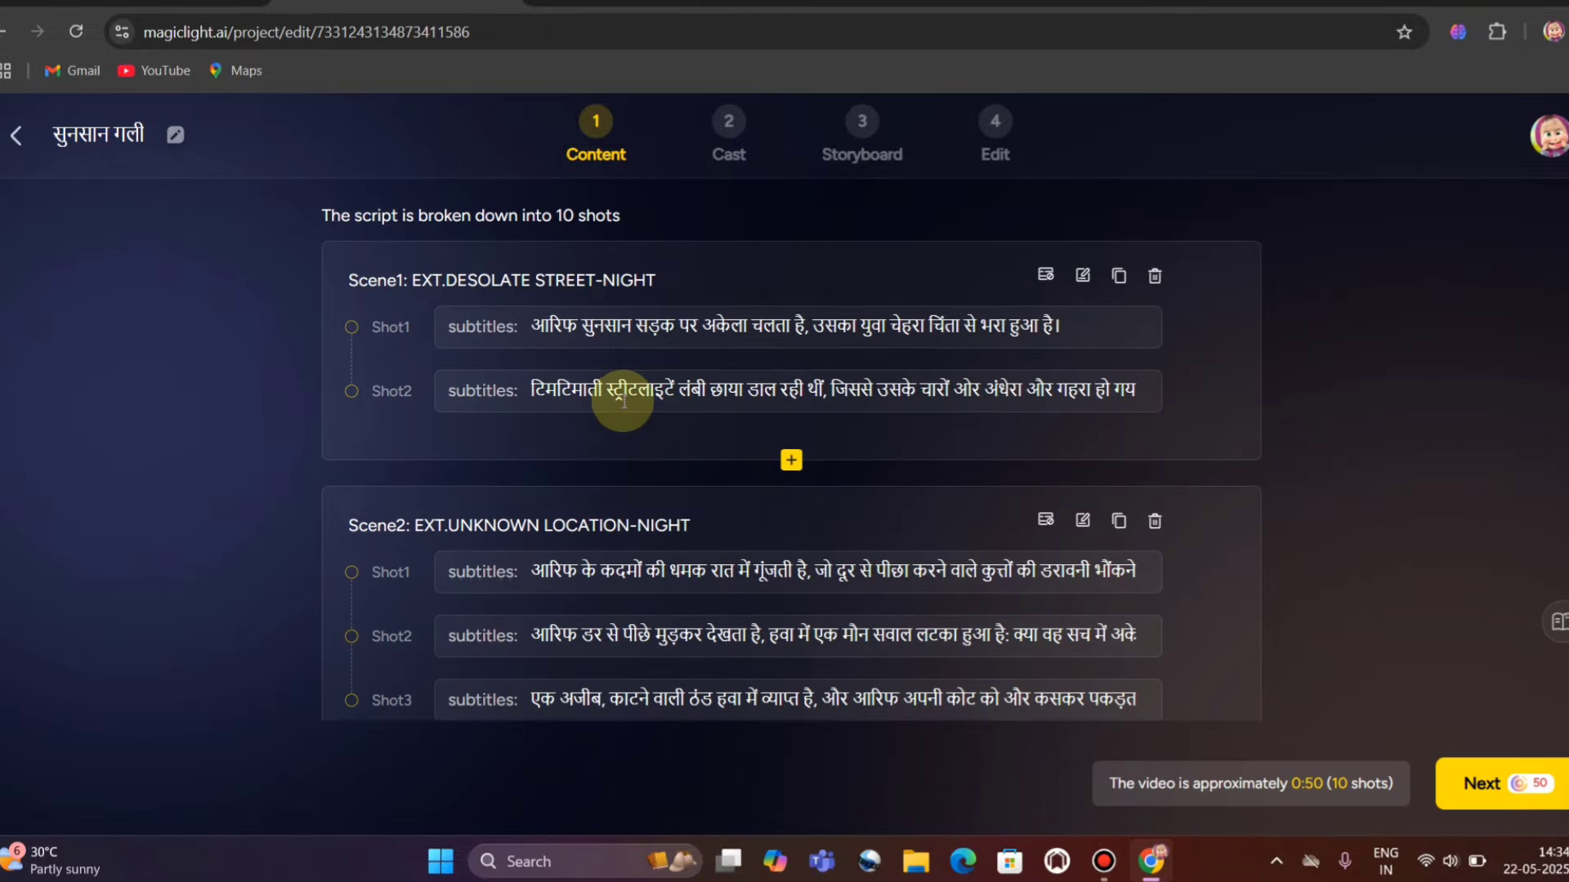
Review the subtitles of all generated scenes and shots, and continue to the Cast stage.
scroll(617, 403, "down", 5)
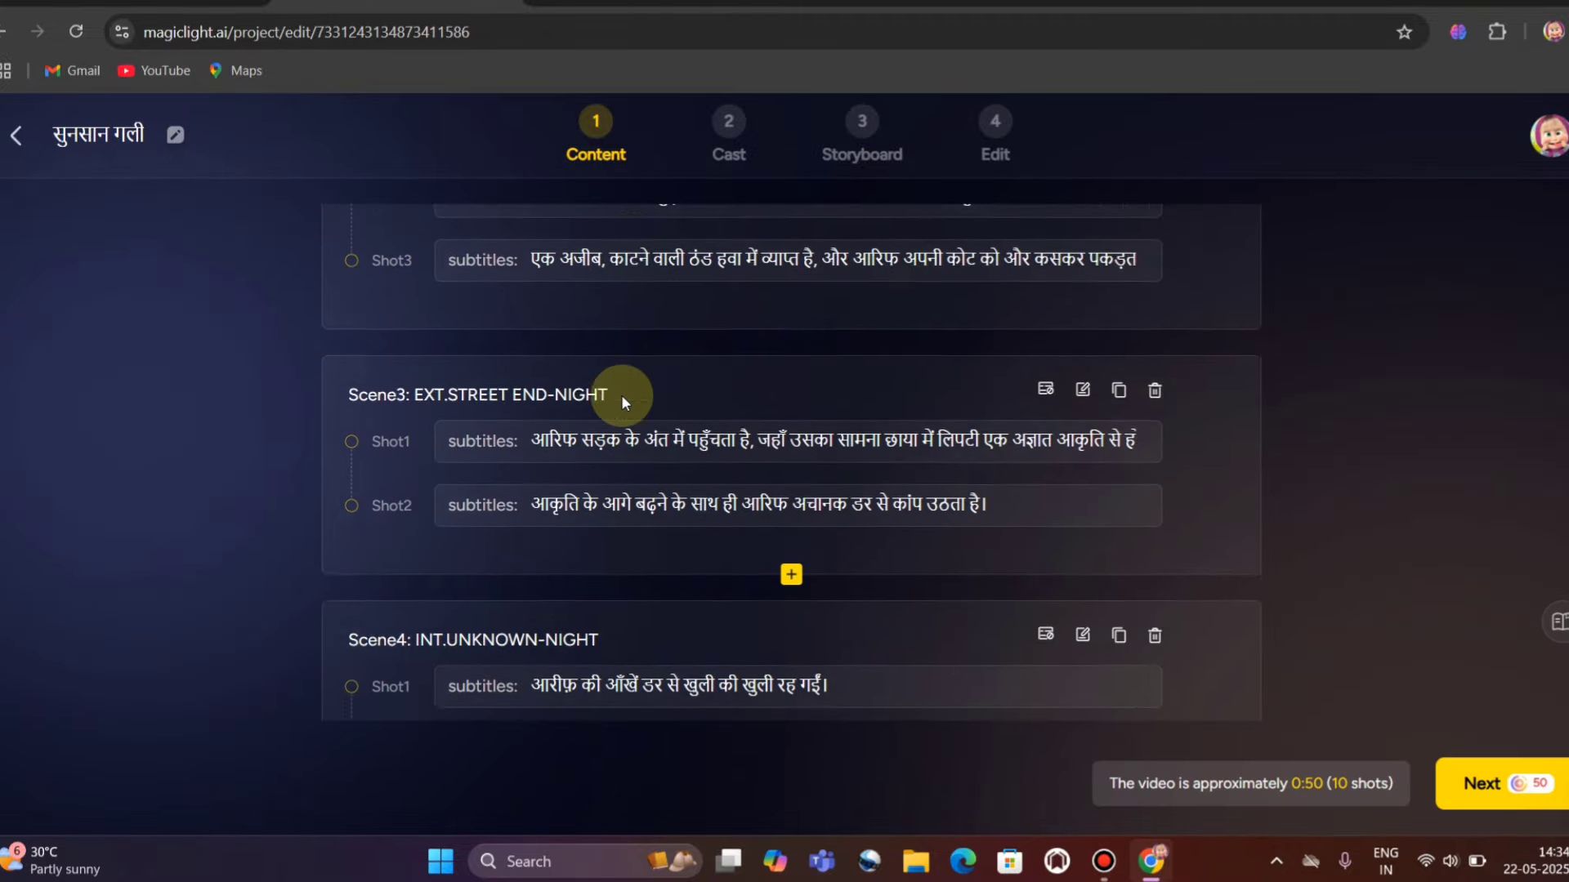
scroll(621, 395, "down", 2)
scroll(665, 572, "up", 7)
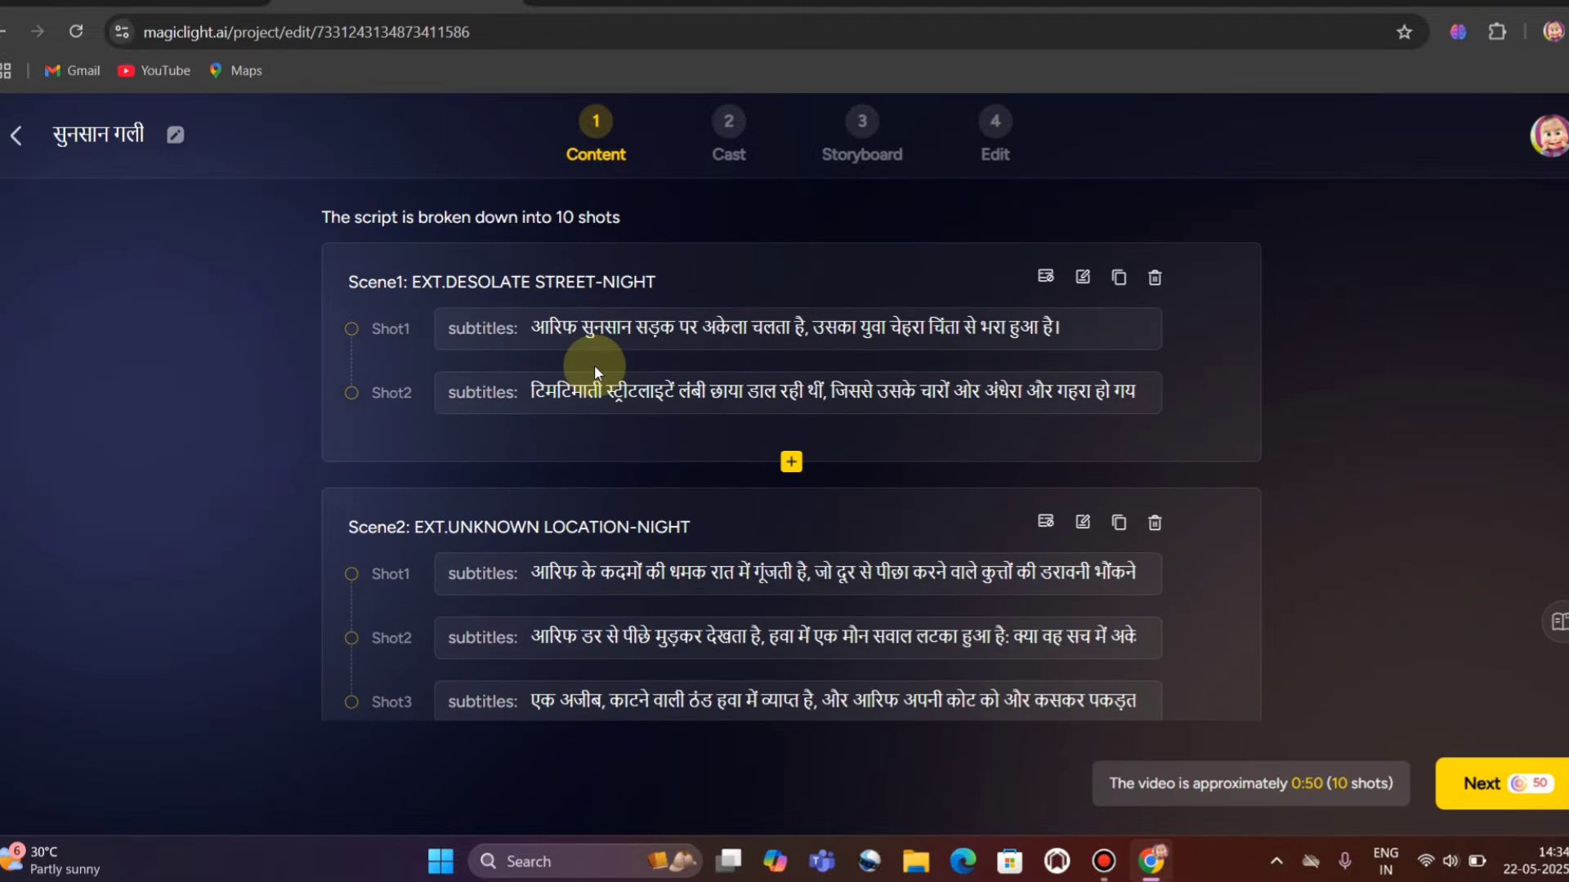
scroll(610, 474, "down", 7)
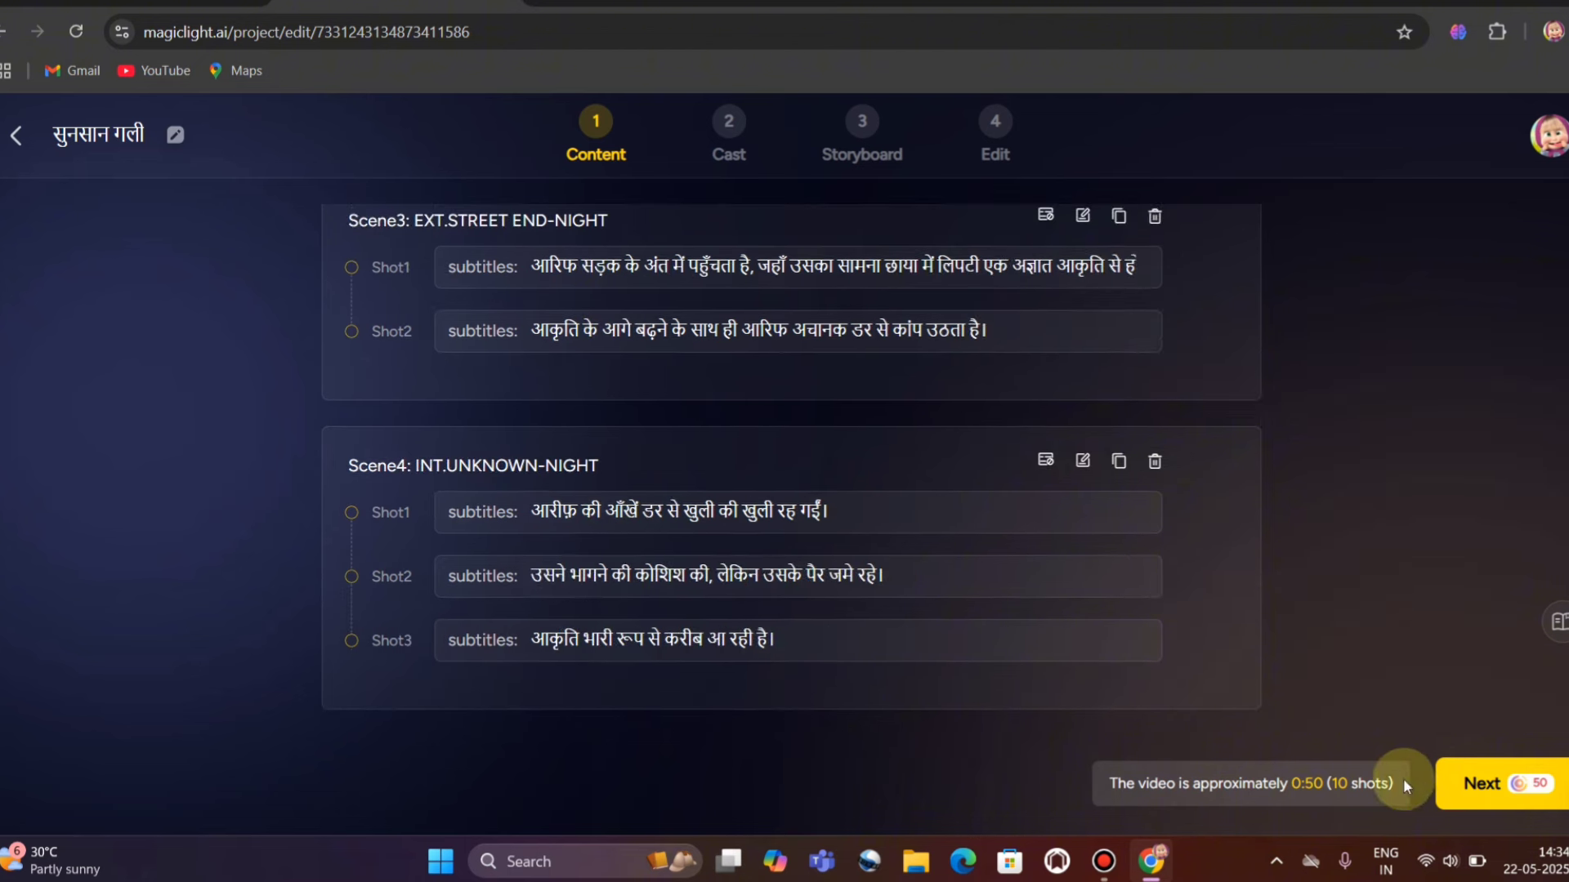
left_click(1465, 800)
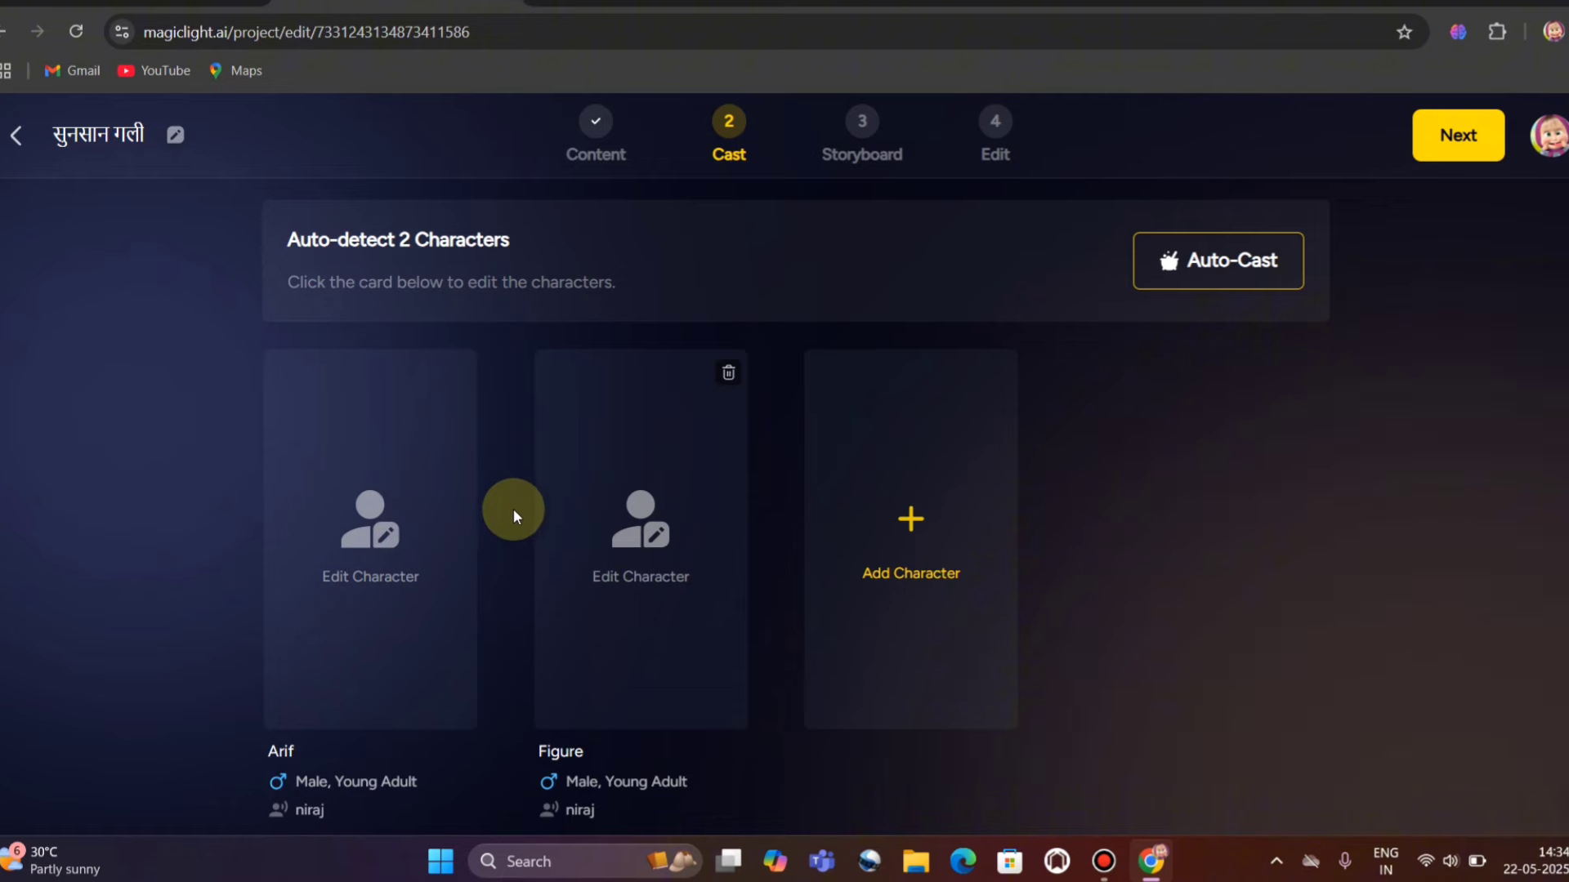
Assign the library's black-haired boy in a black zip jacket to the first detected character and save the choice.
left_click(381, 541)
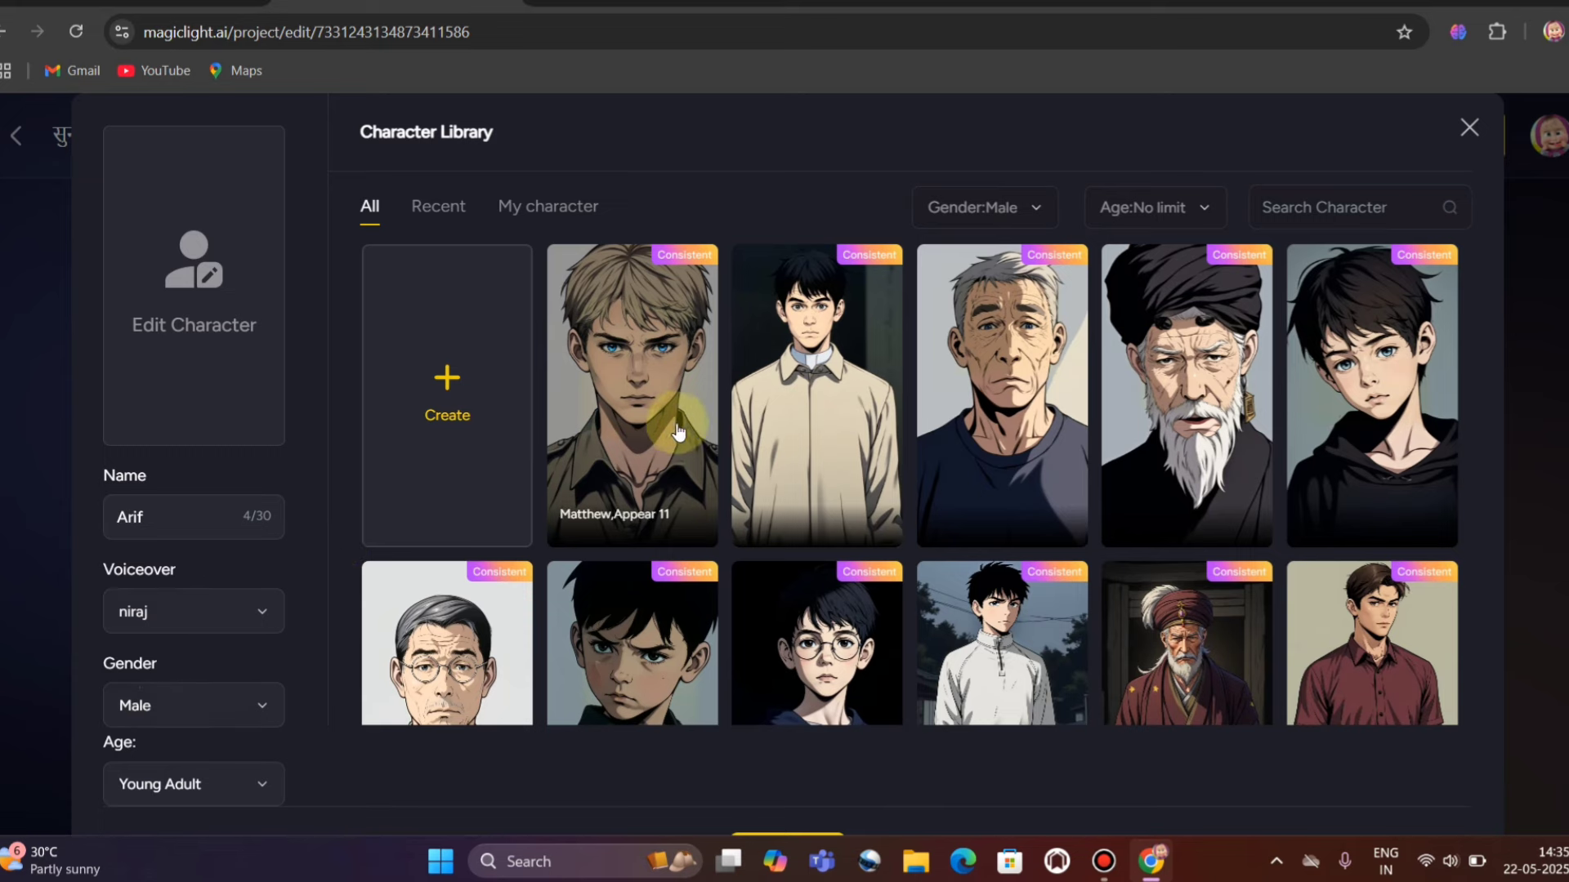
scroll(669, 426, "down", 5)
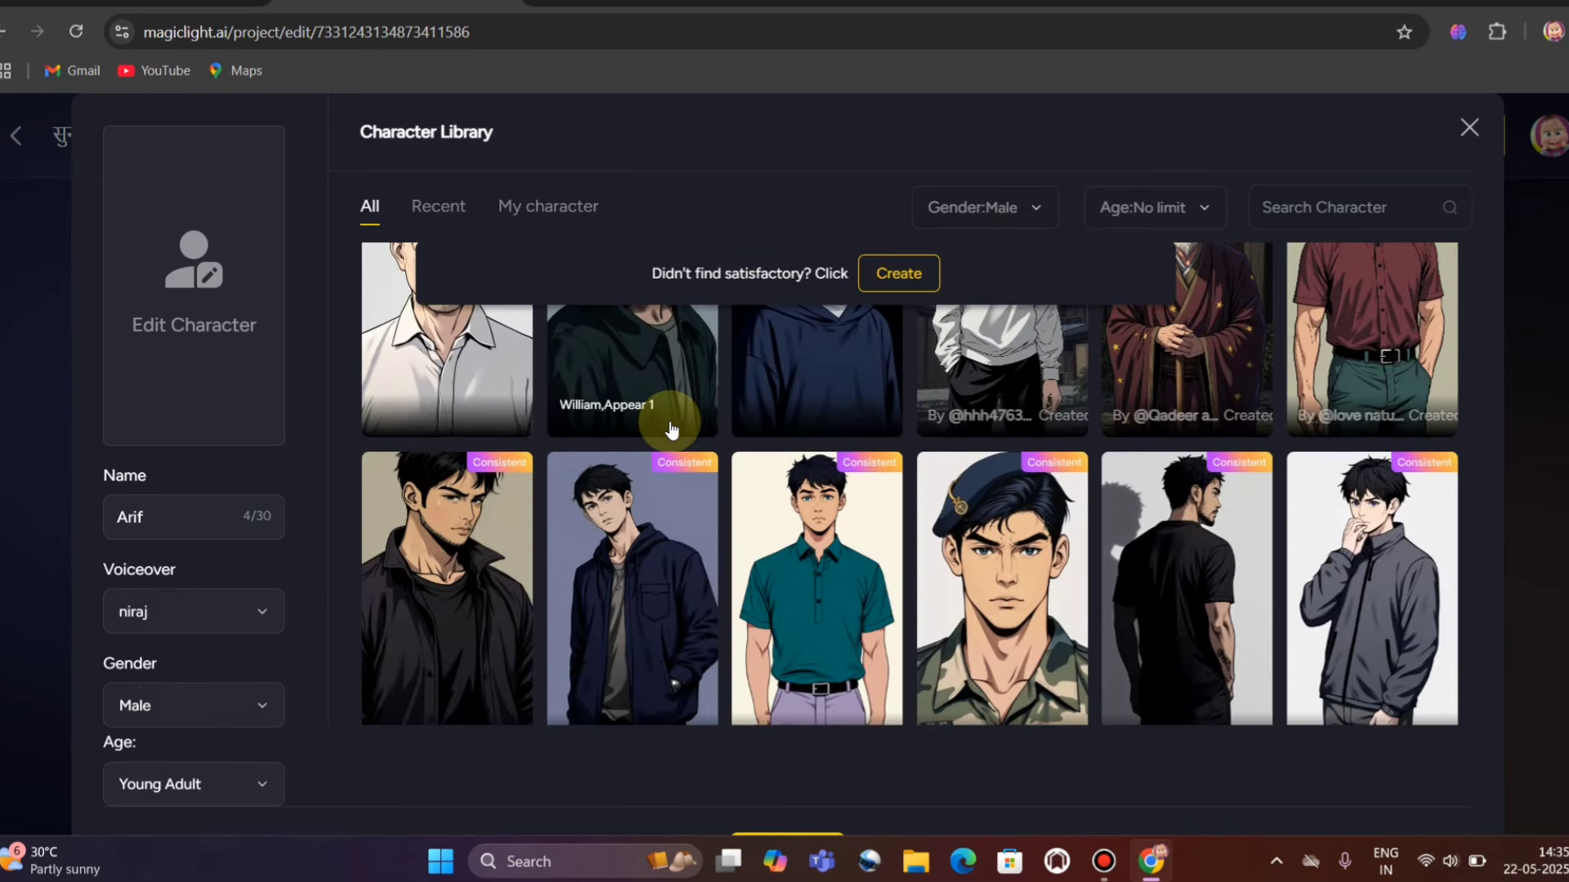
scroll(670, 427, "down", 10)
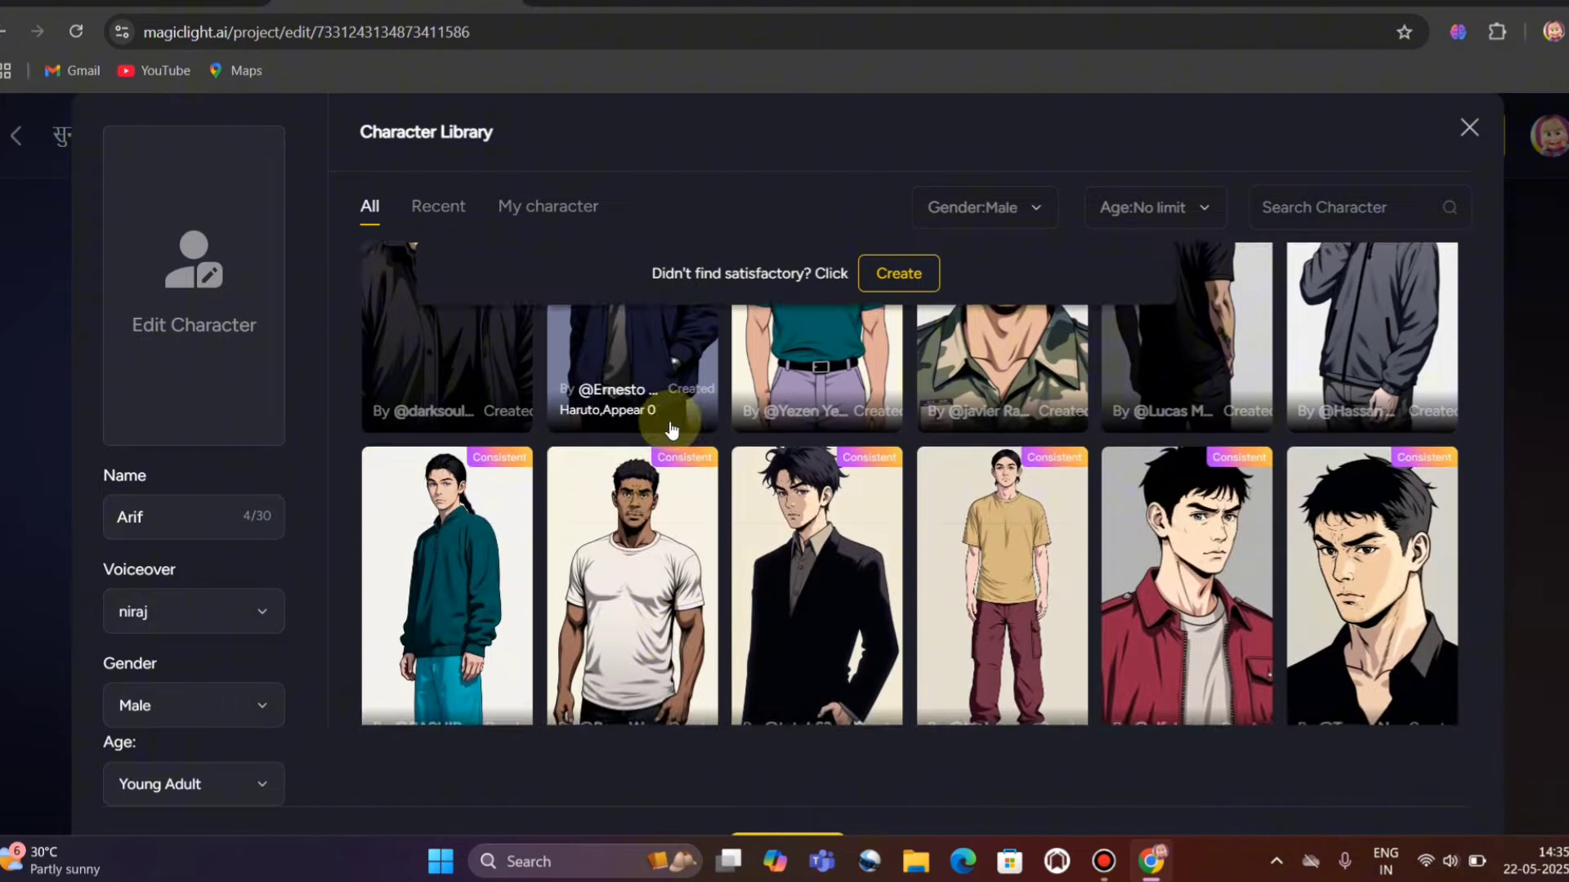
scroll(670, 426, "down", 10)
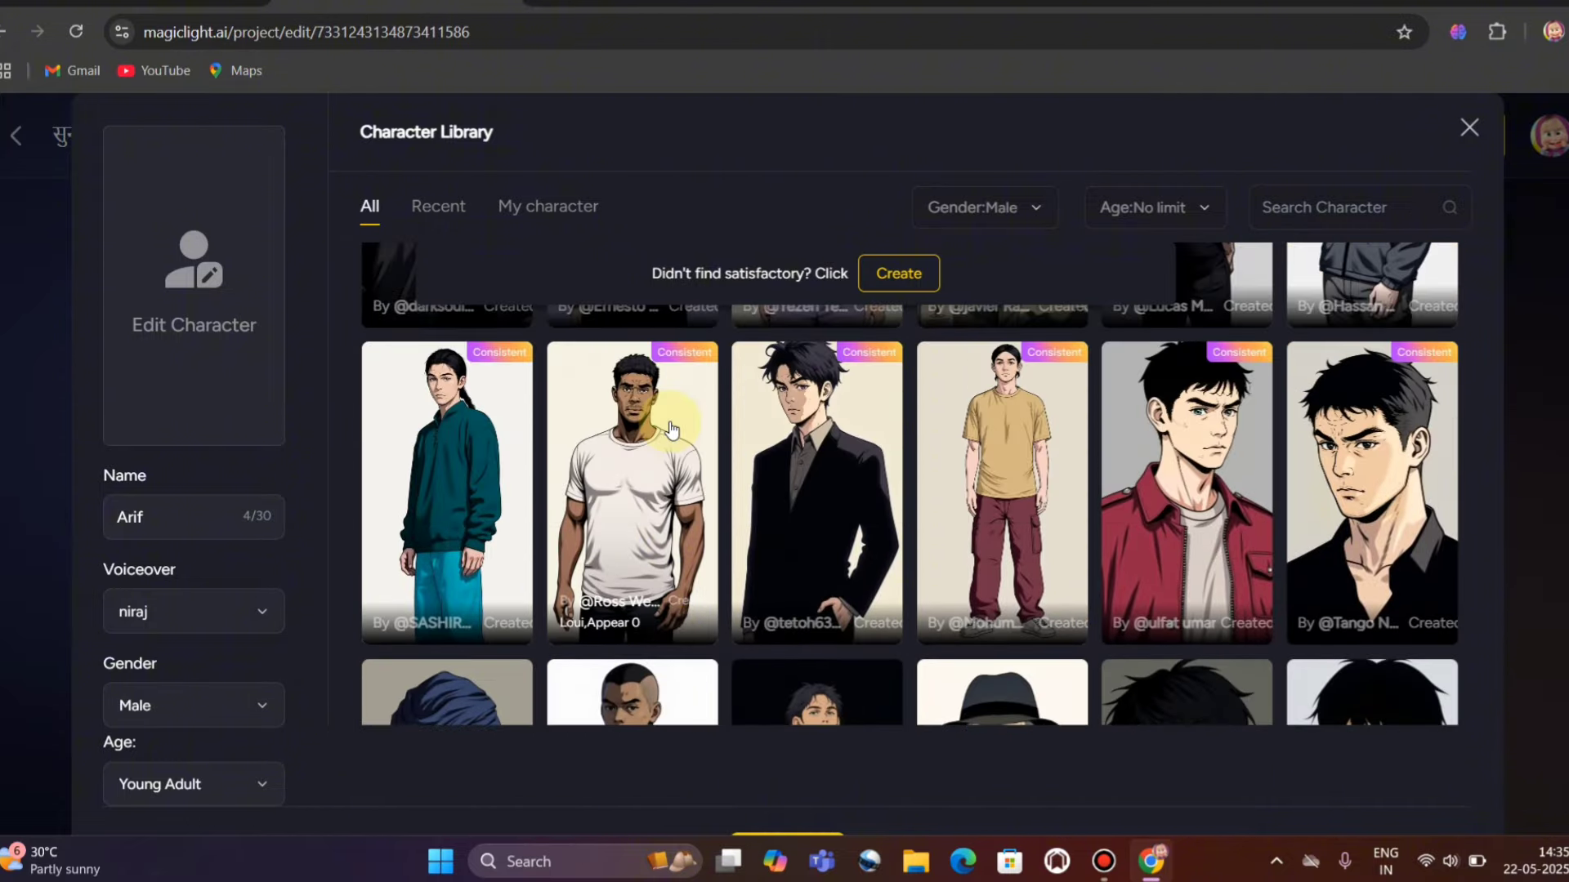
scroll(670, 426, "up", 5)
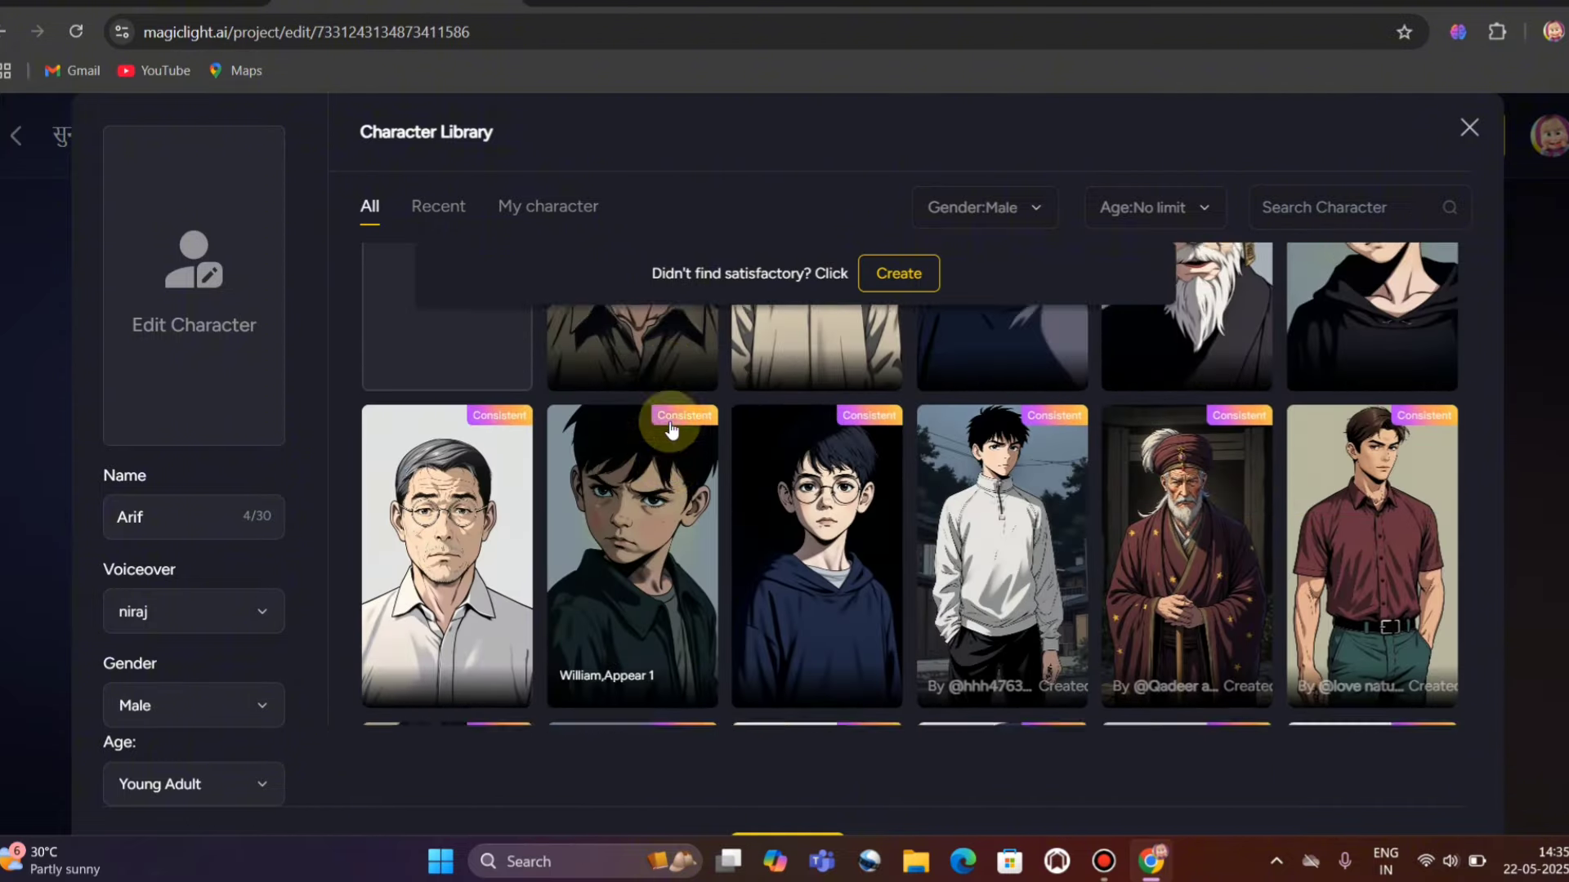
scroll(515, 480, "down", 5)
left_click(421, 491)
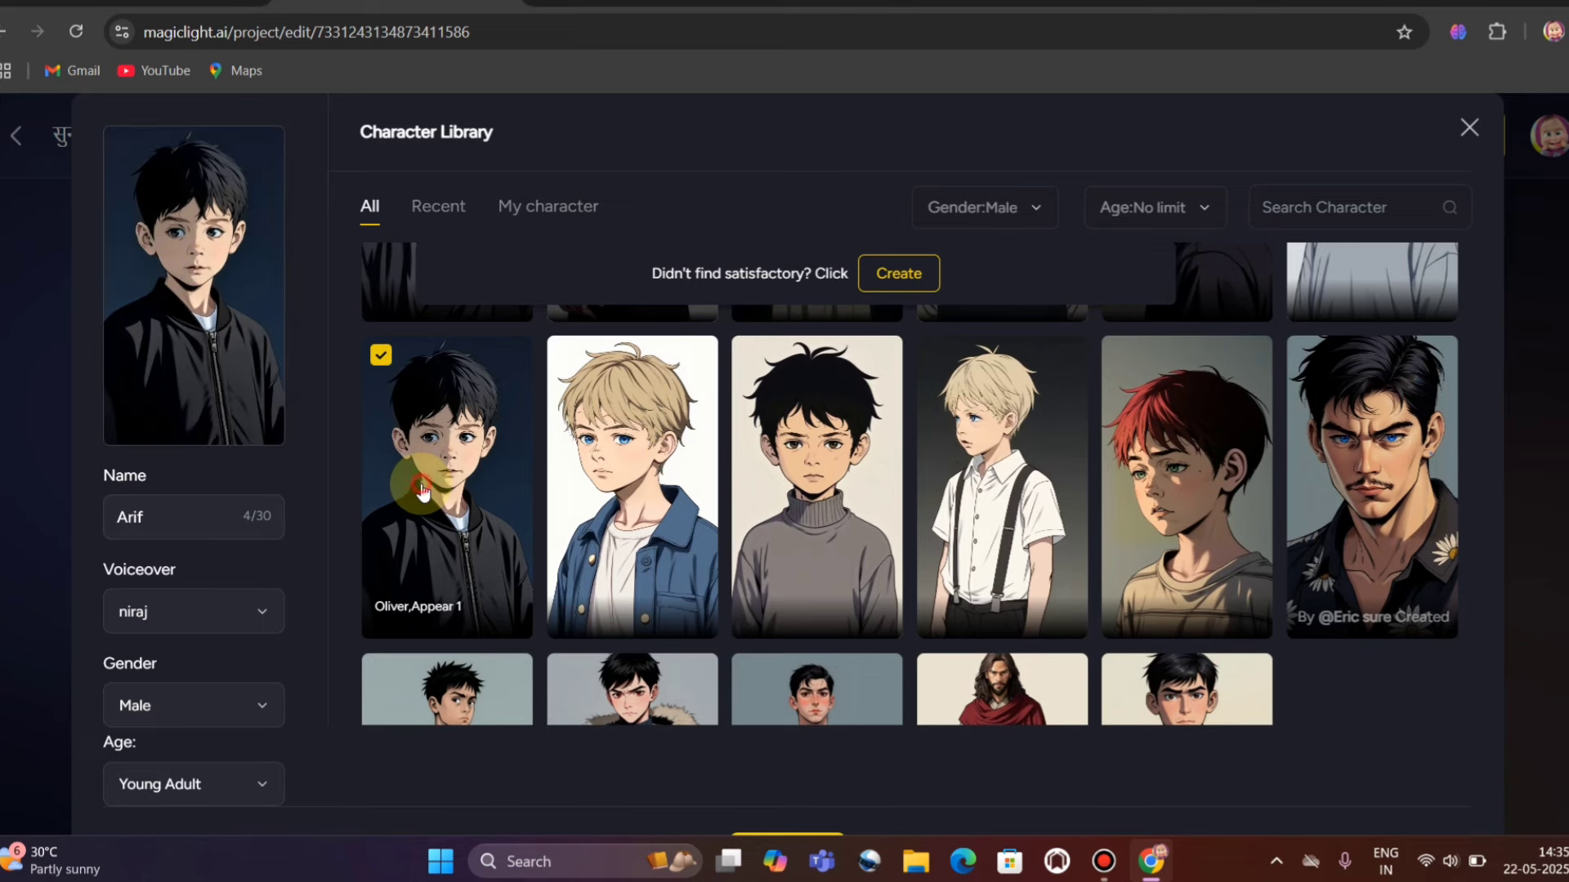
scroll(933, 786, "down", 1)
left_click(824, 777)
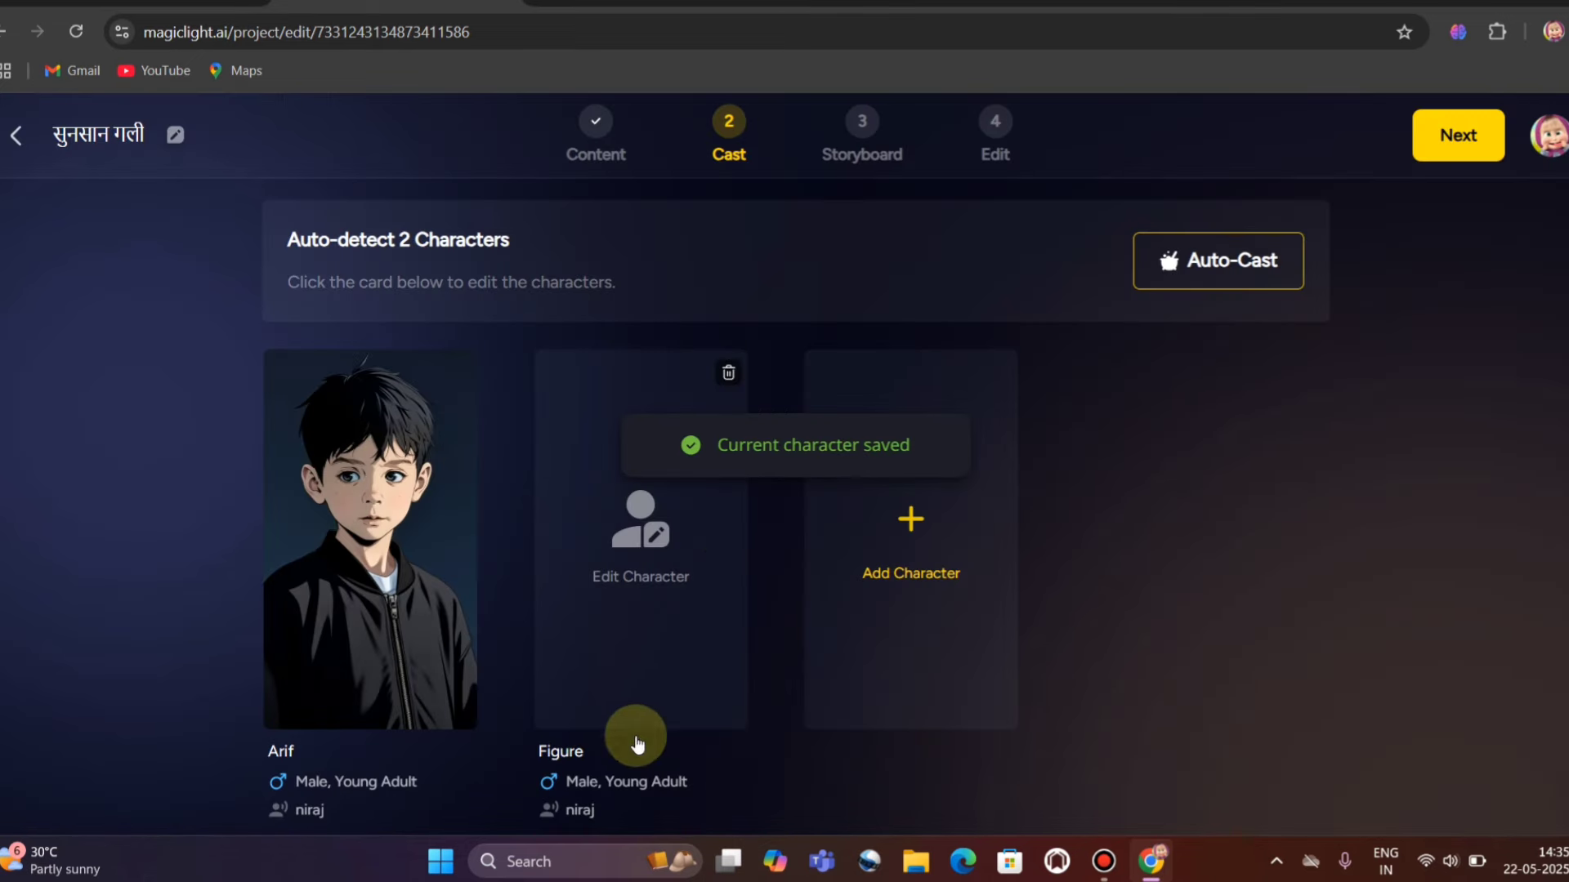
Assign the library's black-haired man in a beige coat to the second detected character, and remove the first character from the cast.
left_click(650, 543)
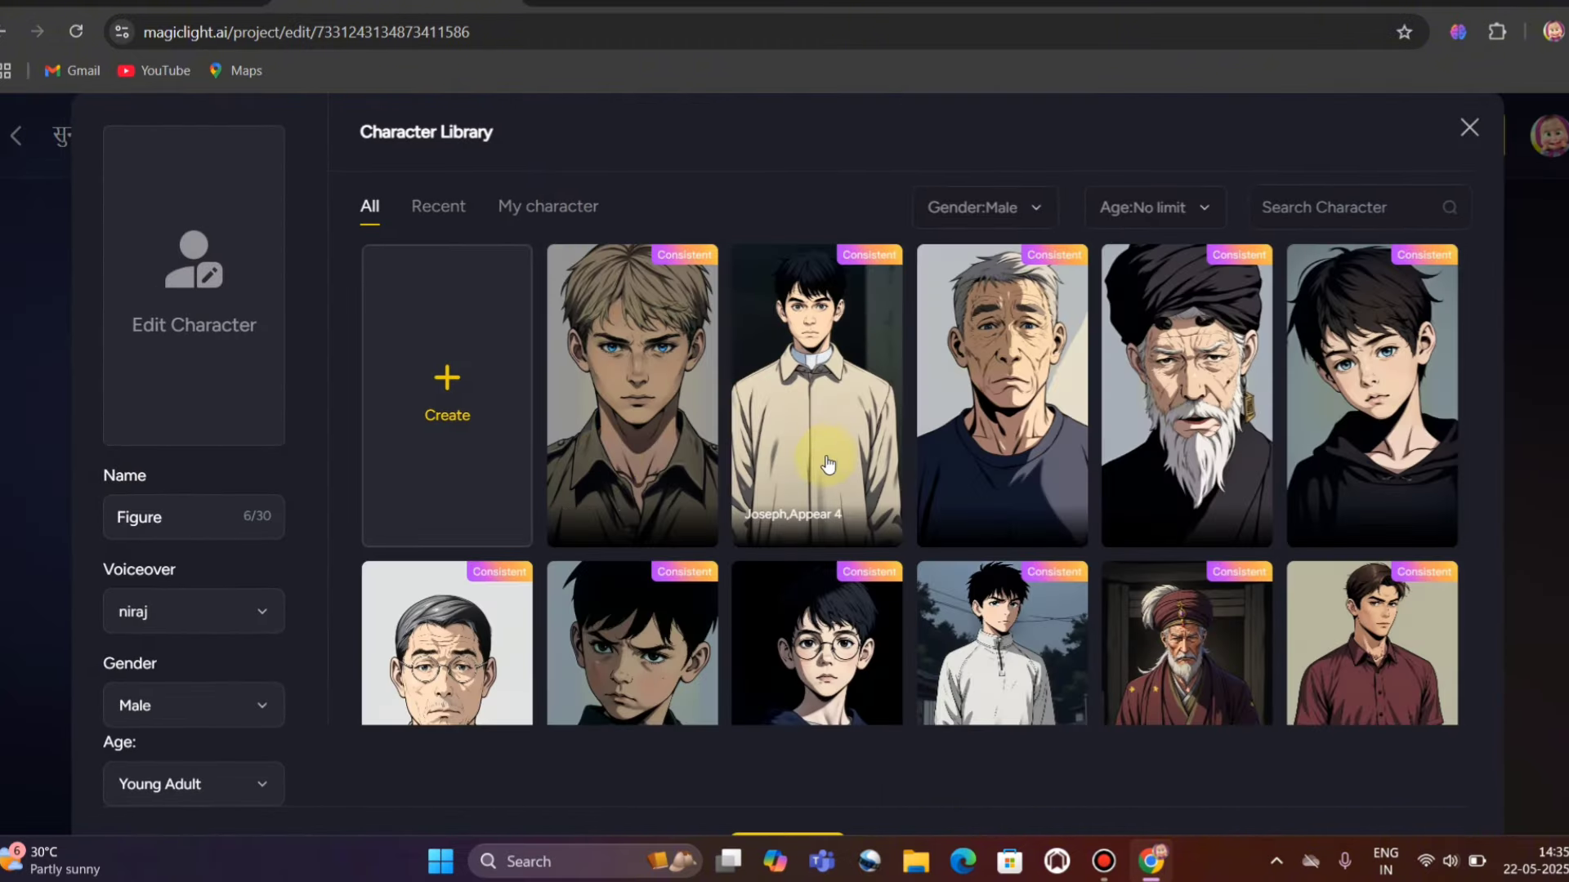
left_click(826, 460)
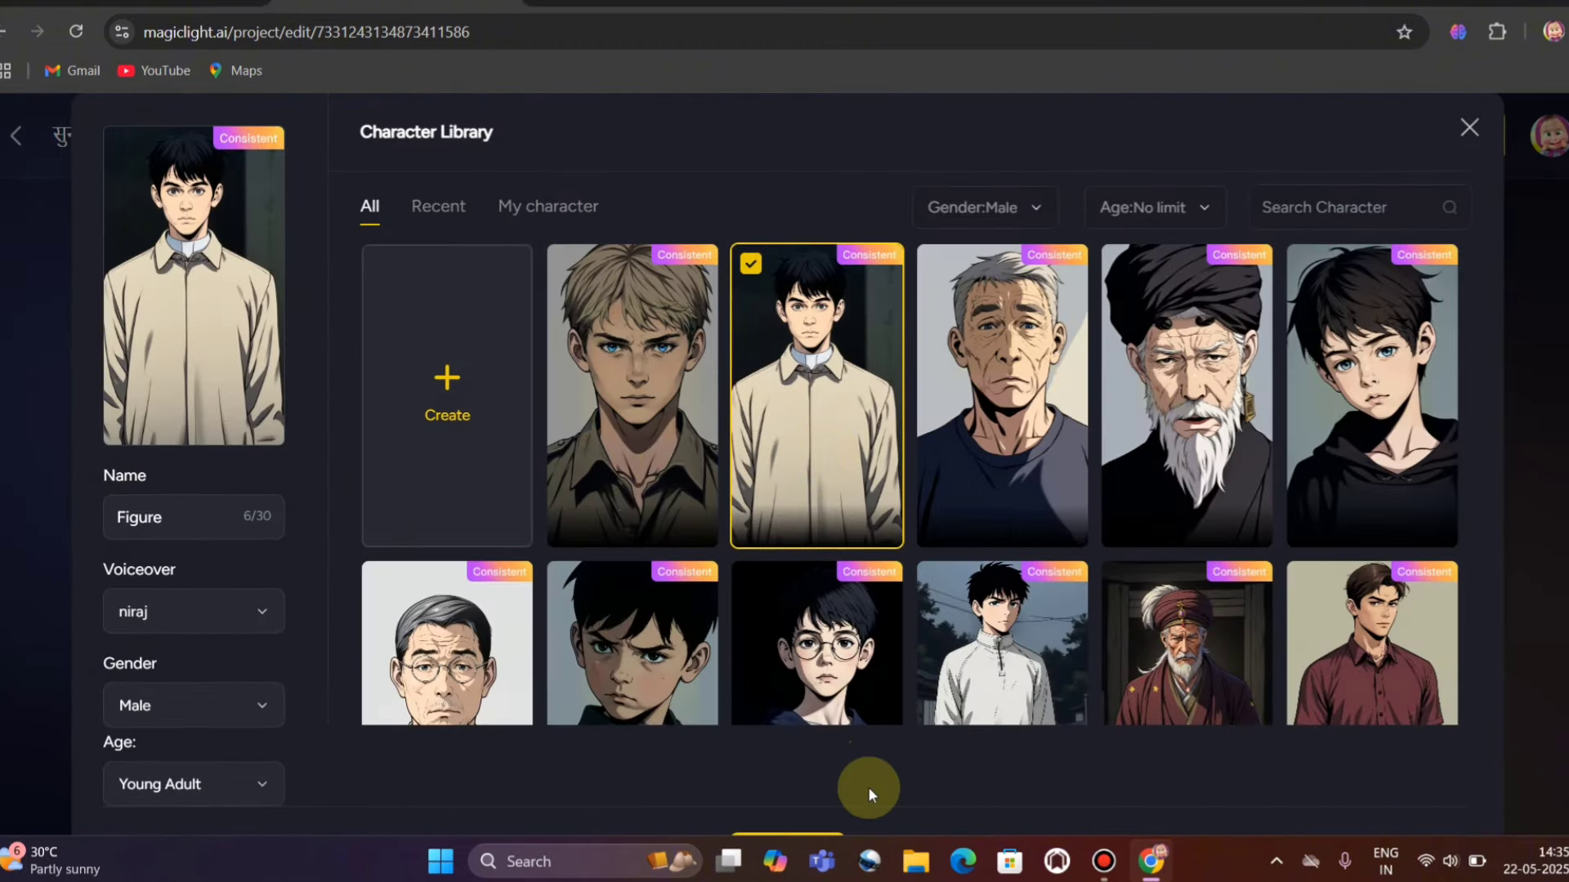
scroll(868, 787, "down", 1)
left_click(815, 801)
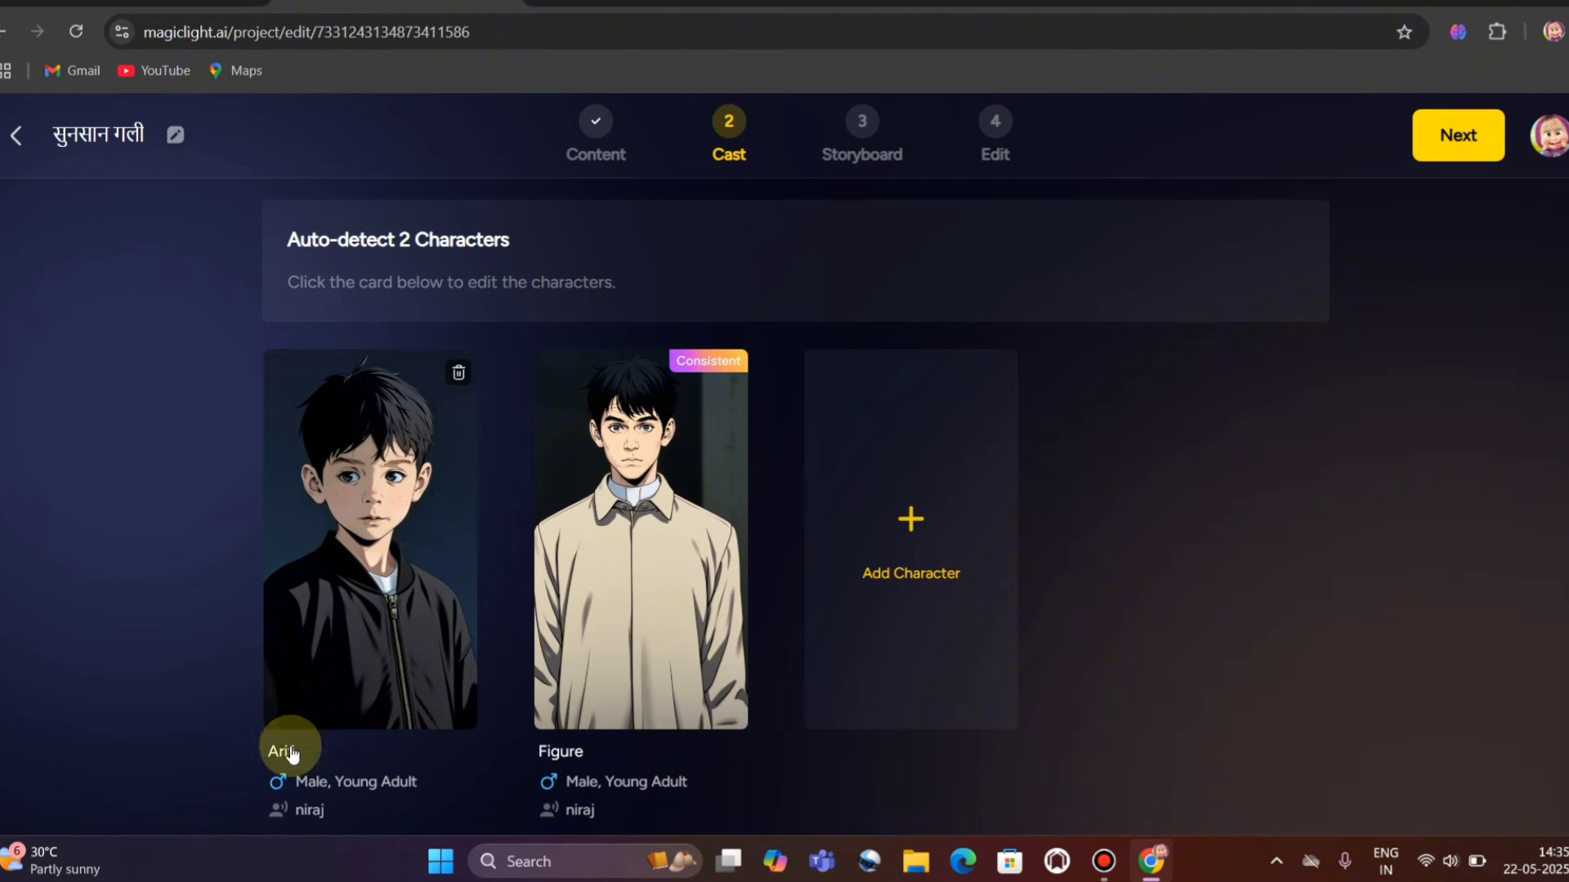
left_click(459, 377)
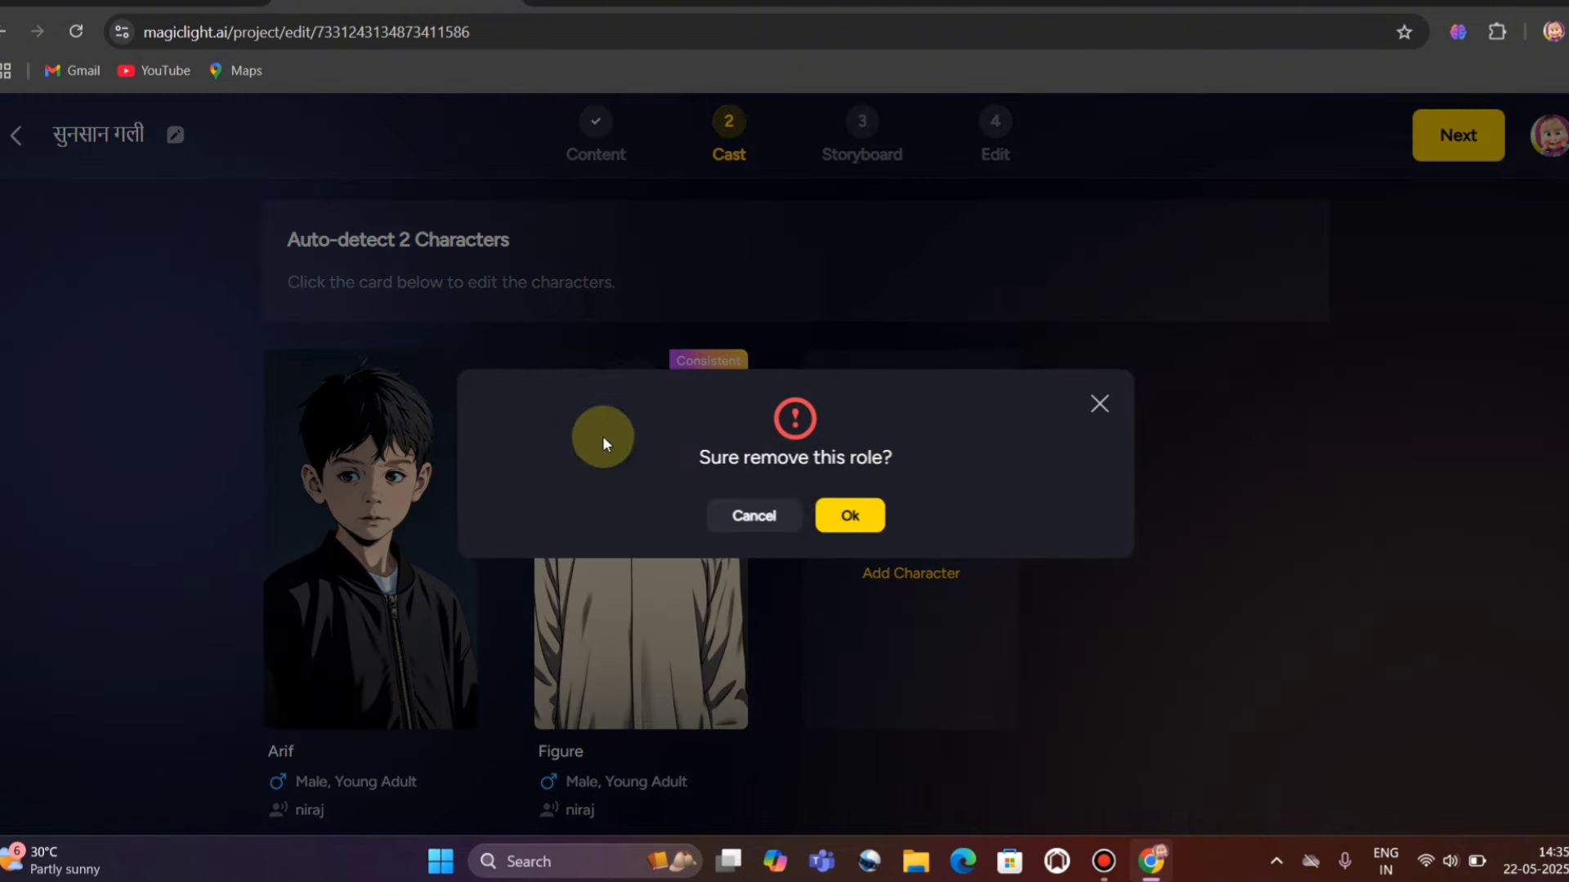
left_click(850, 517)
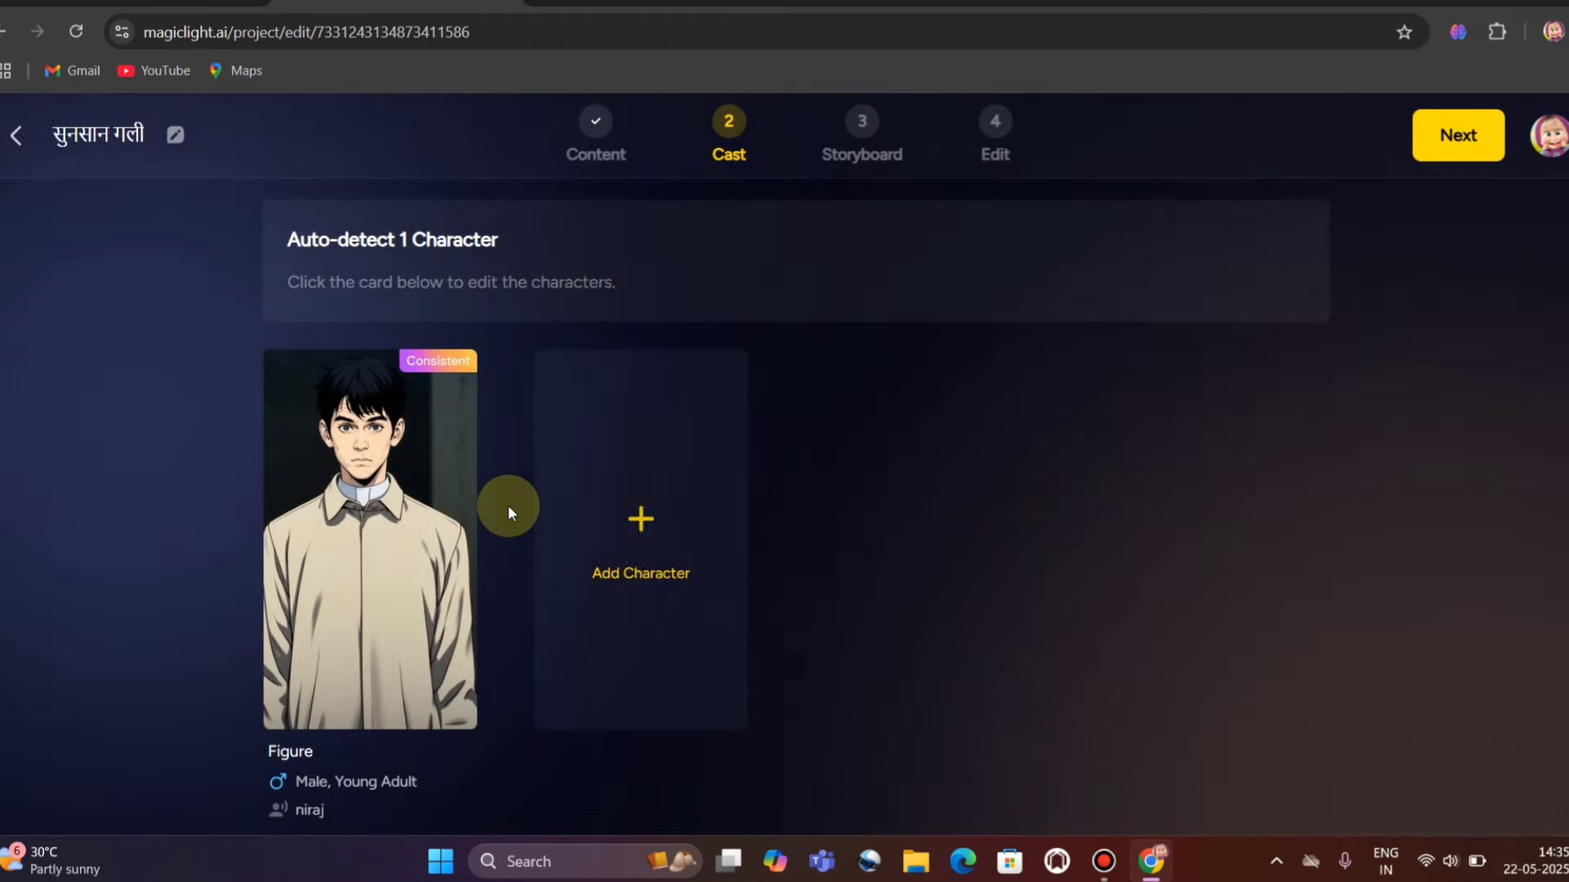
Add the library's blond man in a dark shirt as a new named cast character, and continue to the Storyboard stage.
left_click(641, 531)
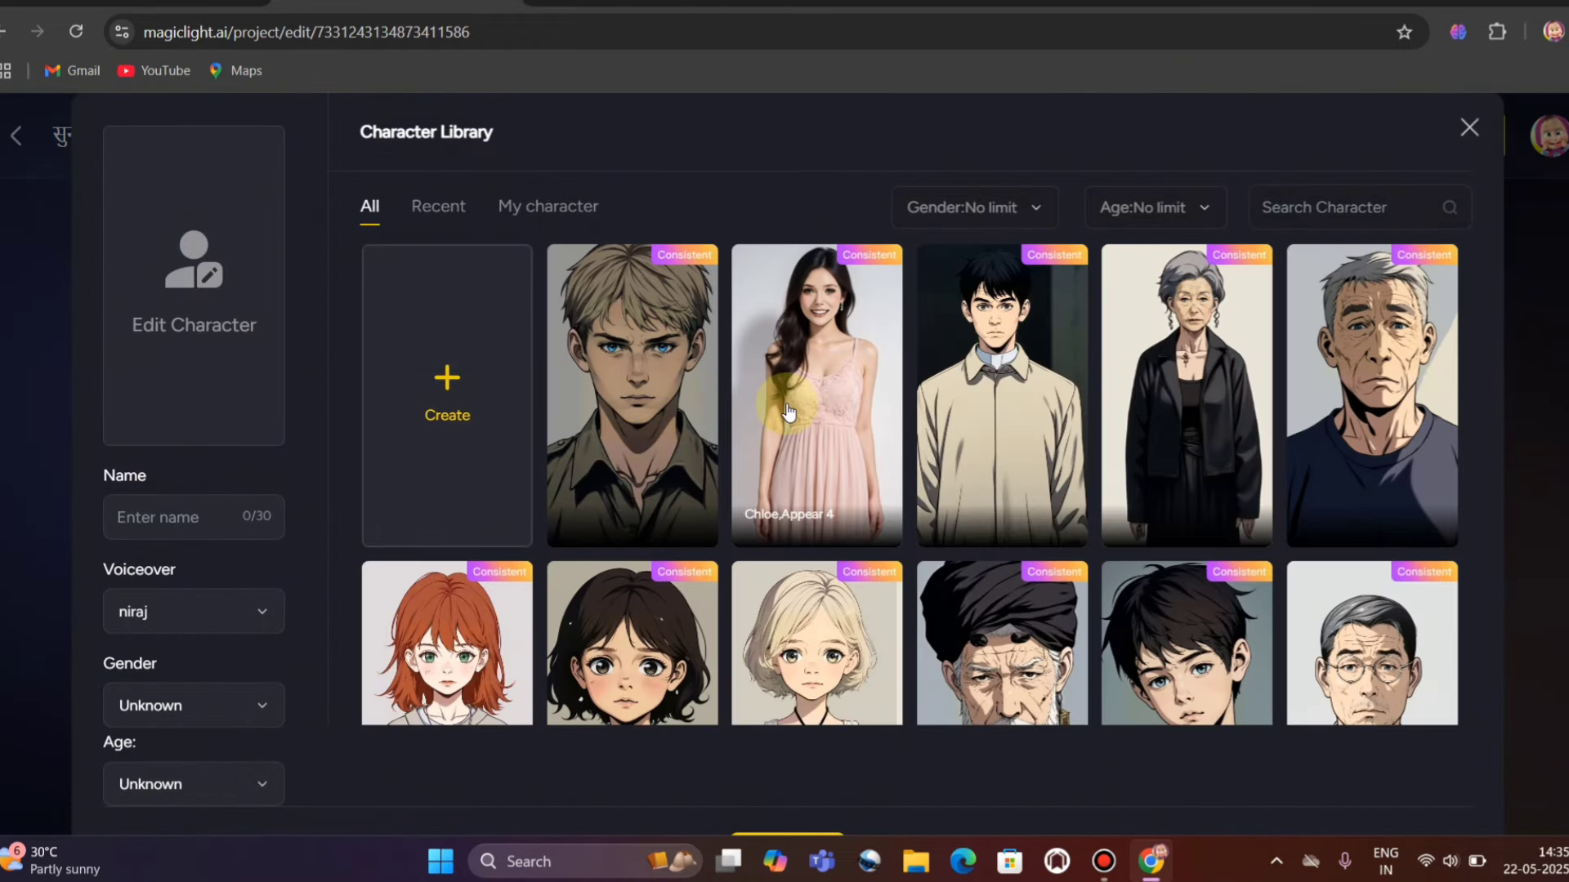
left_click(668, 399)
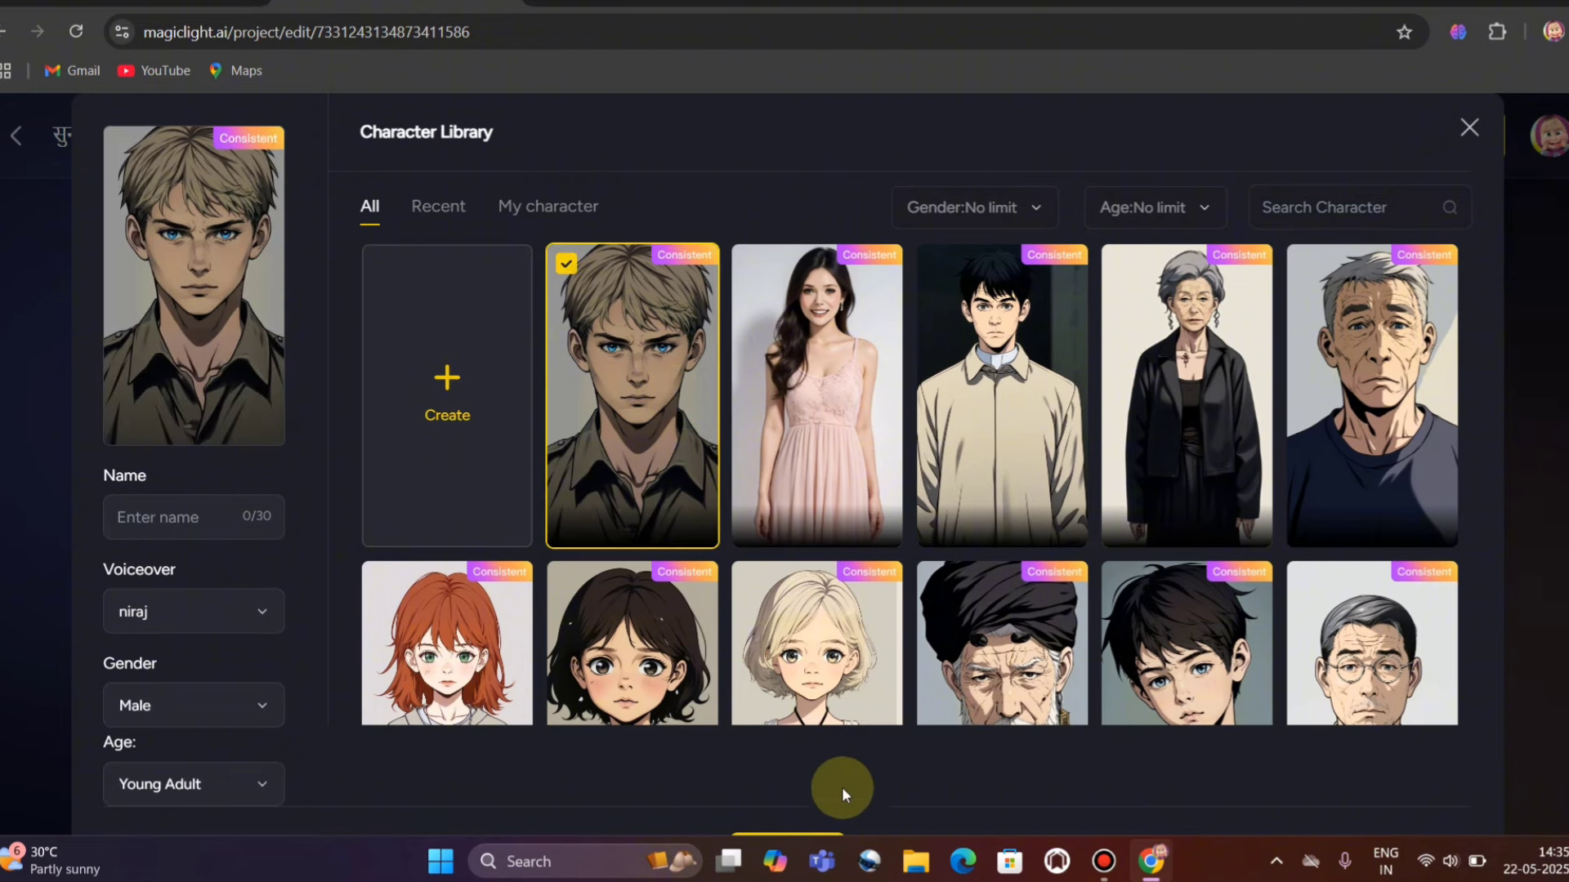
scroll(841, 787, "down", 1)
left_click(817, 809)
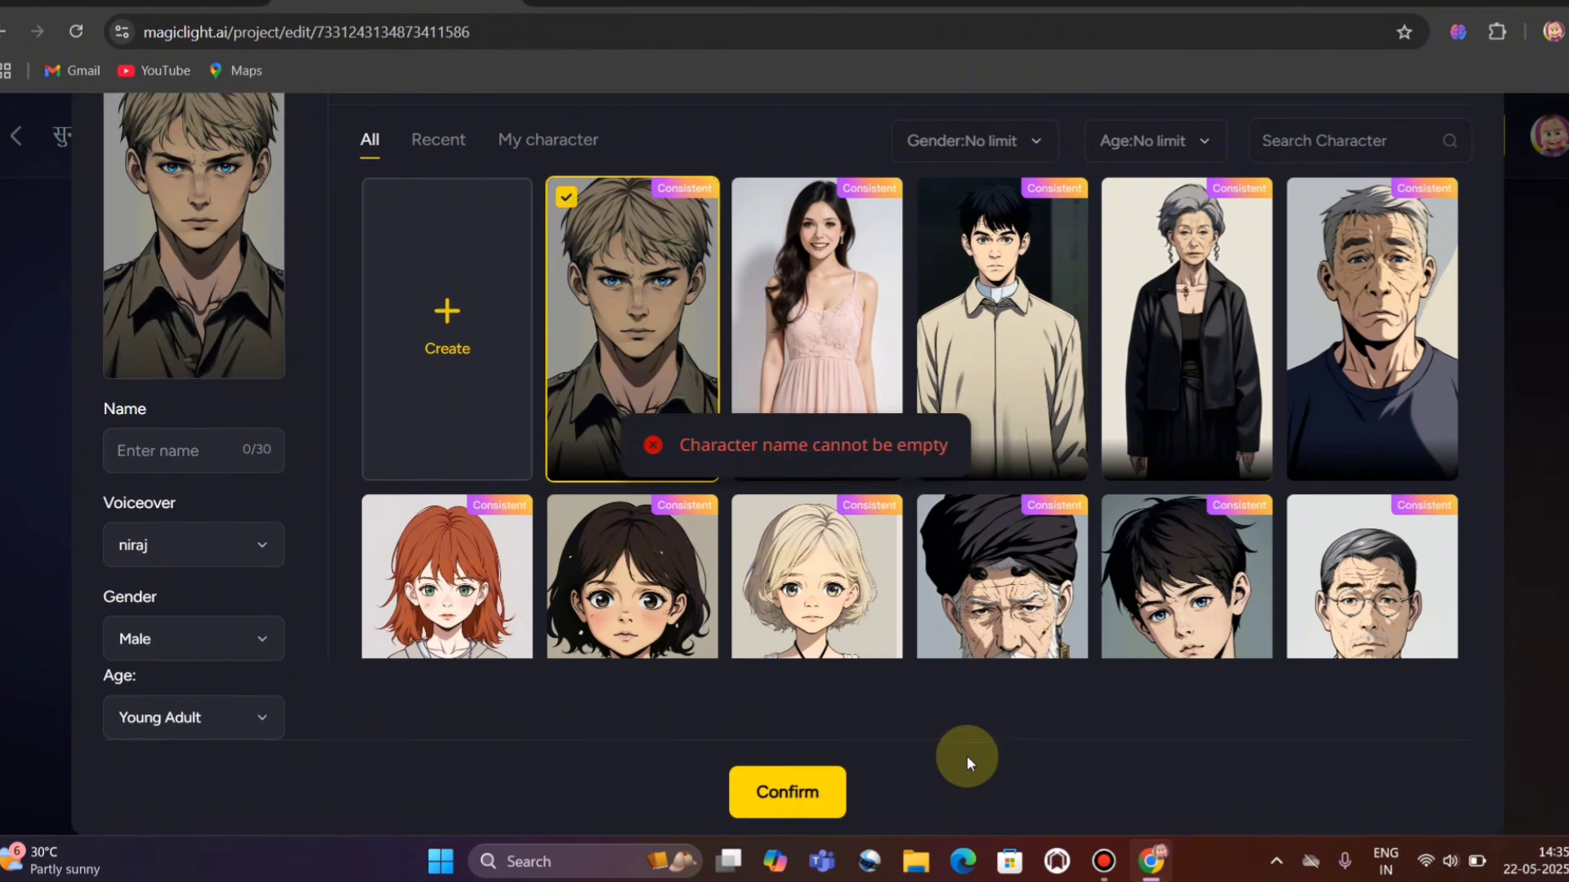
left_click(196, 448)
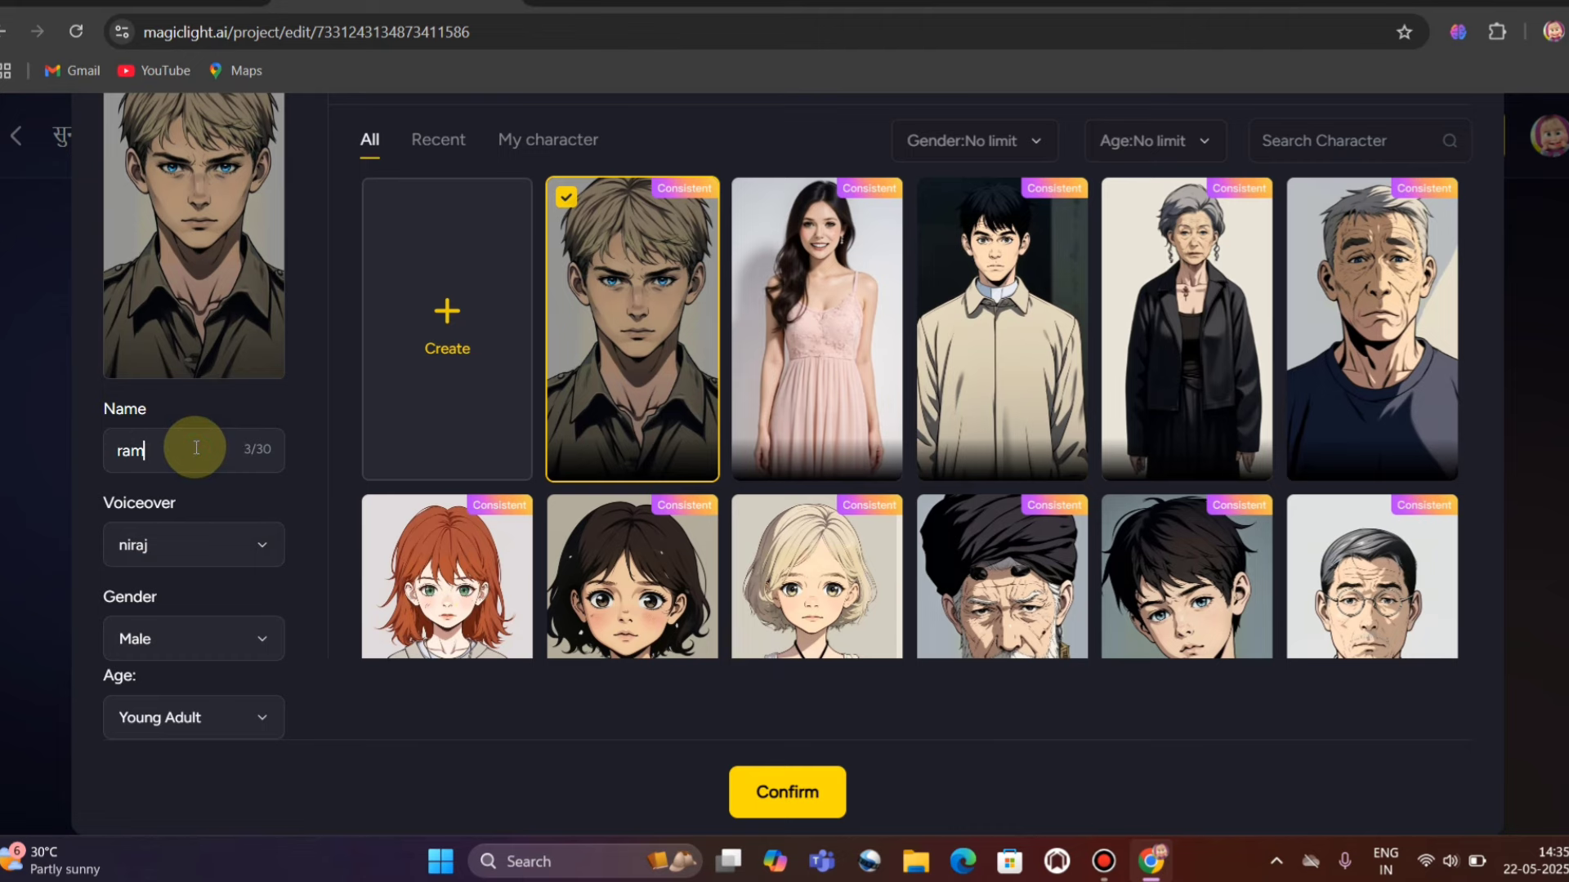
left_click(808, 792)
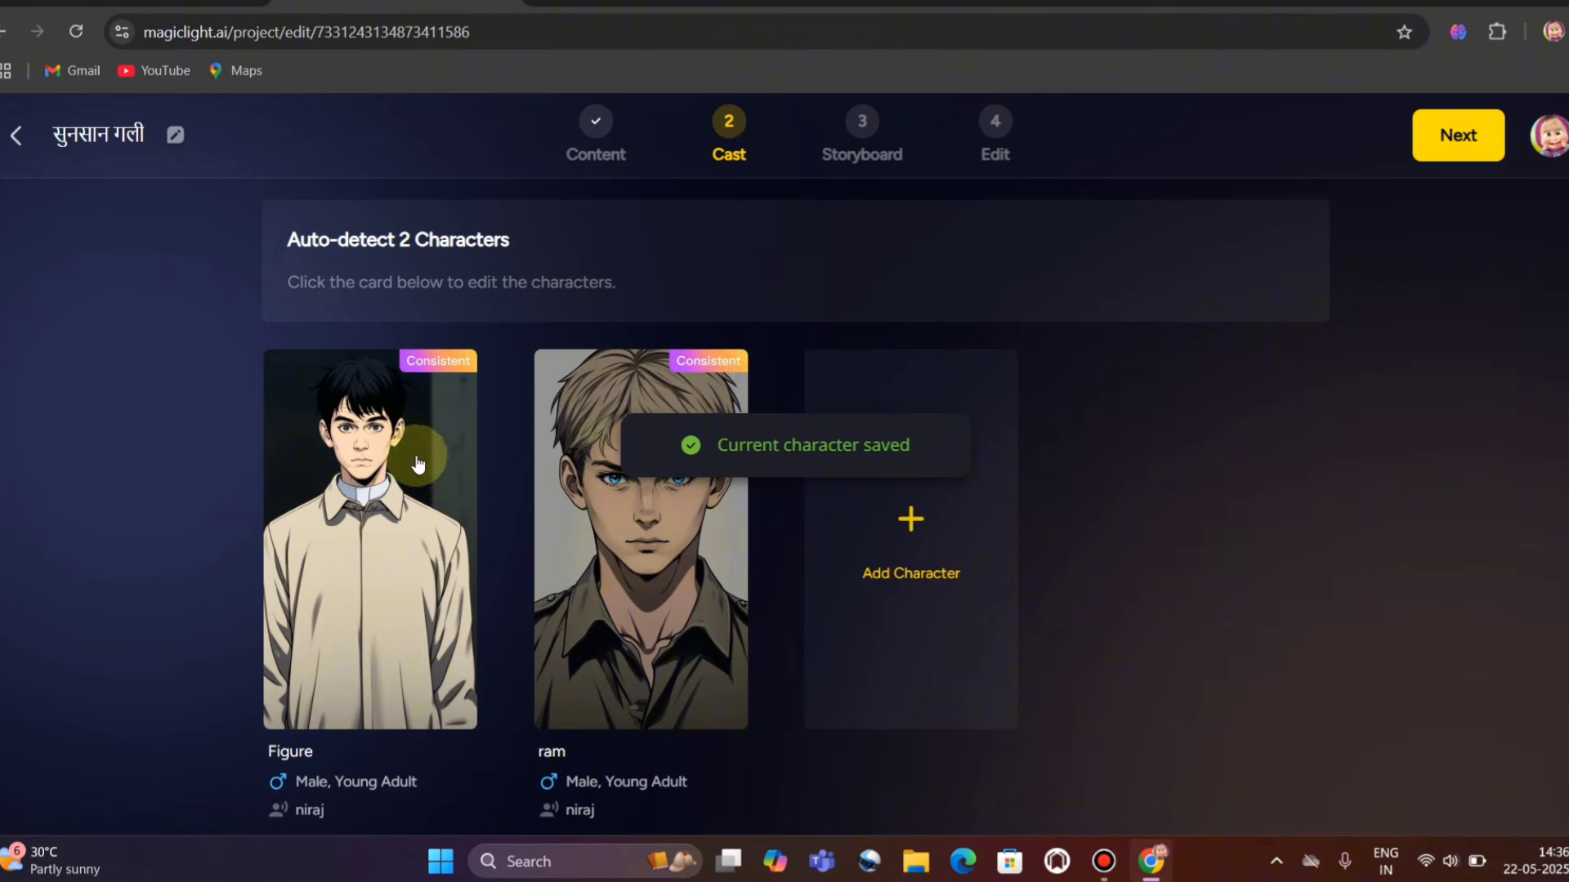
mouse_move(625, 361)
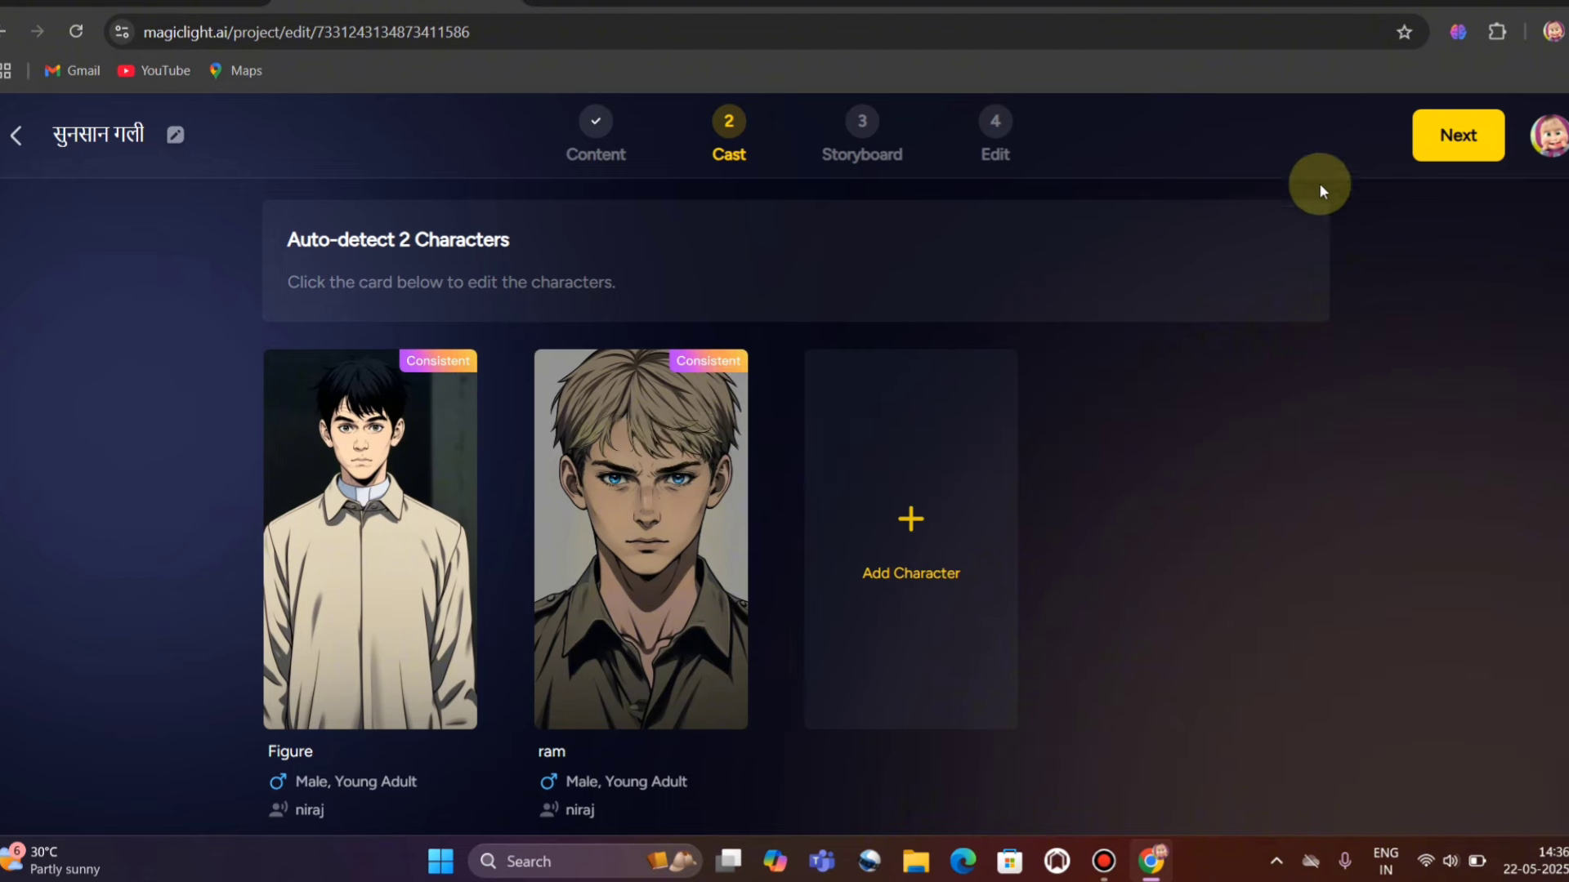
left_click(1442, 154)
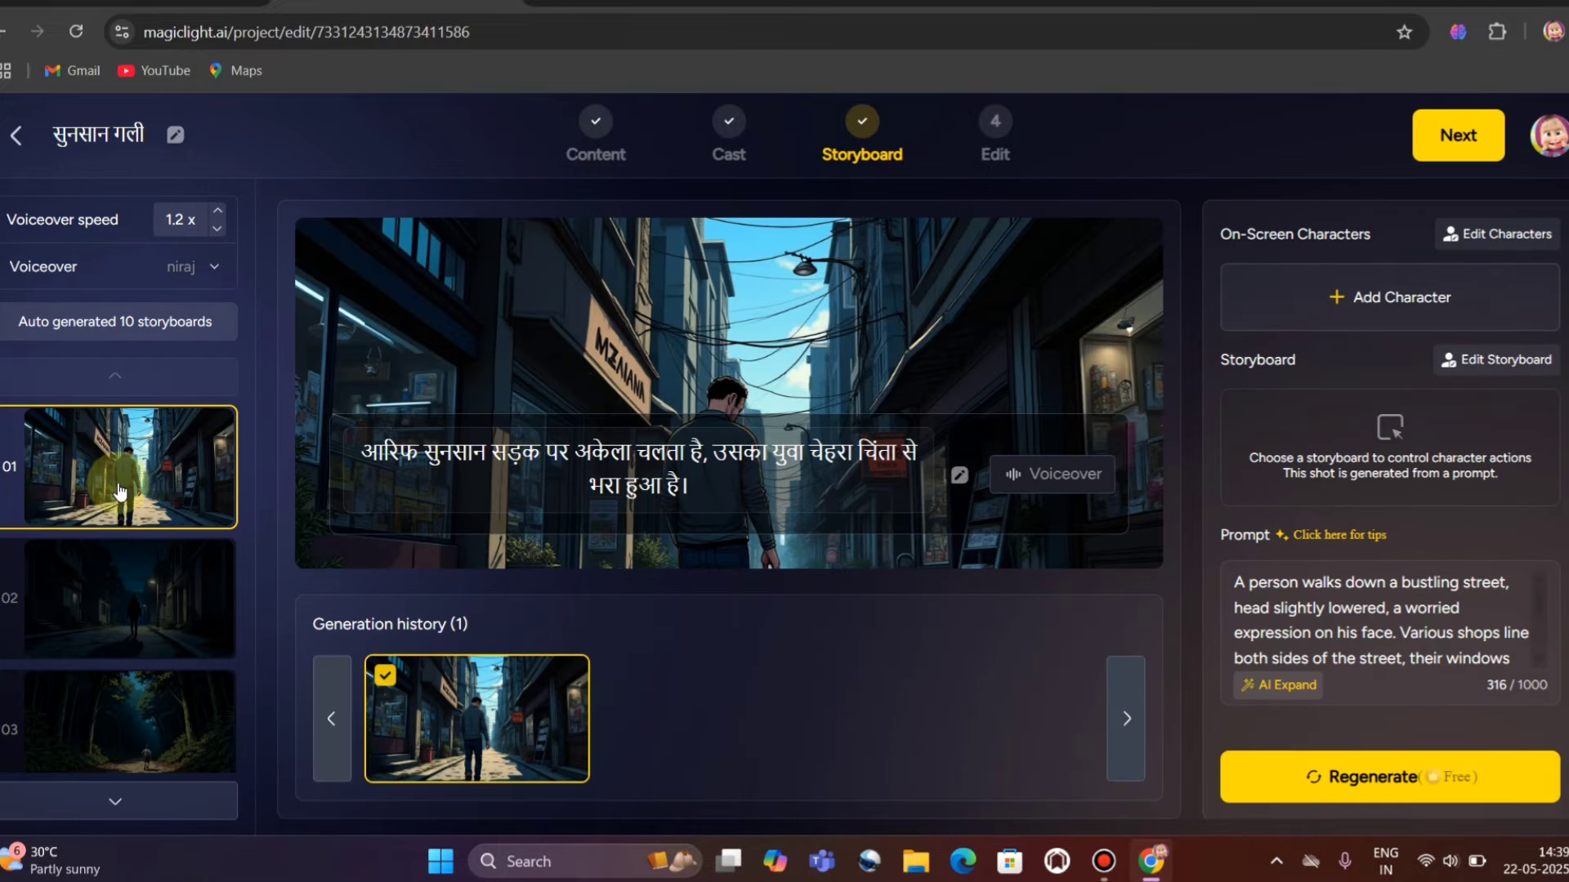
Review the generated storyboard shots with their images, subtitles and prompts, and return to the first shot.
scroll(115, 589, "down", 1)
scroll(115, 588, "down", 3)
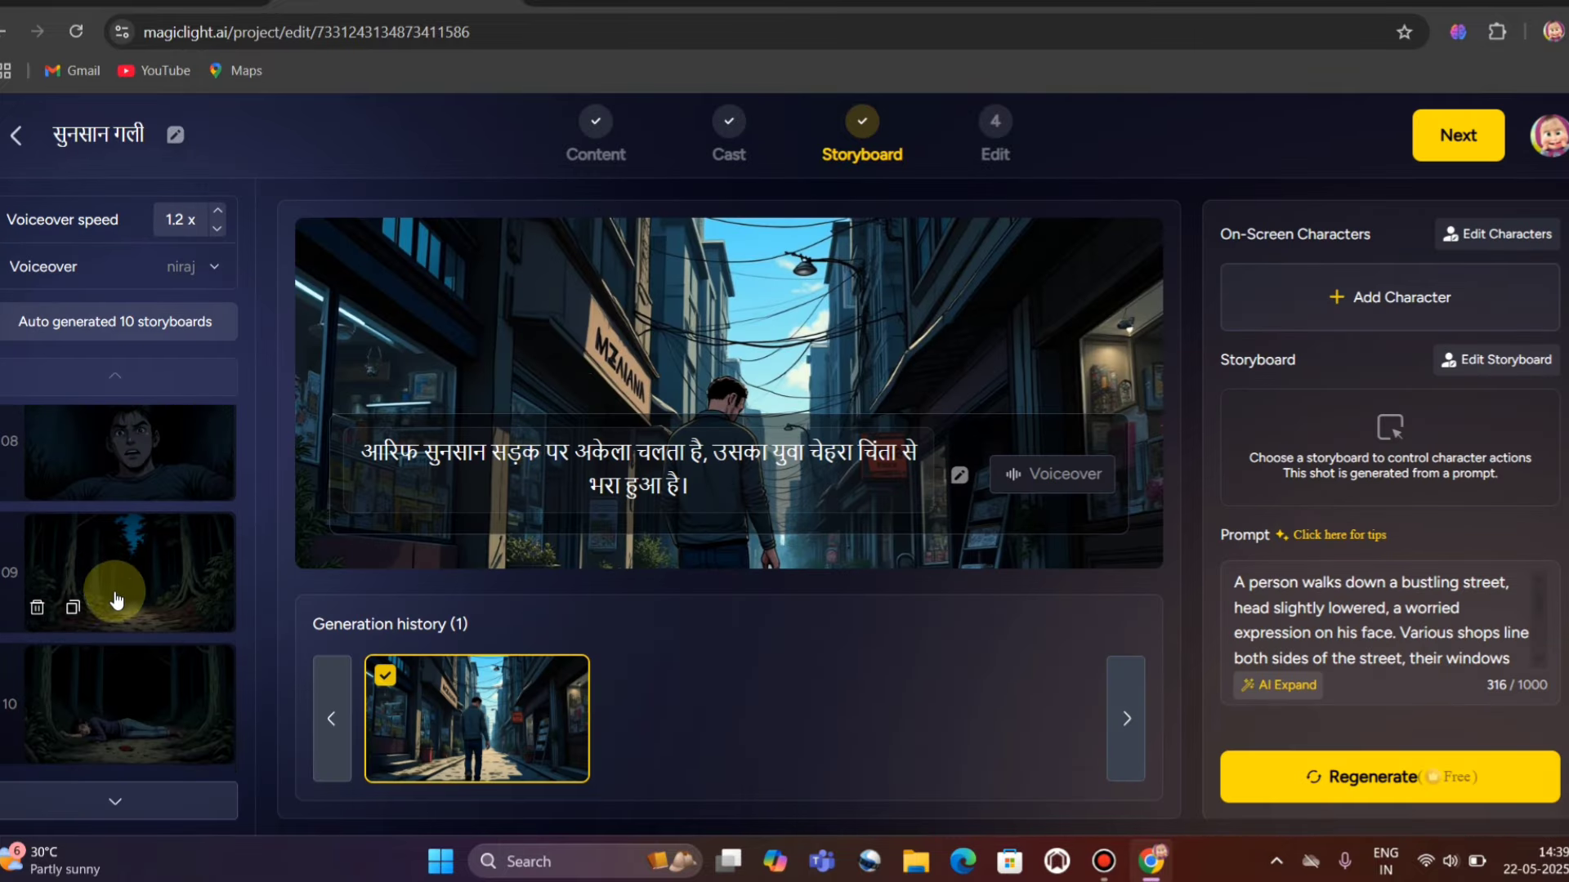
scroll(116, 600, "up", 7)
left_click(129, 631)
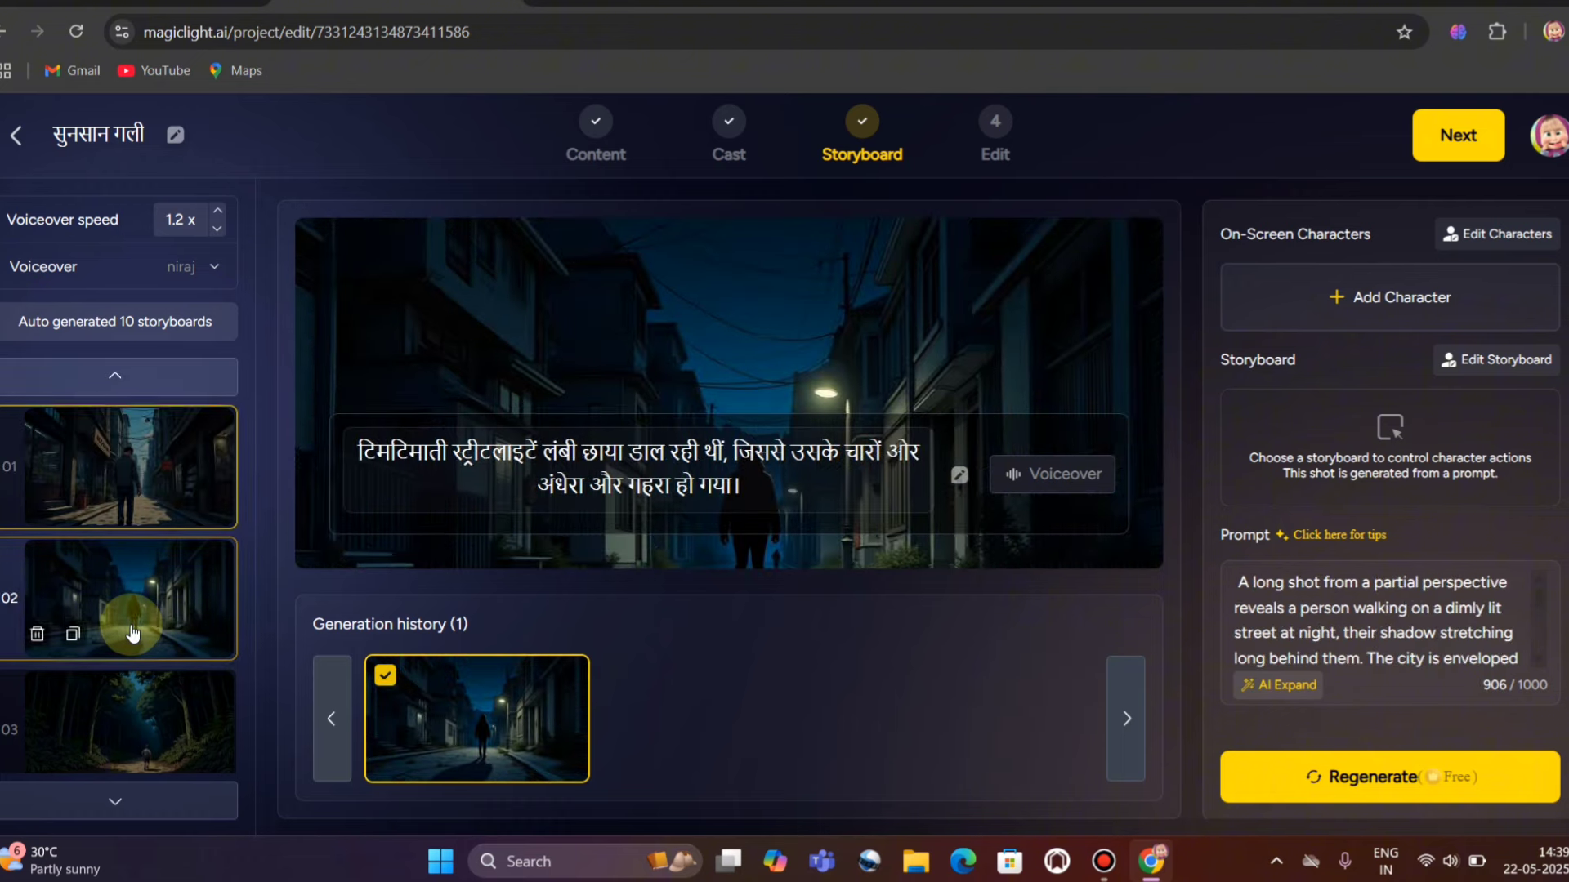
left_click(105, 720)
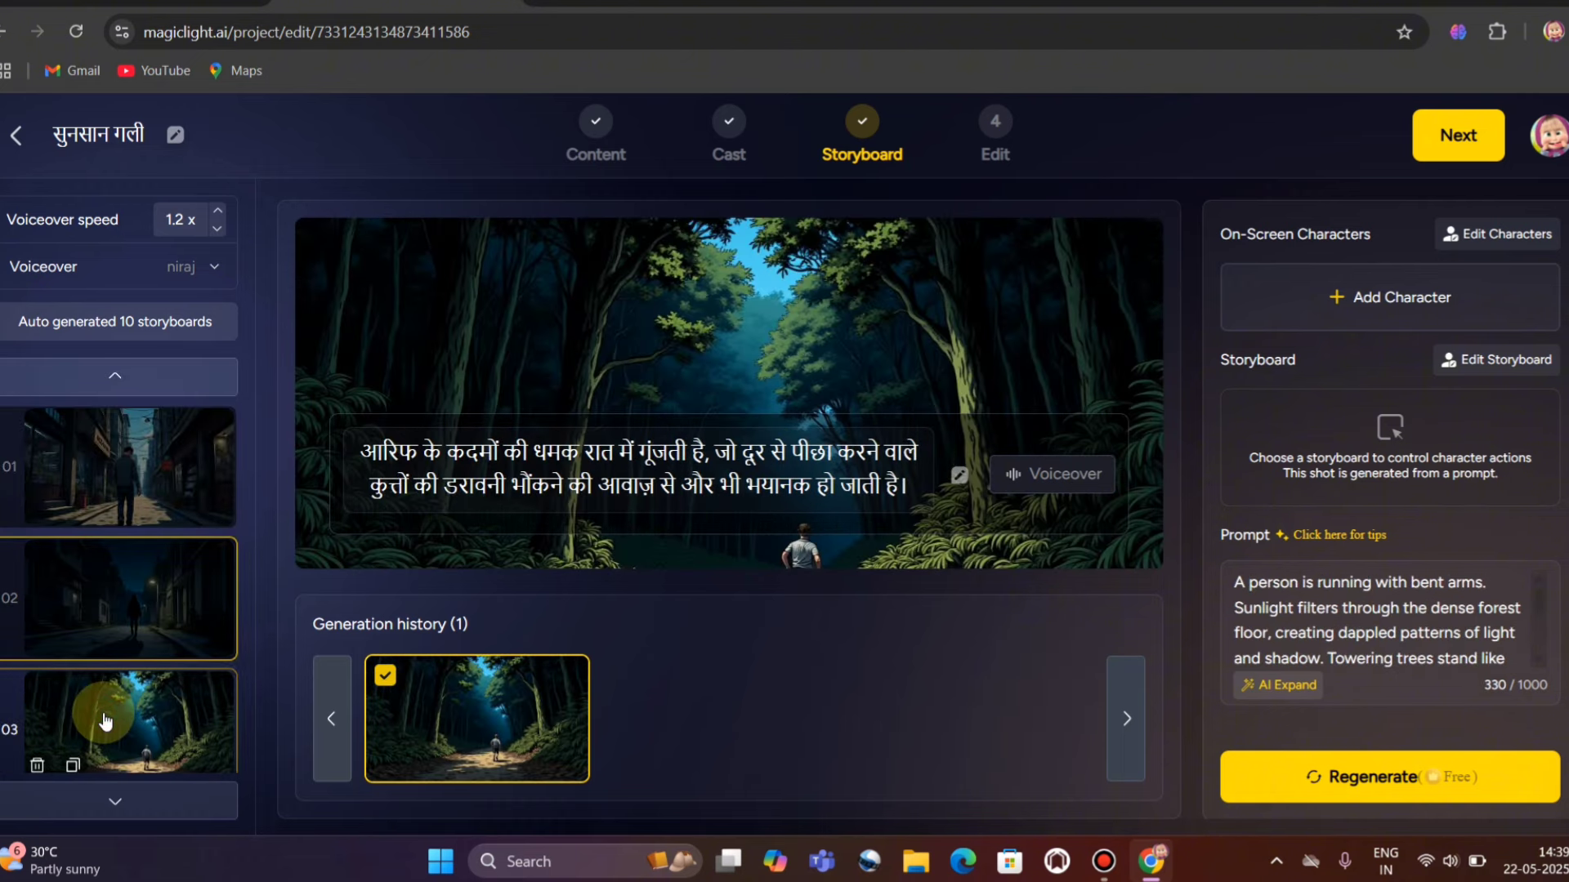
scroll(105, 718, "down", 2)
left_click(133, 685)
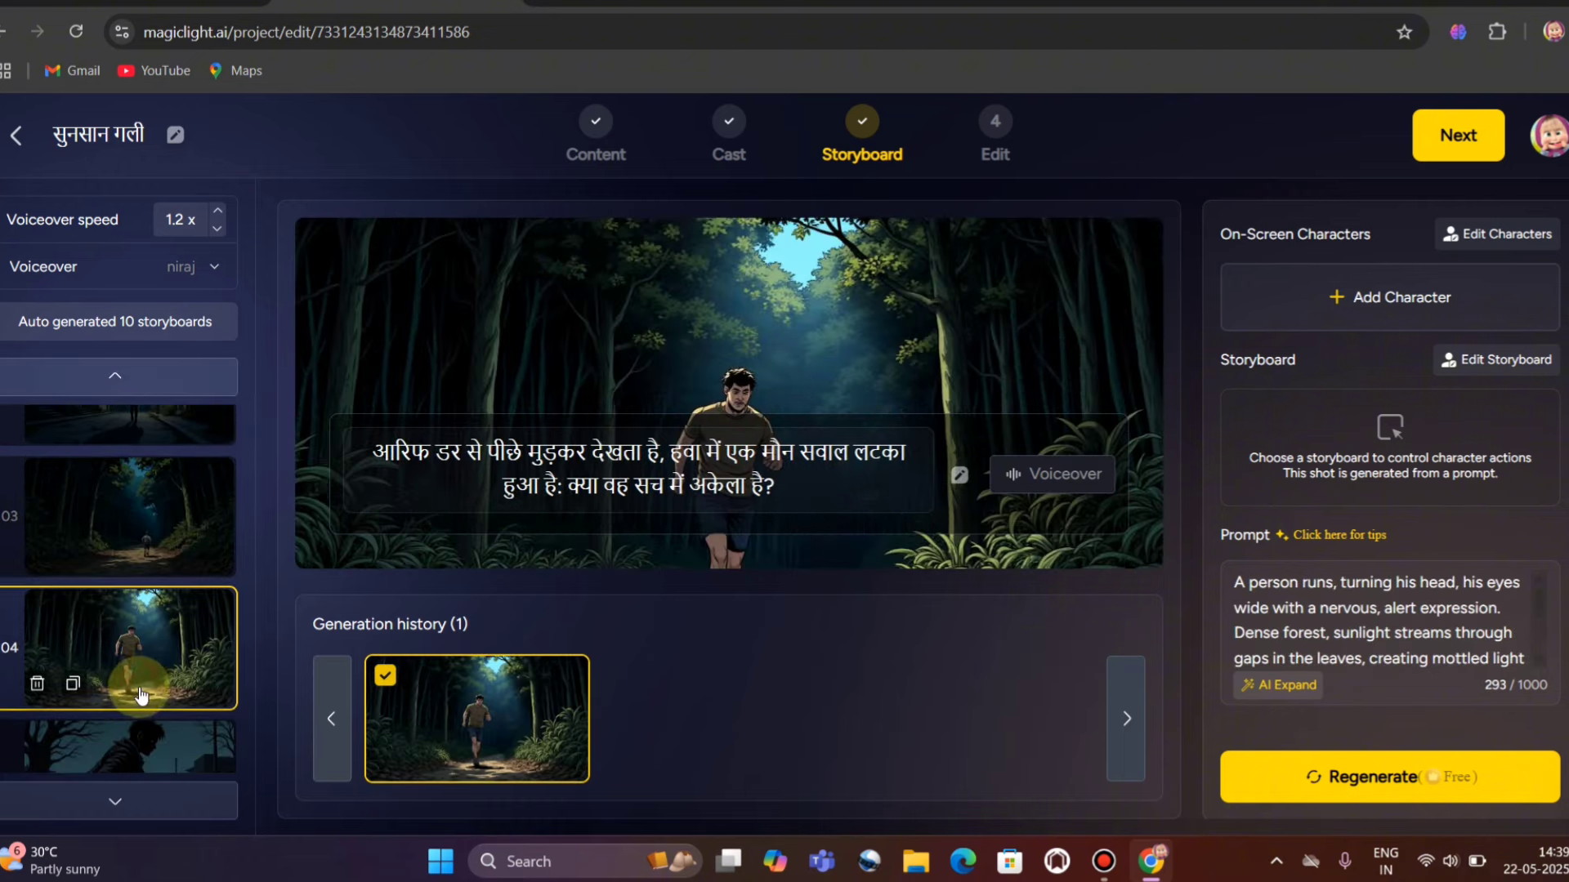
scroll(139, 694, "down", 2)
left_click(140, 595)
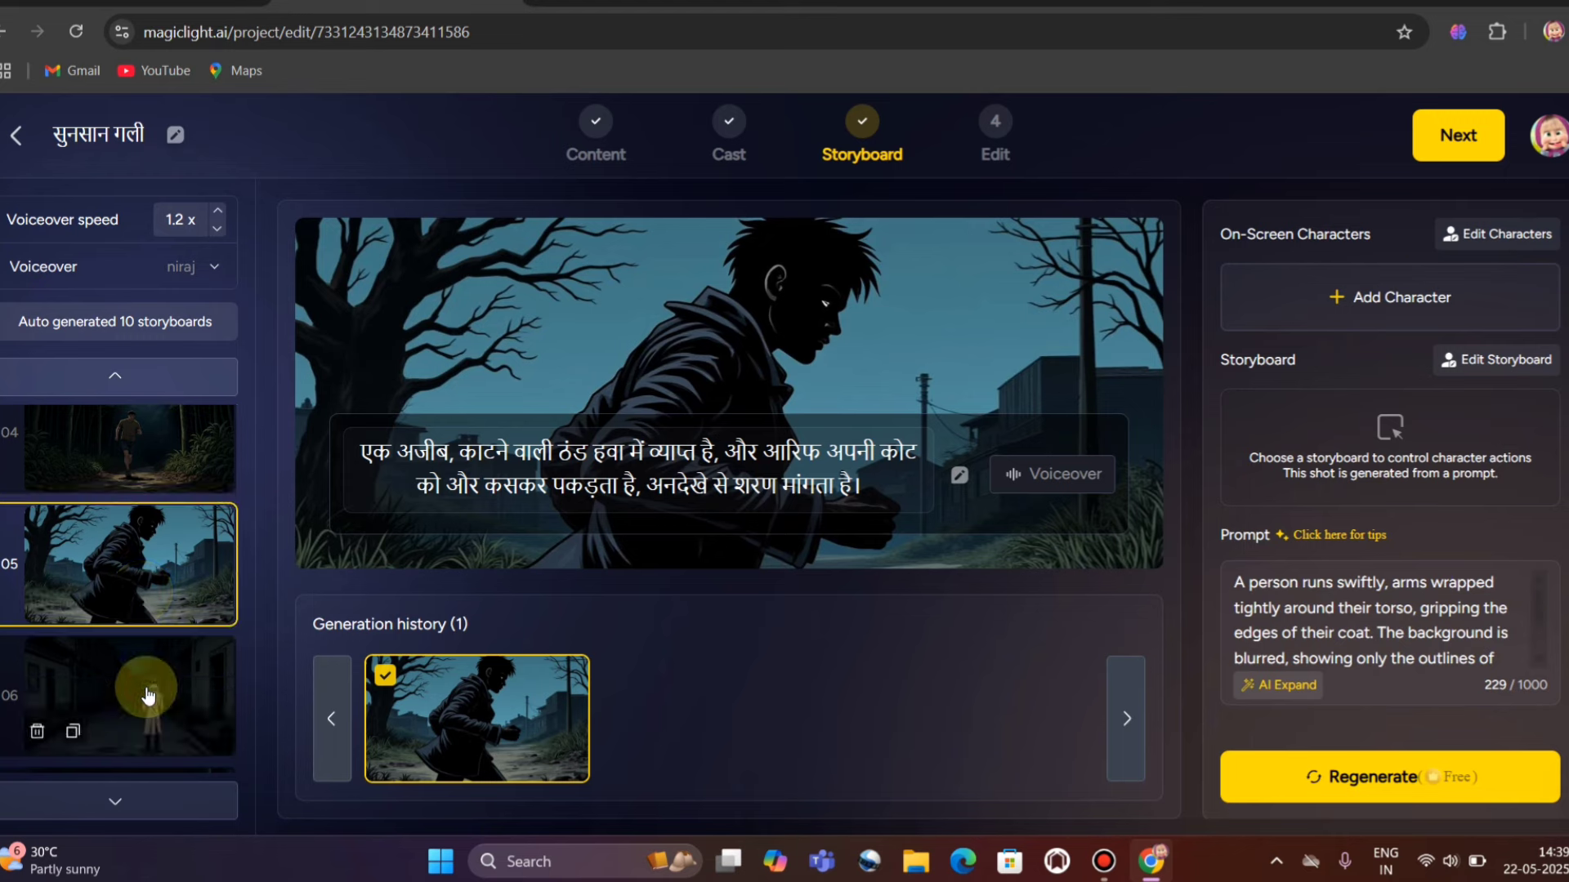
scroll(140, 686, "down", 2)
left_click(137, 527)
left_click(153, 654)
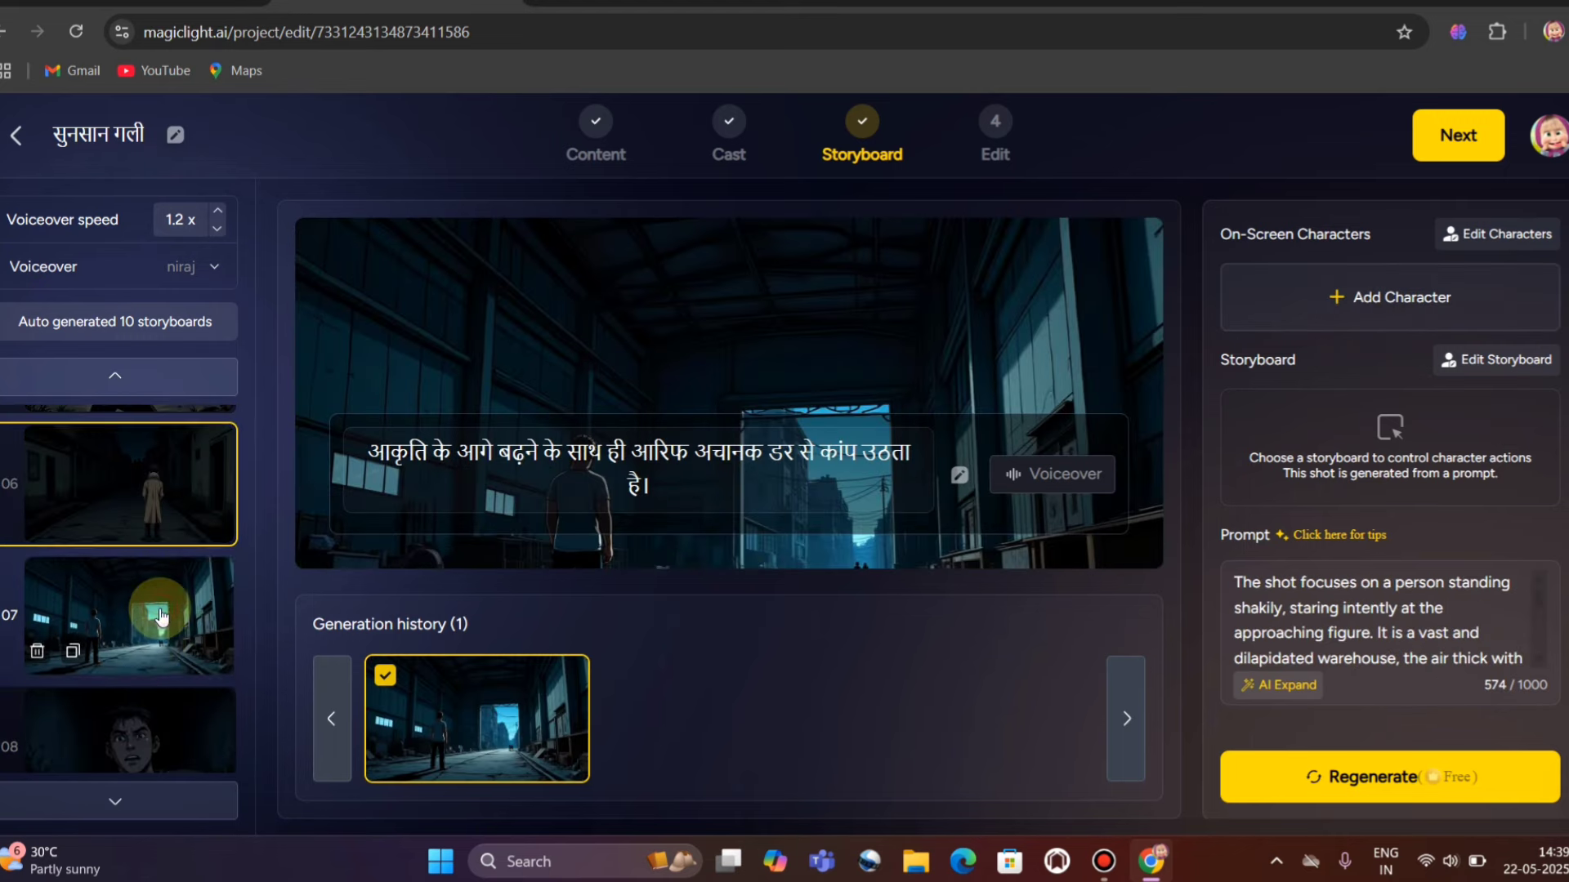
scroll(149, 645, "up", 4)
left_click(148, 641)
scroll(150, 639, "up", 2)
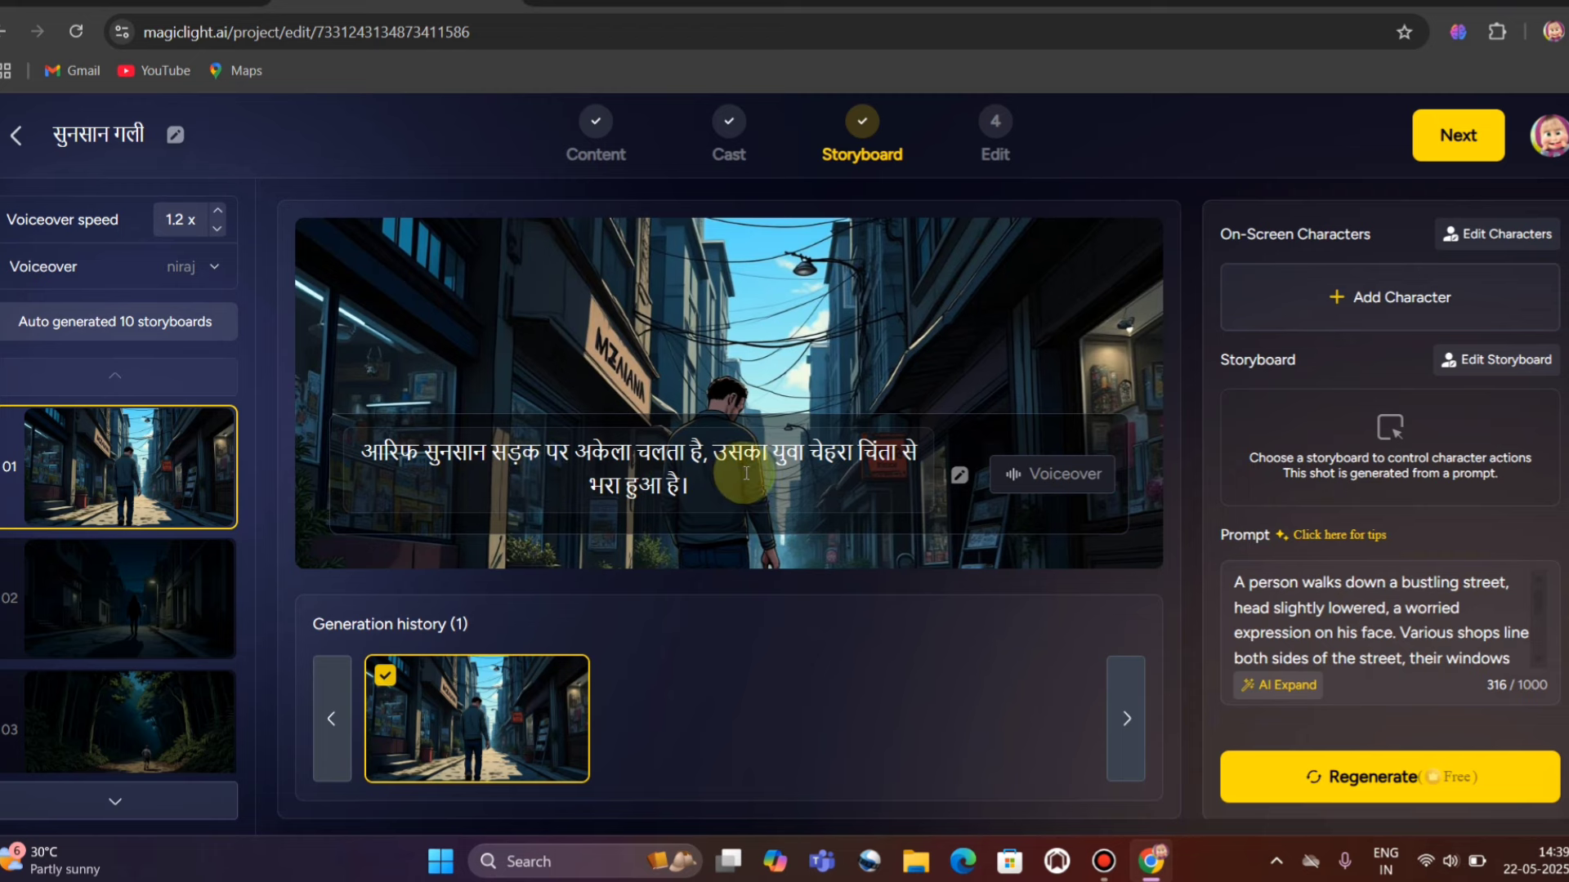
Animate the first shot with Animate Pro, generated from the customized prompt "the boy is walking".
scroll(1435, 700, "down", 2)
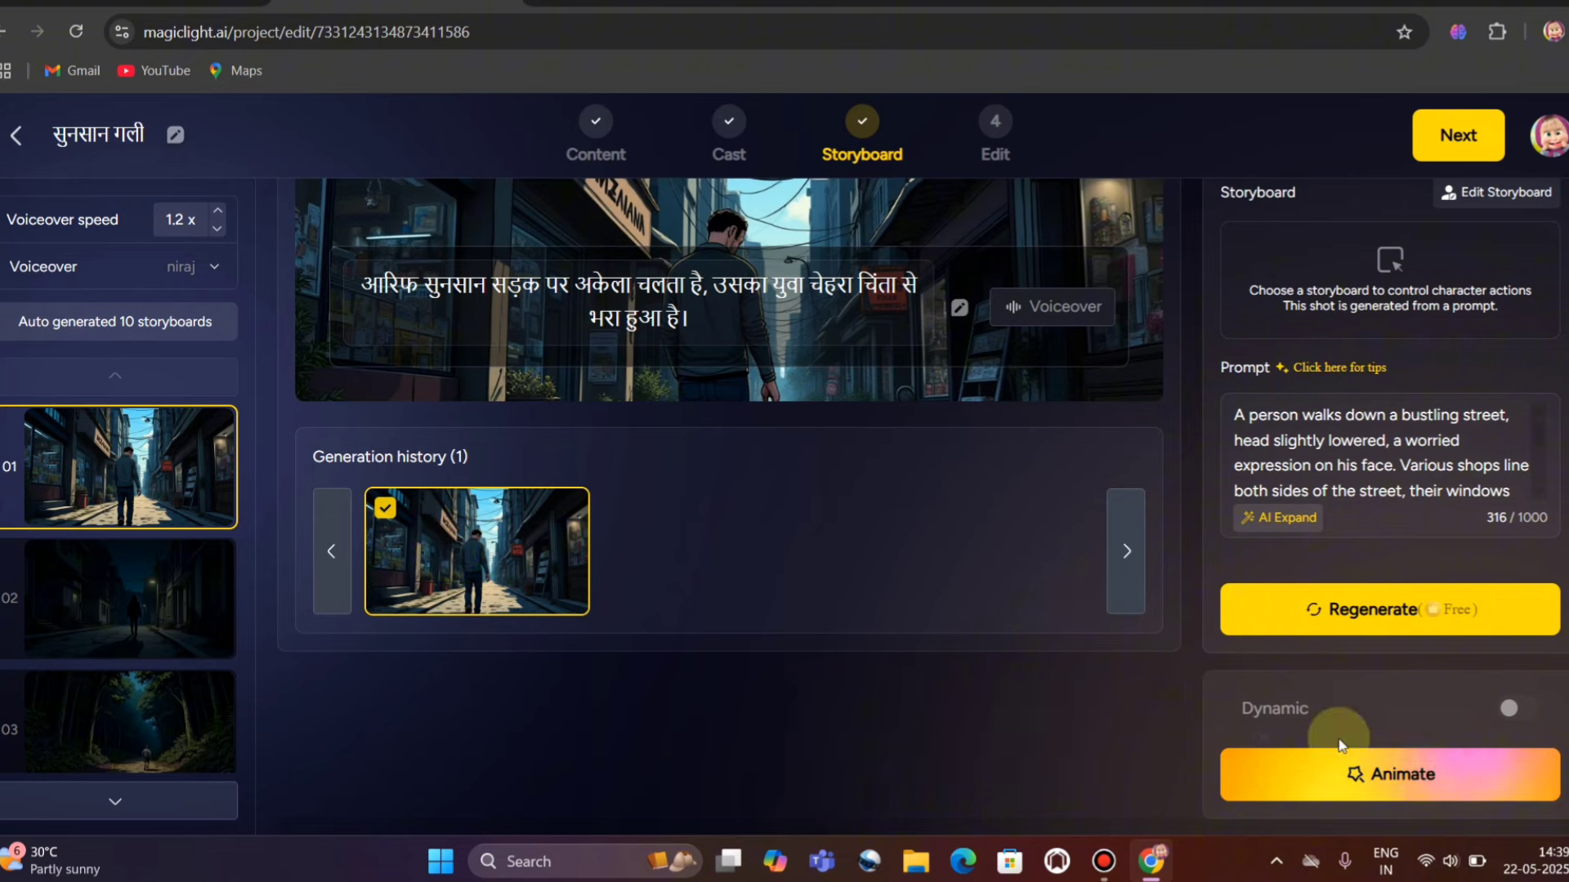
left_click(1402, 777)
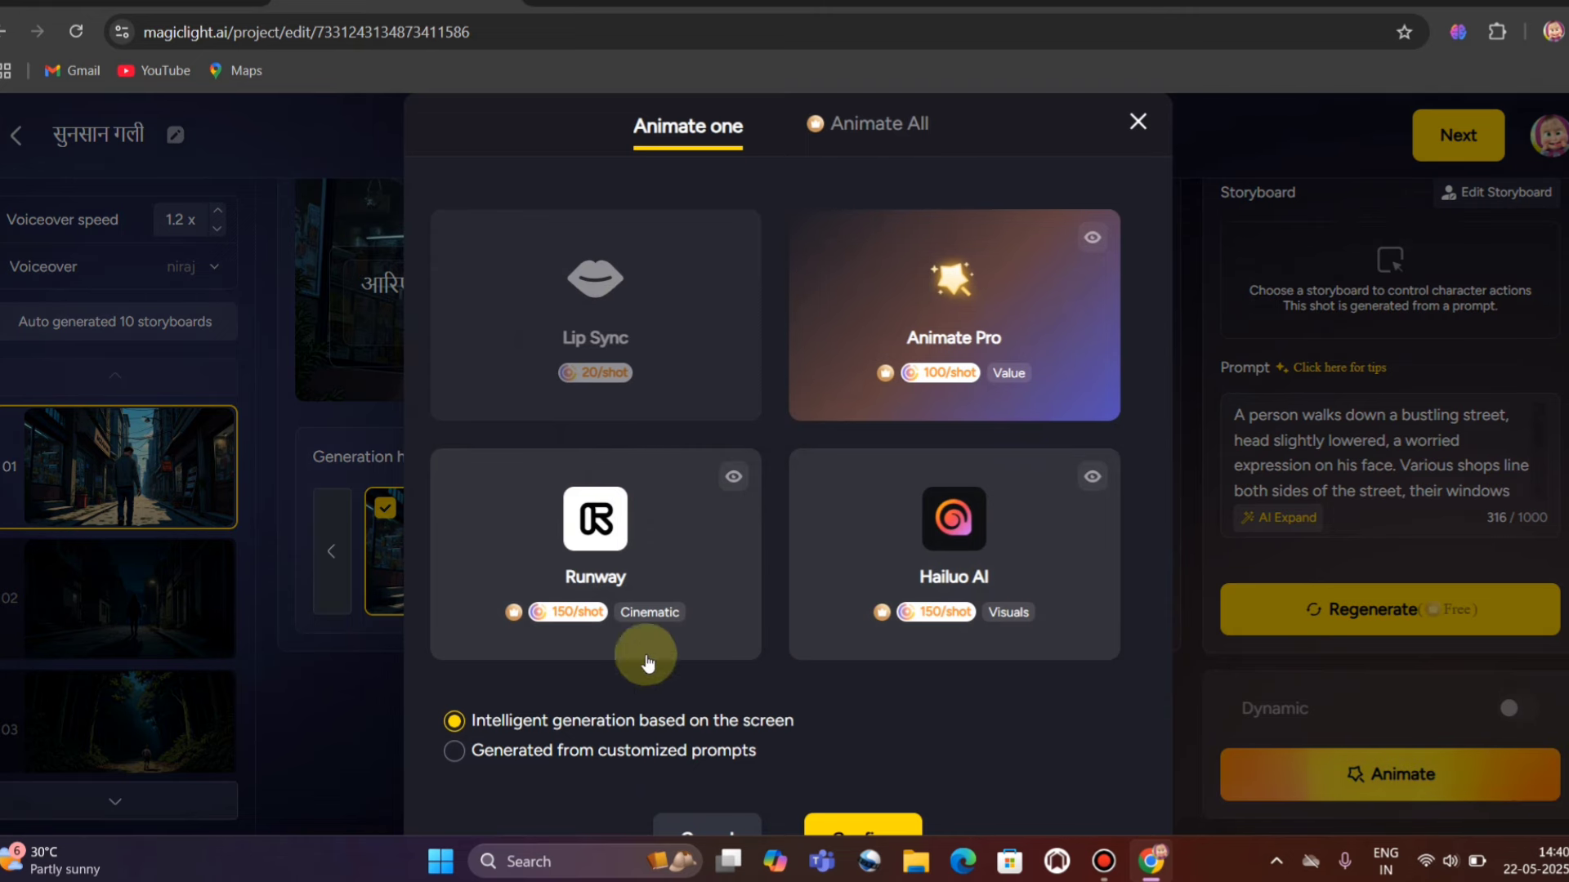
left_click(455, 752)
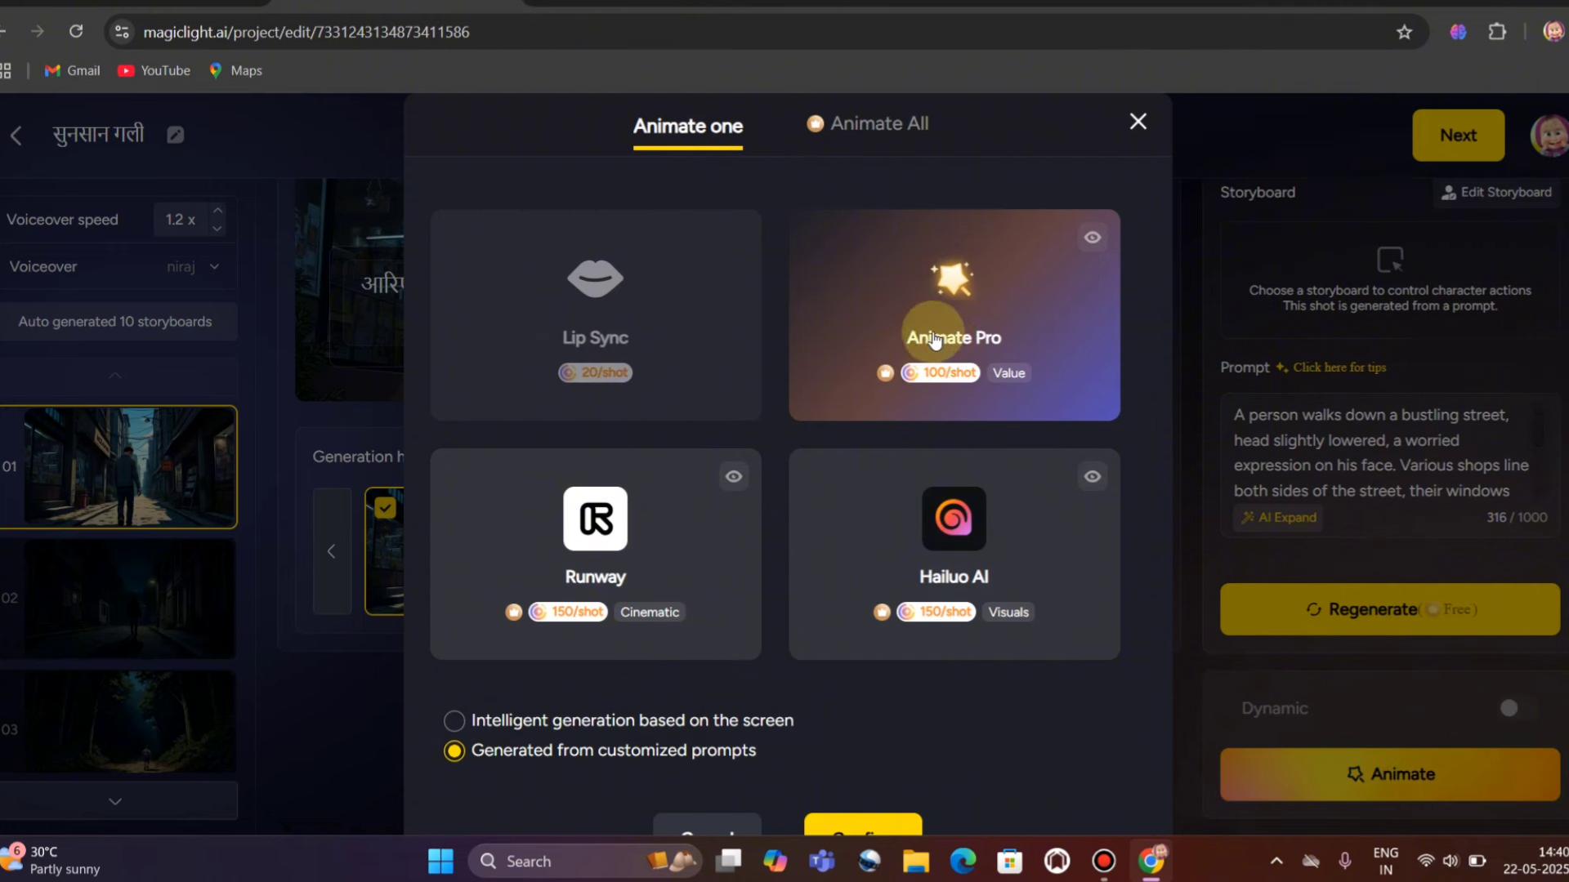
left_click(936, 340)
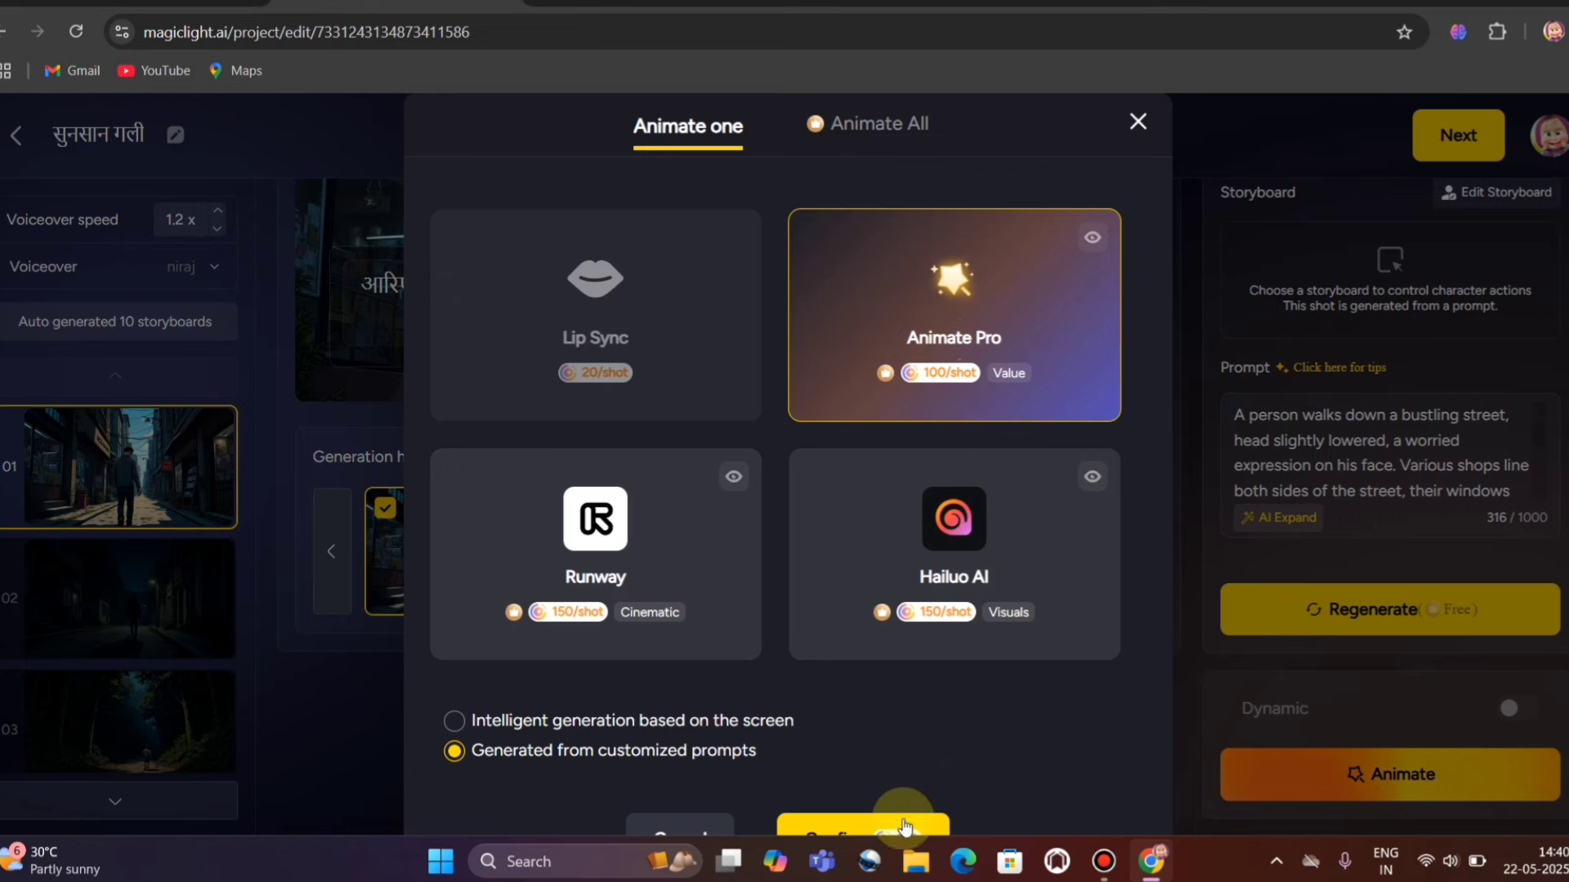
scroll(904, 827, "down", 1)
left_click(855, 790)
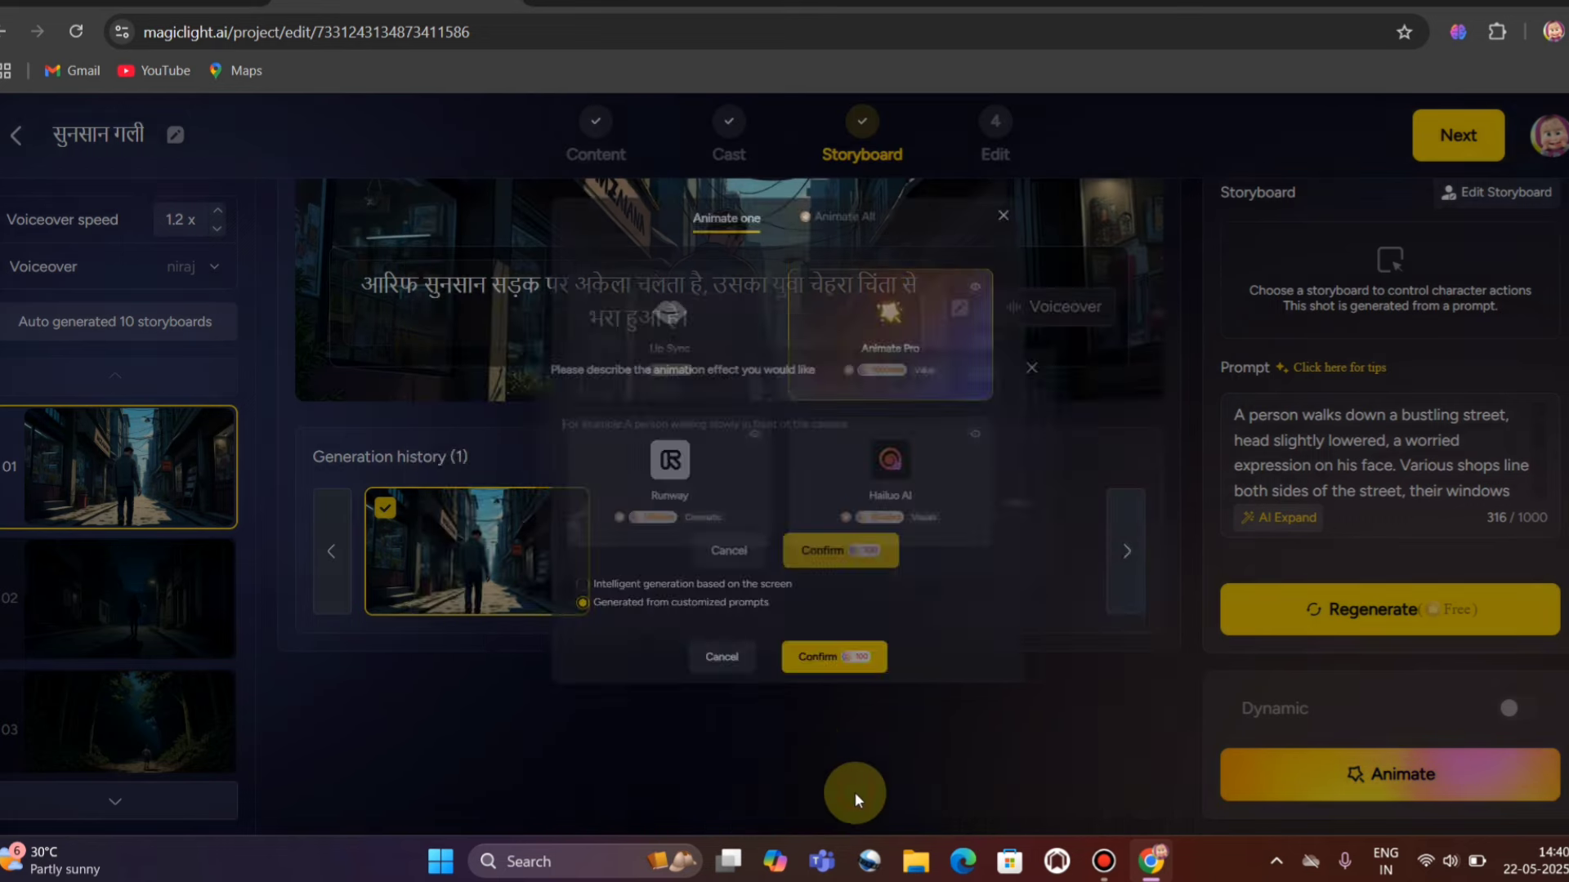
left_click(498, 410)
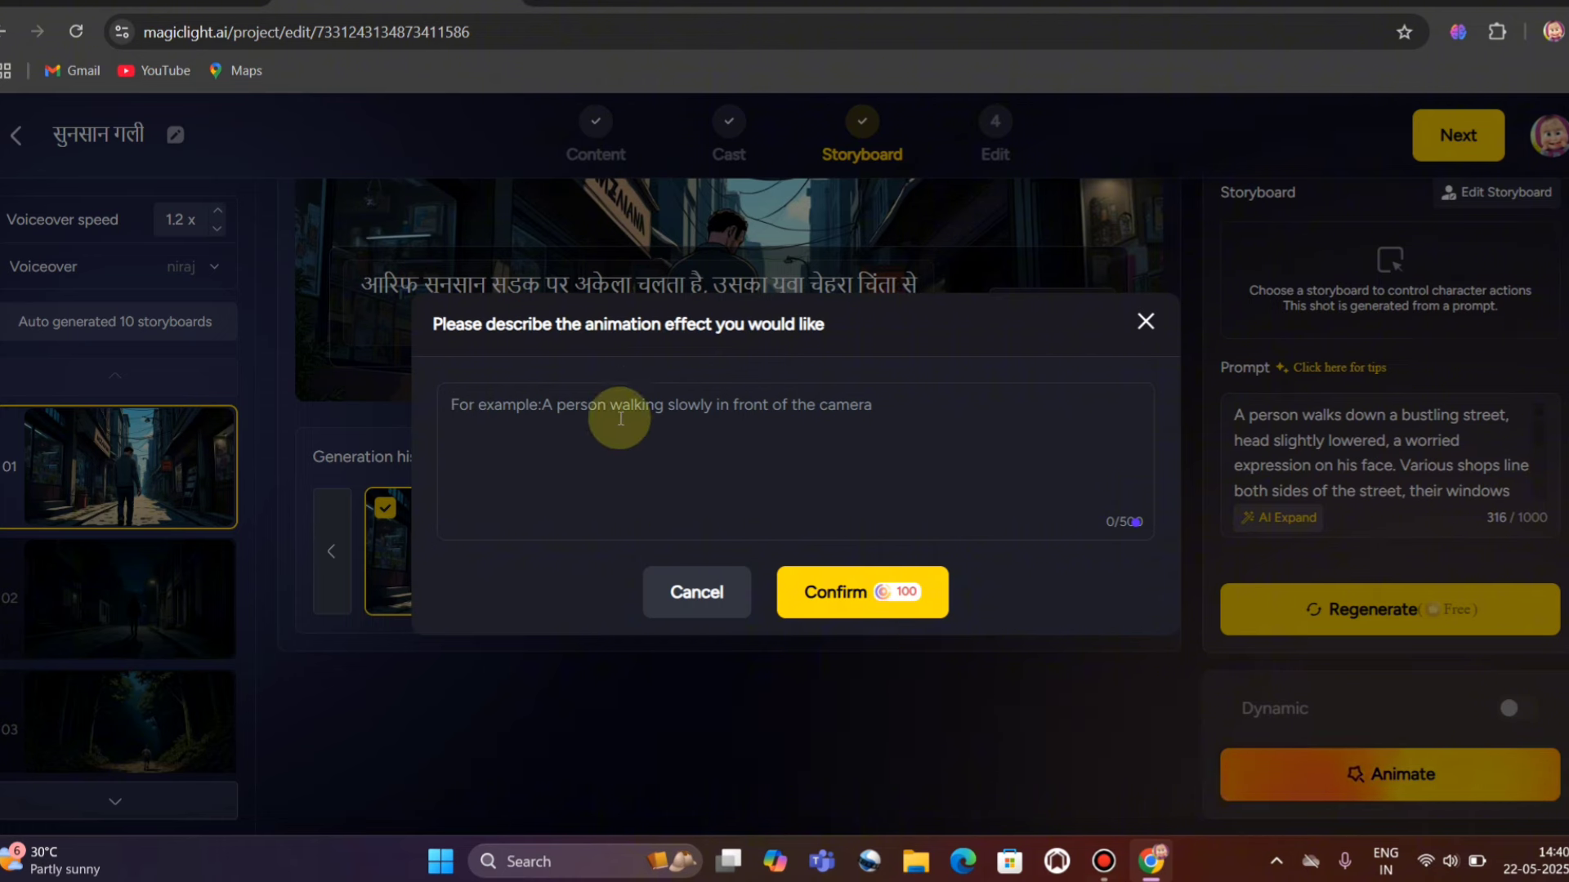
type("the boy is walking")
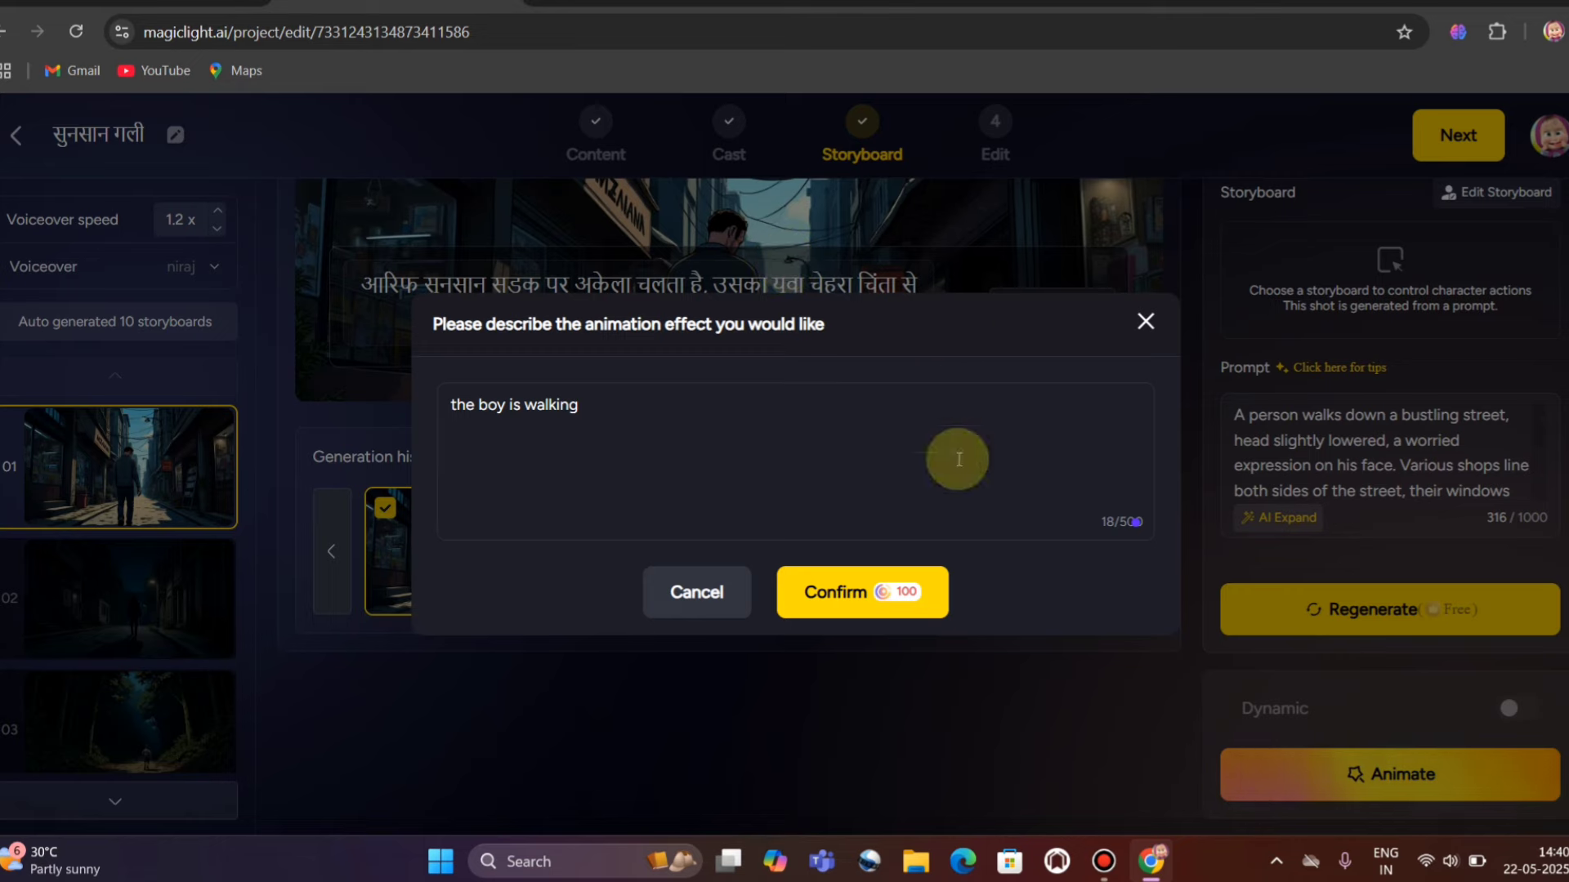
left_click(852, 598)
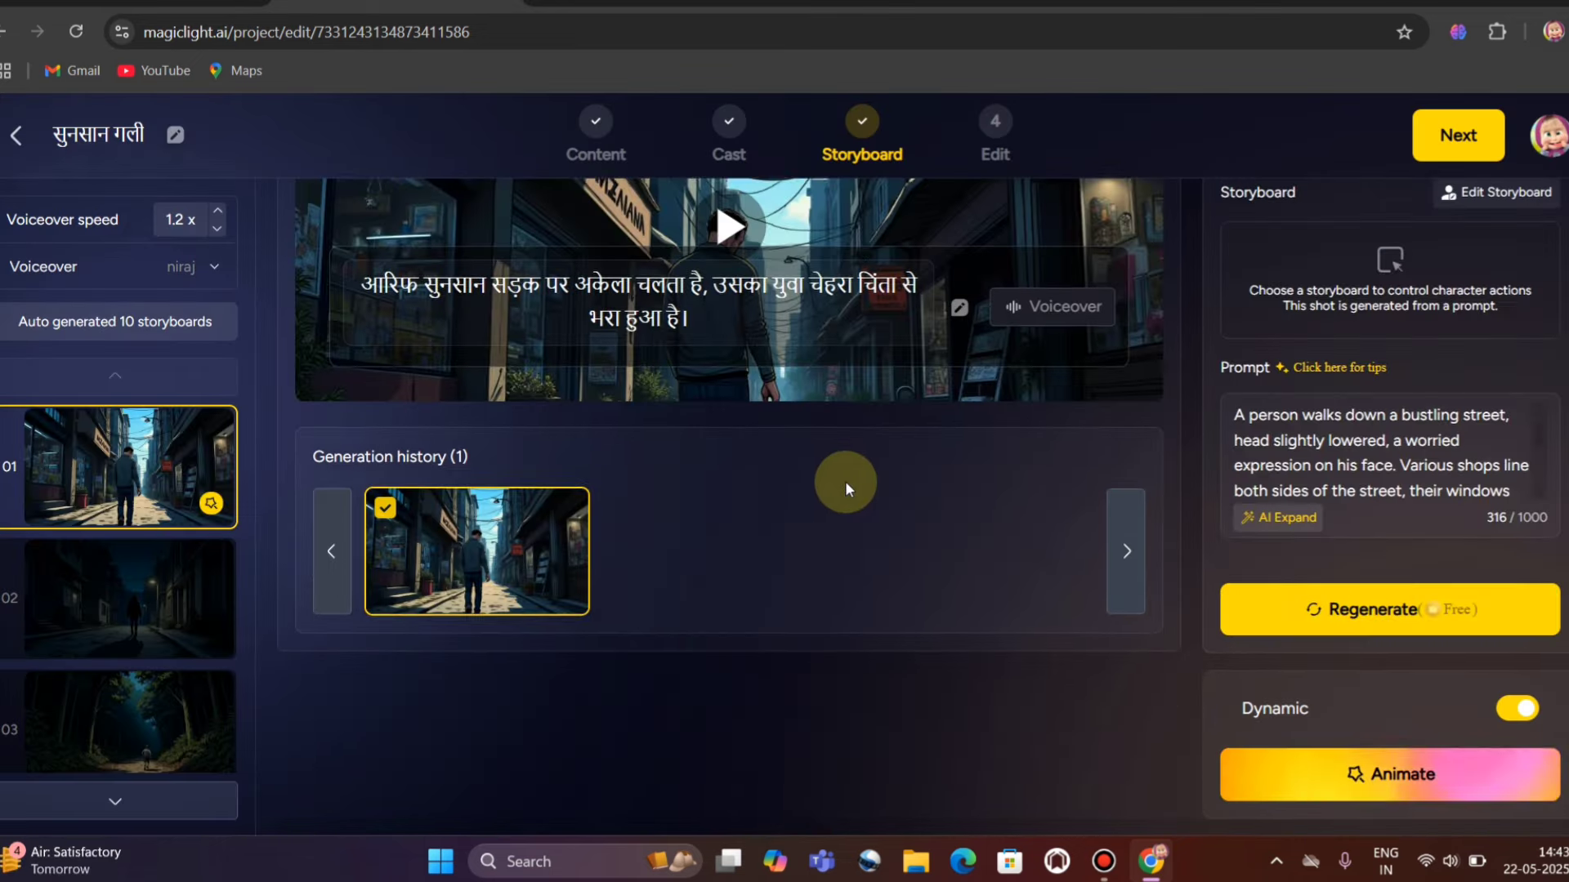
Play the first shot's animated clip to check its motion.
scroll(842, 482, "up", 2)
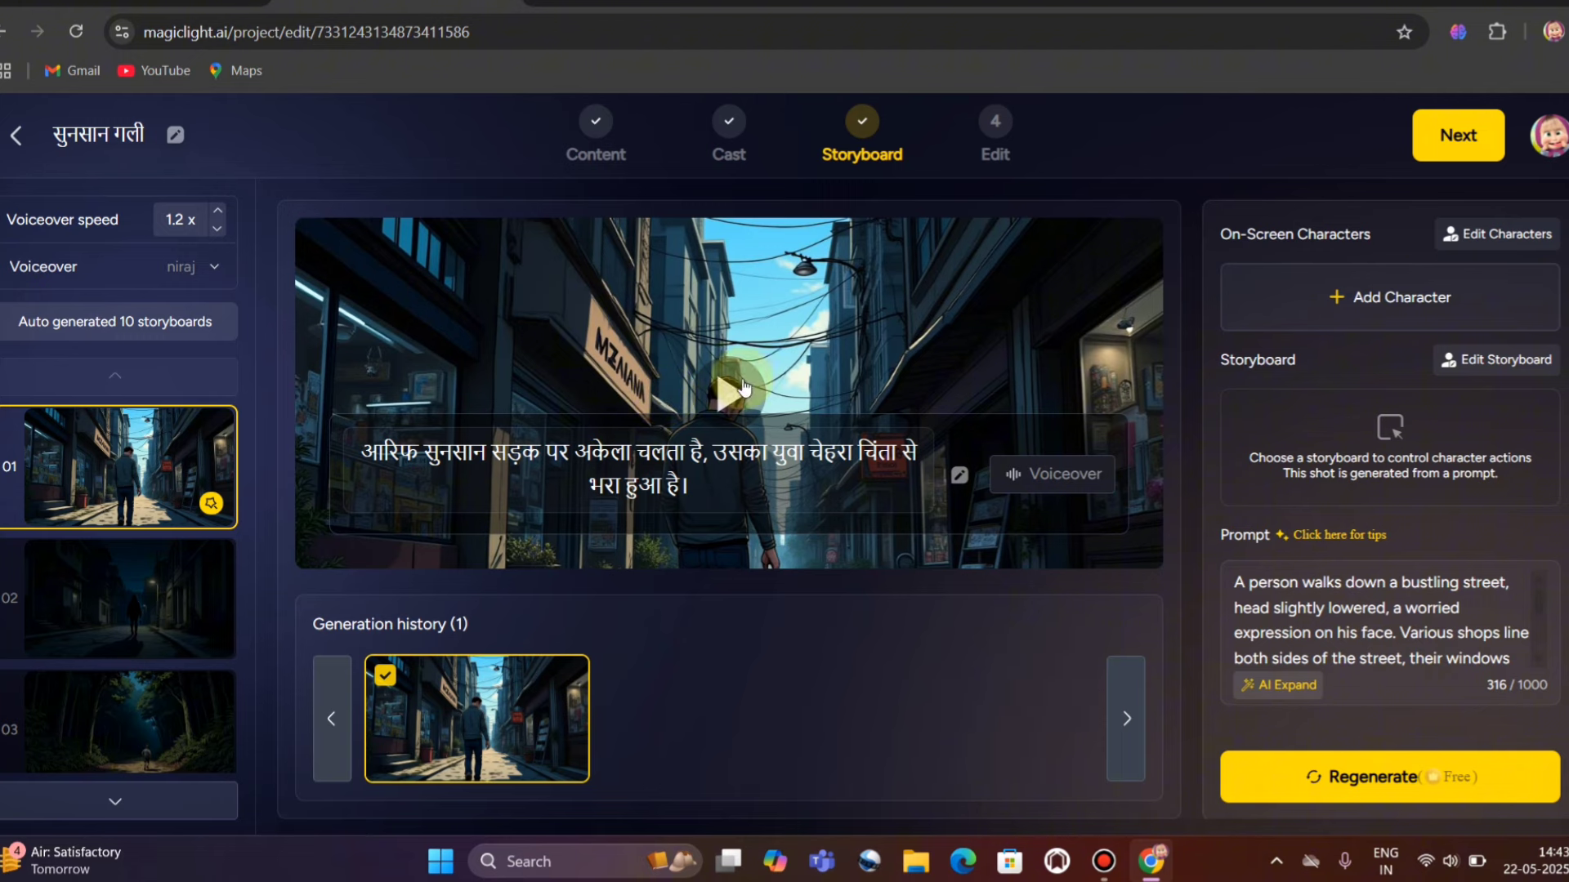
left_click(735, 392)
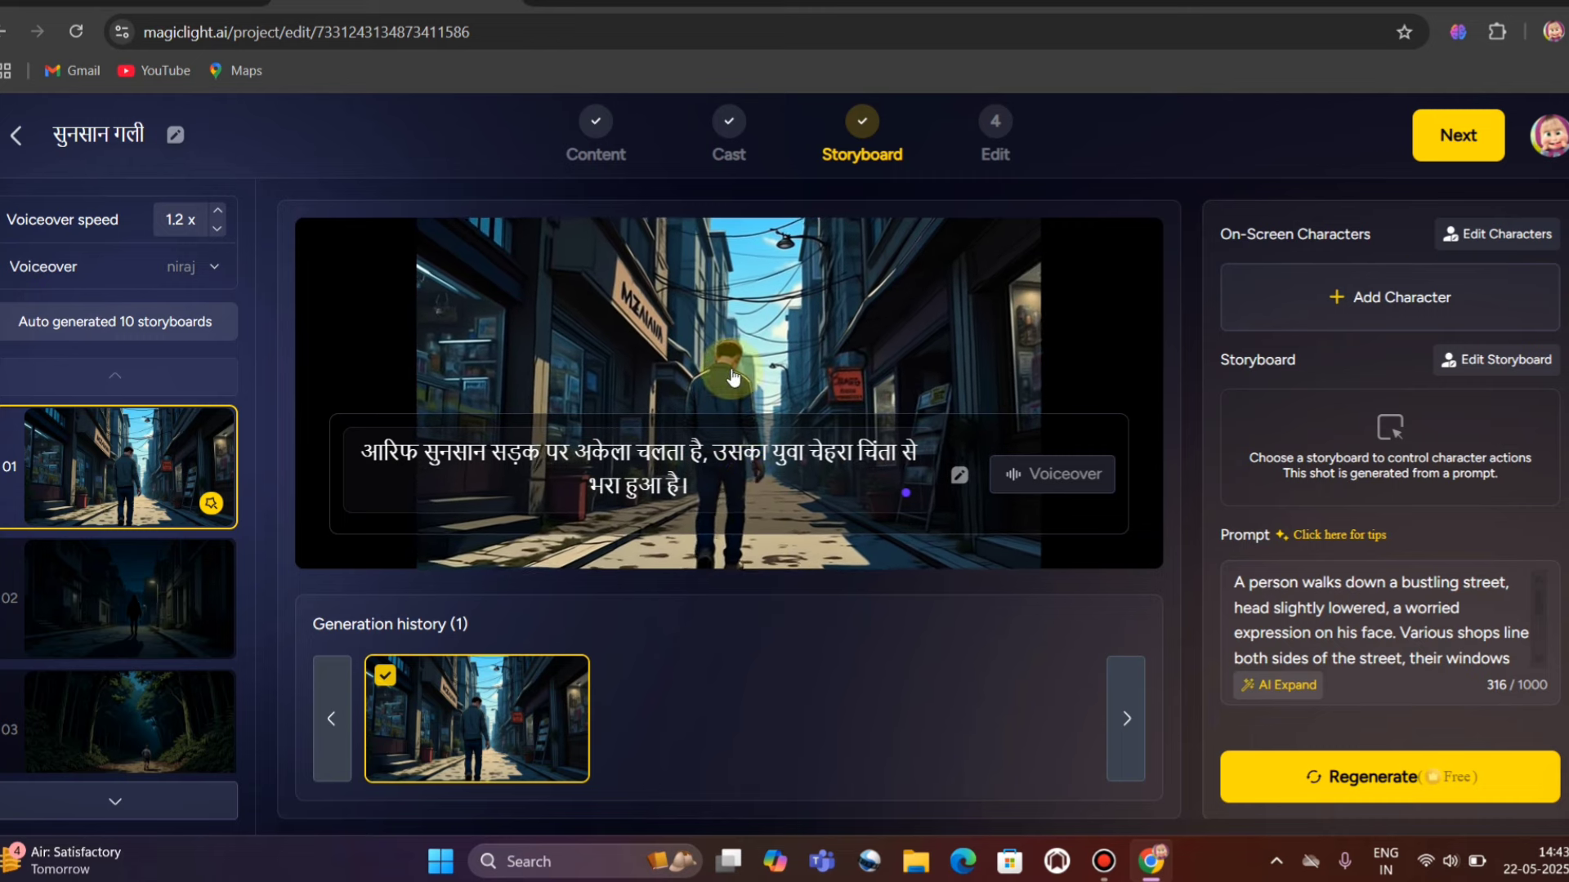
mouse_move(773, 570)
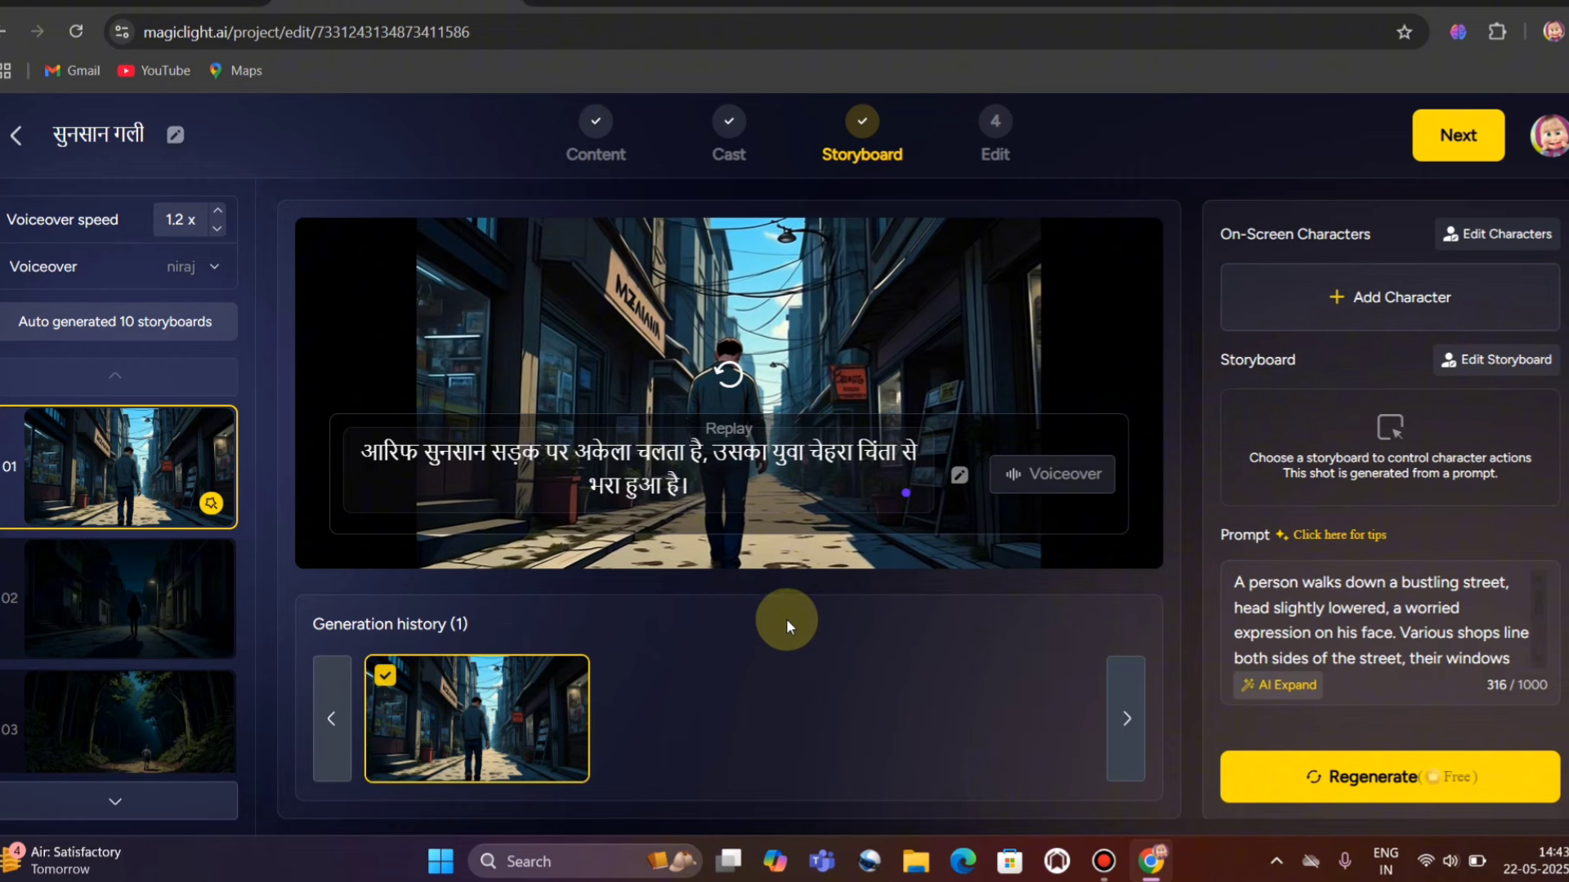
Animate the second shot with Animate Pro, generated from a customized prompt describing the animation effect.
left_click(121, 586)
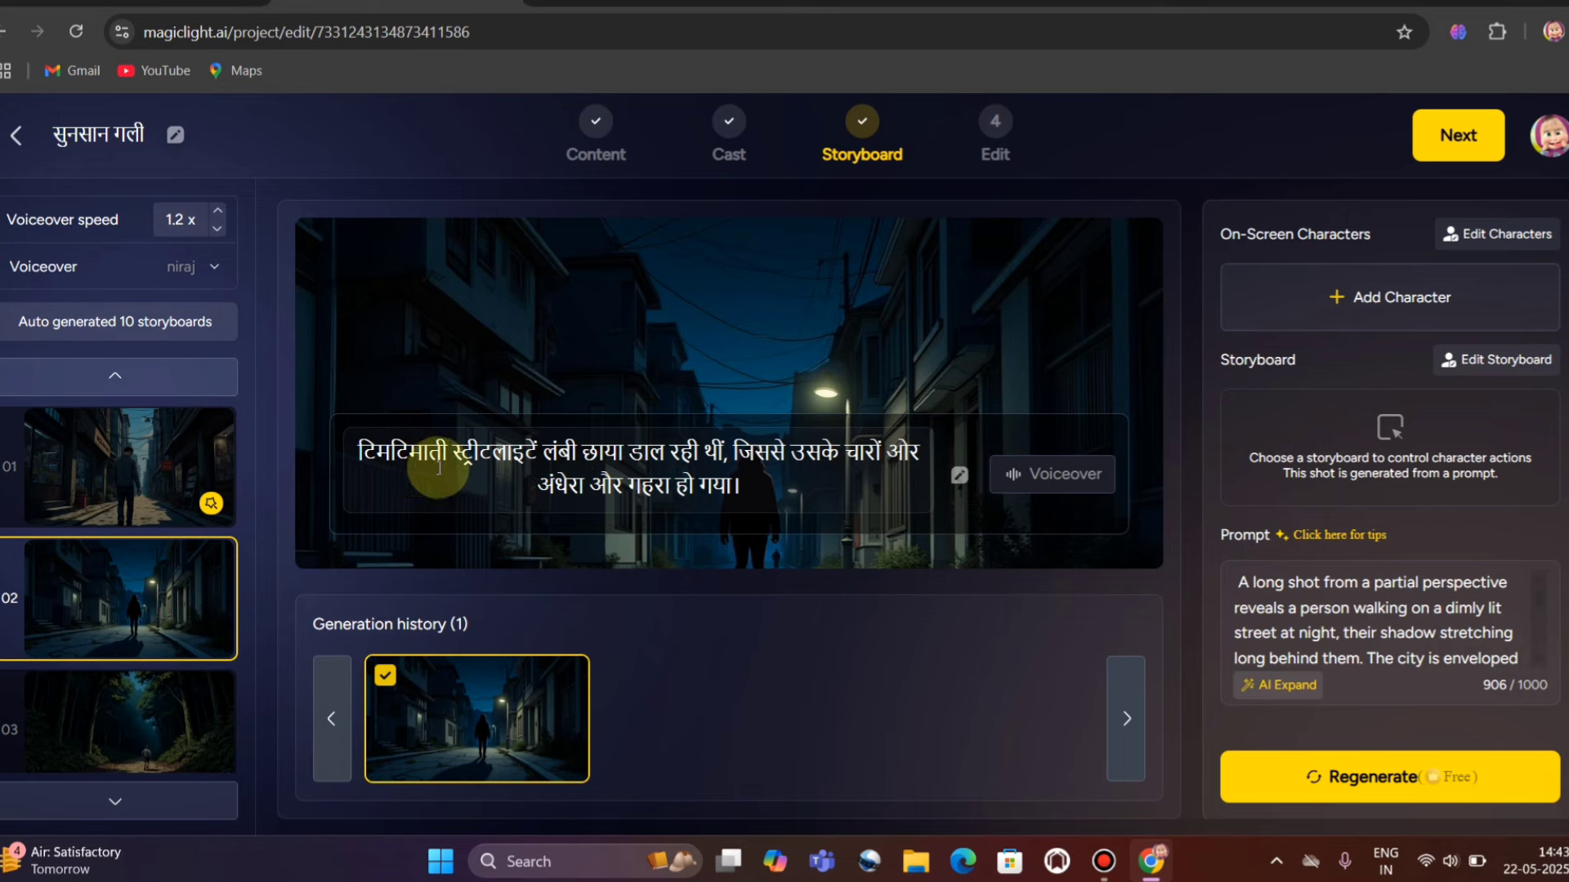
scroll(1421, 763, "down", 3)
left_click(1422, 774)
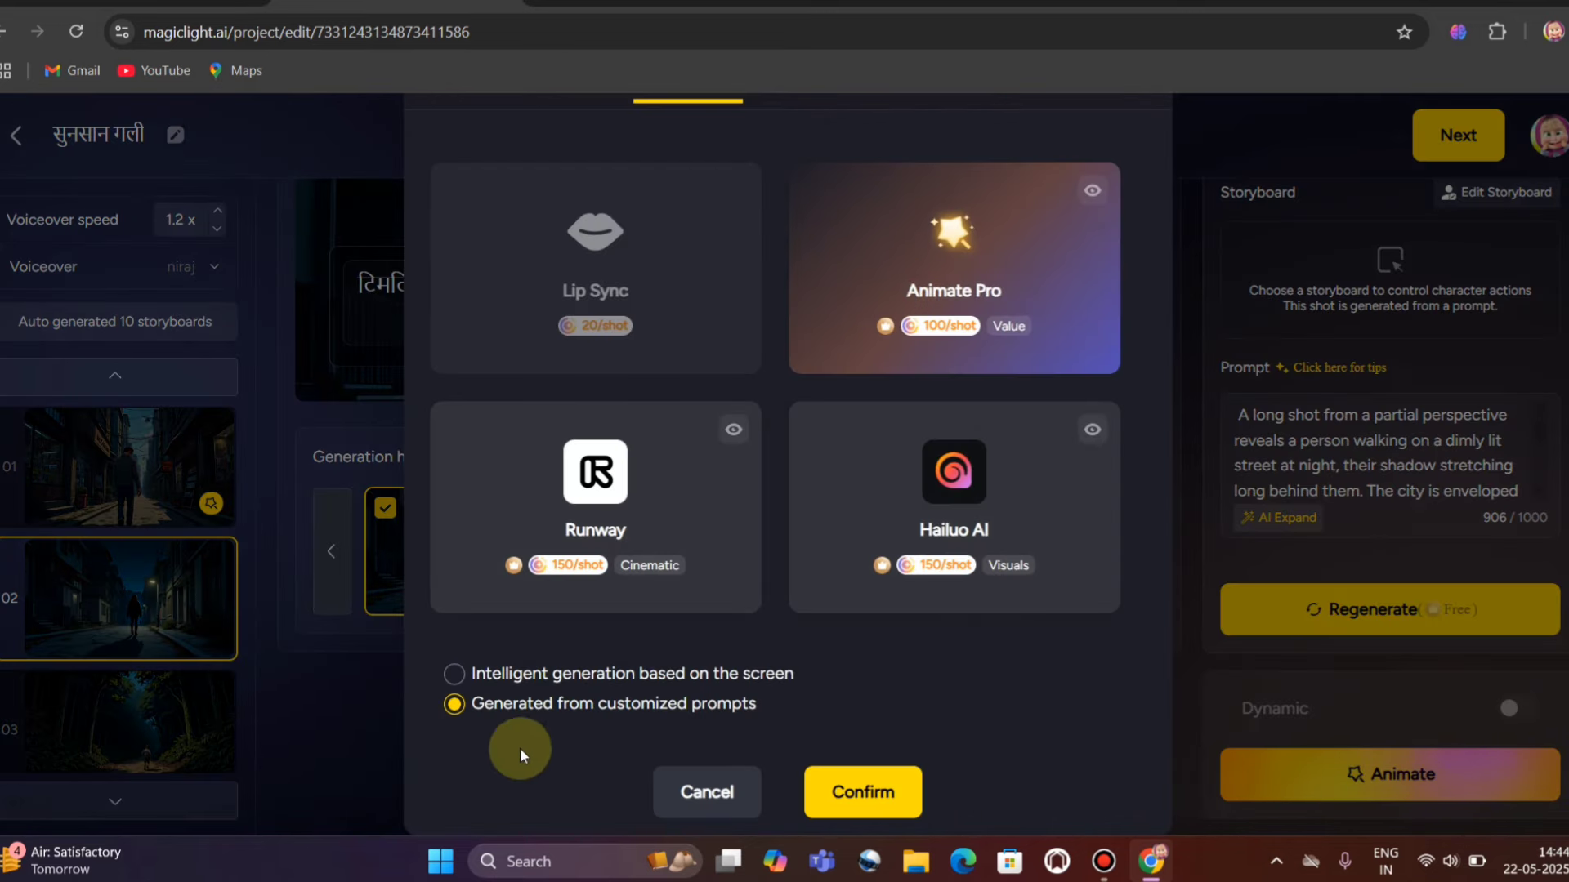
left_click(947, 282)
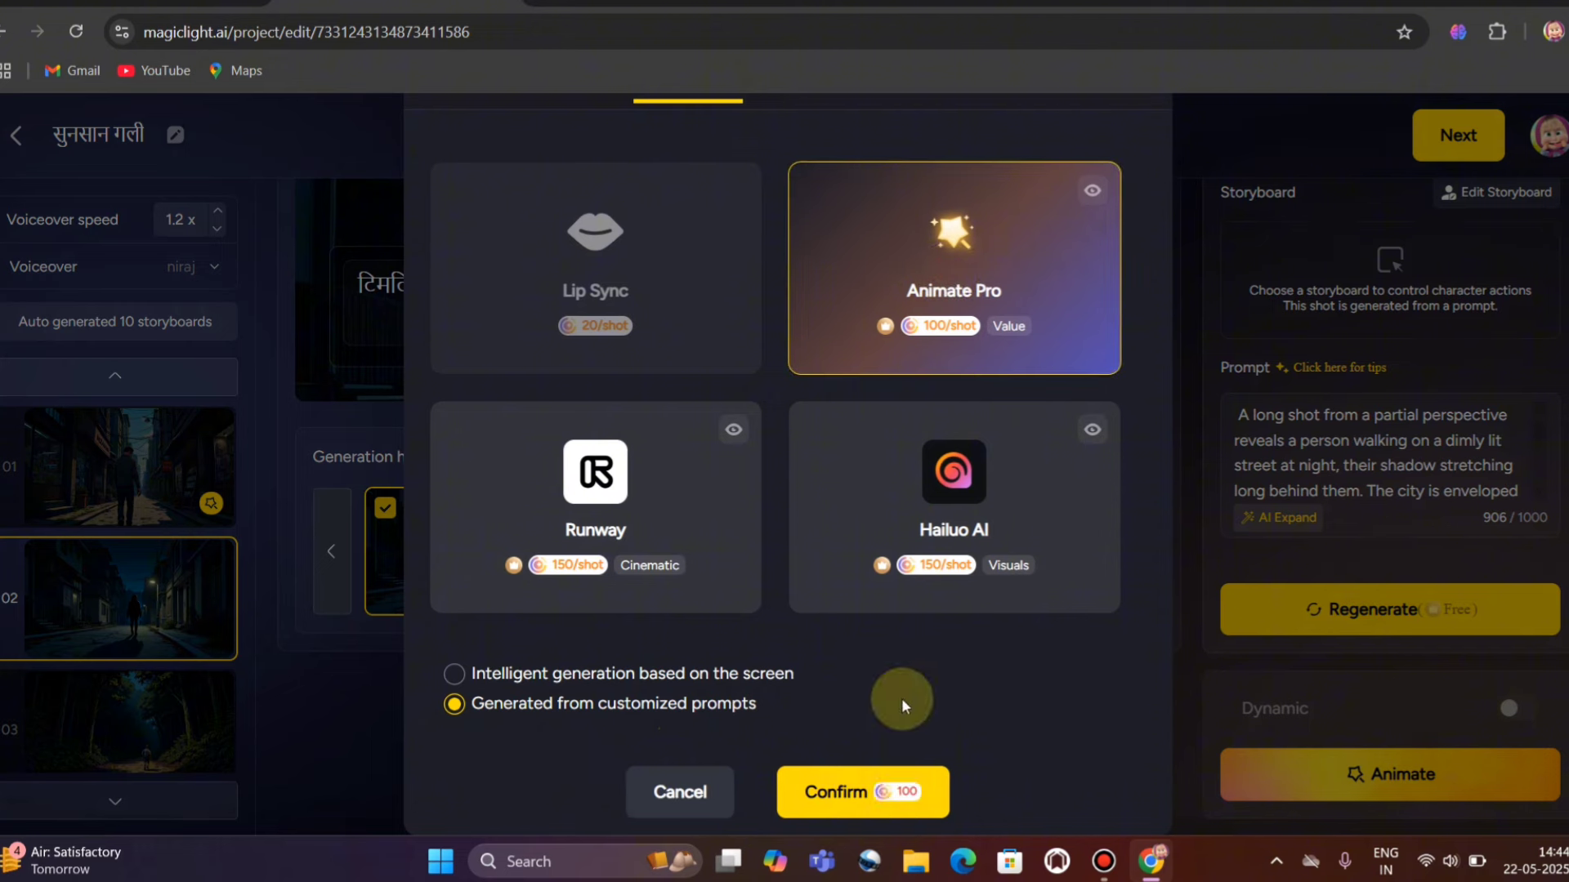
left_click(853, 794)
left_click(657, 411)
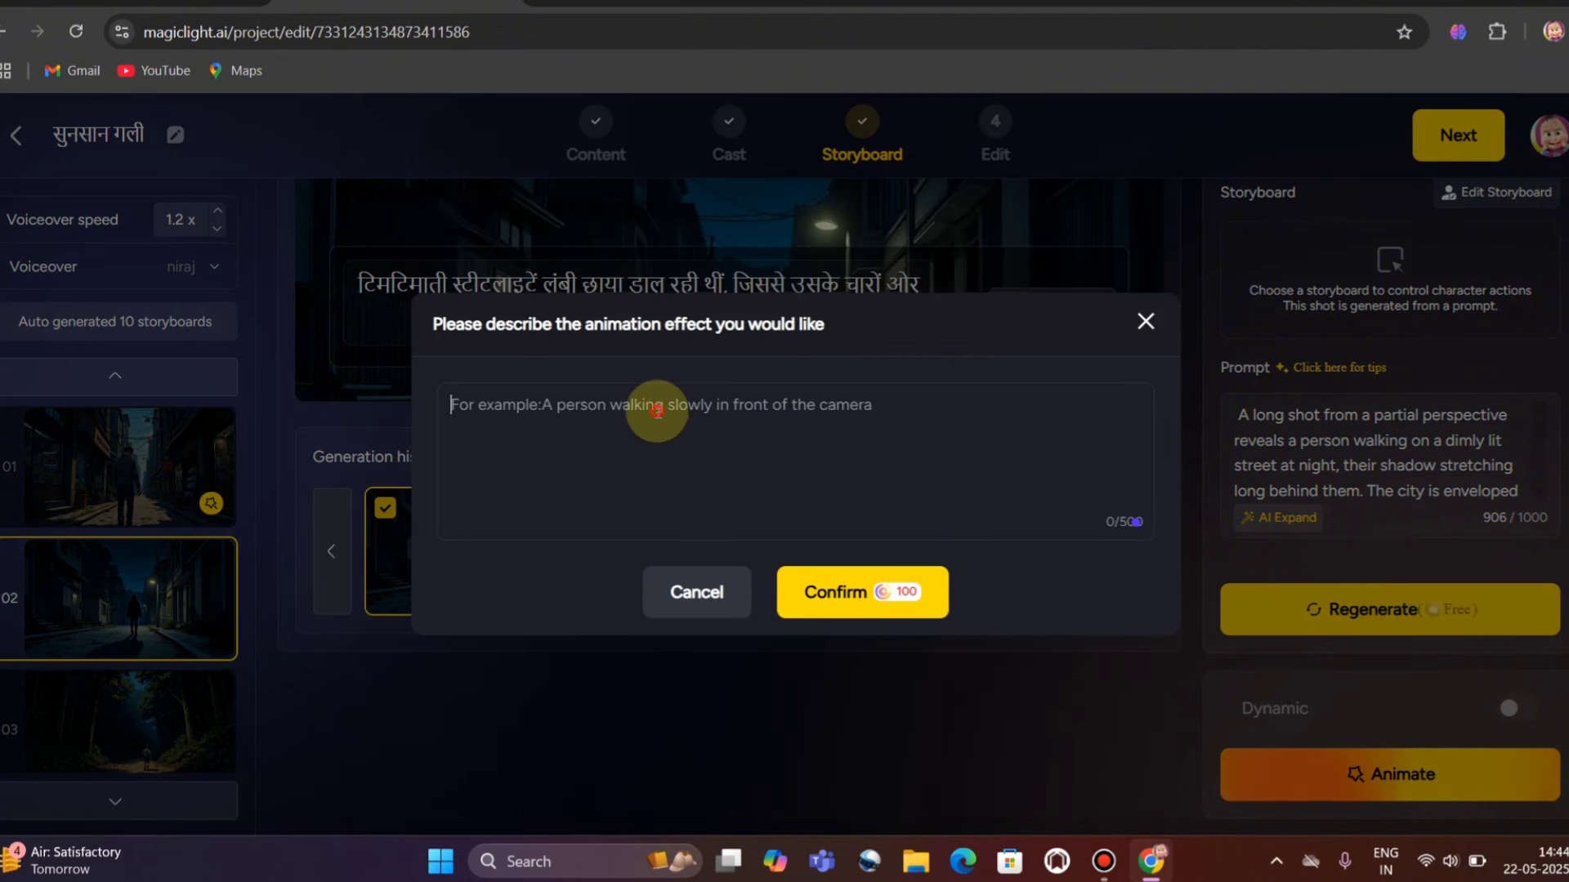
type("t")
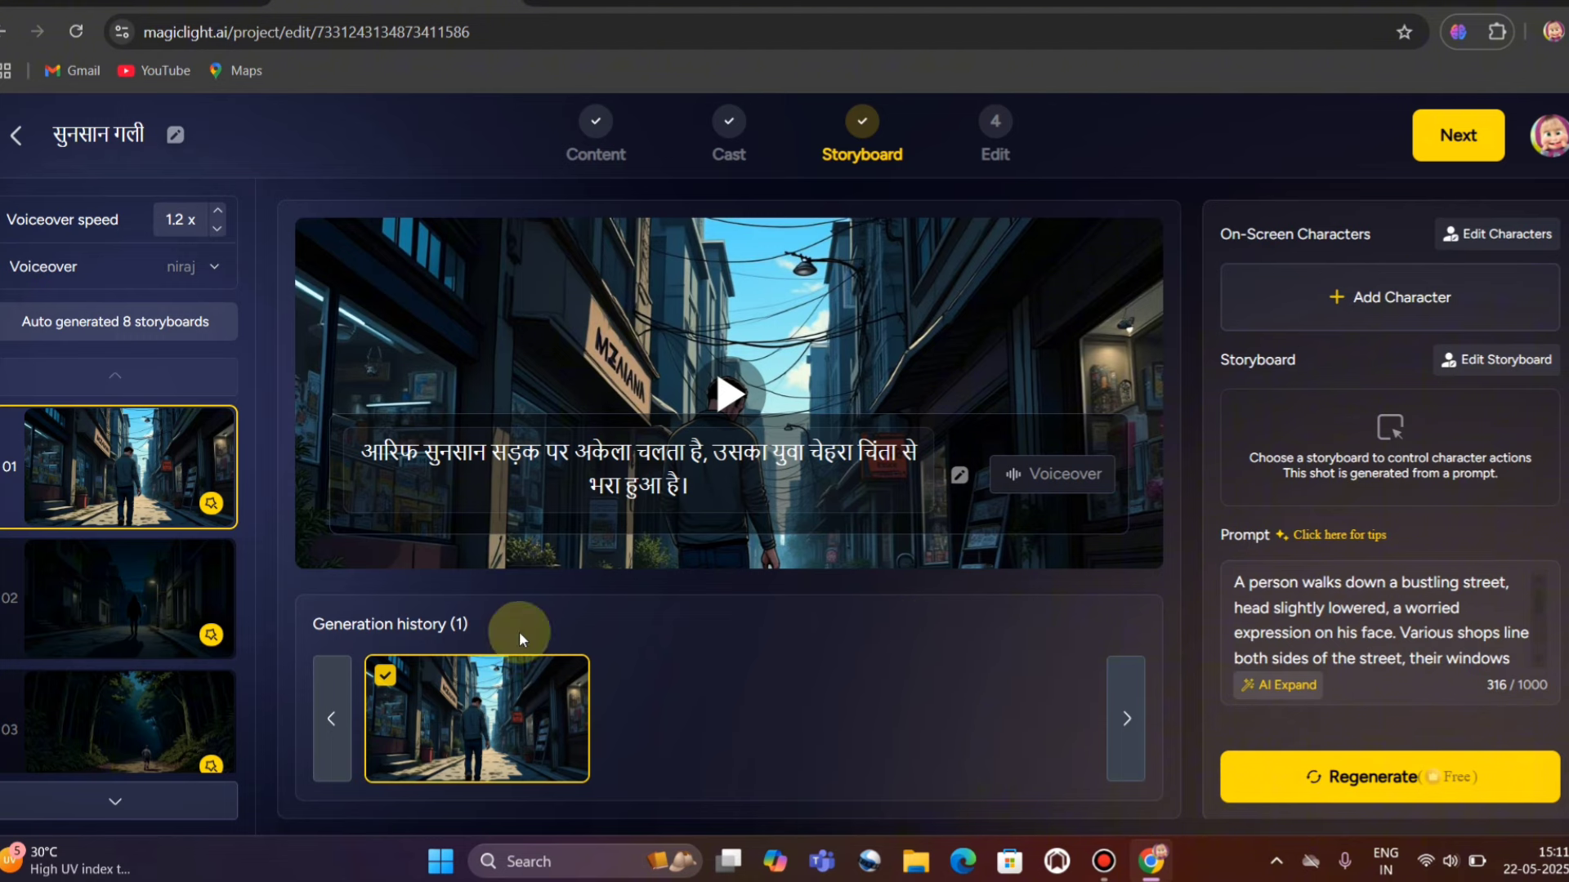
Read through the first shot's image prompt from beginning to end.
scroll(70, 536, "down", 1)
scroll(72, 539, "up", 3)
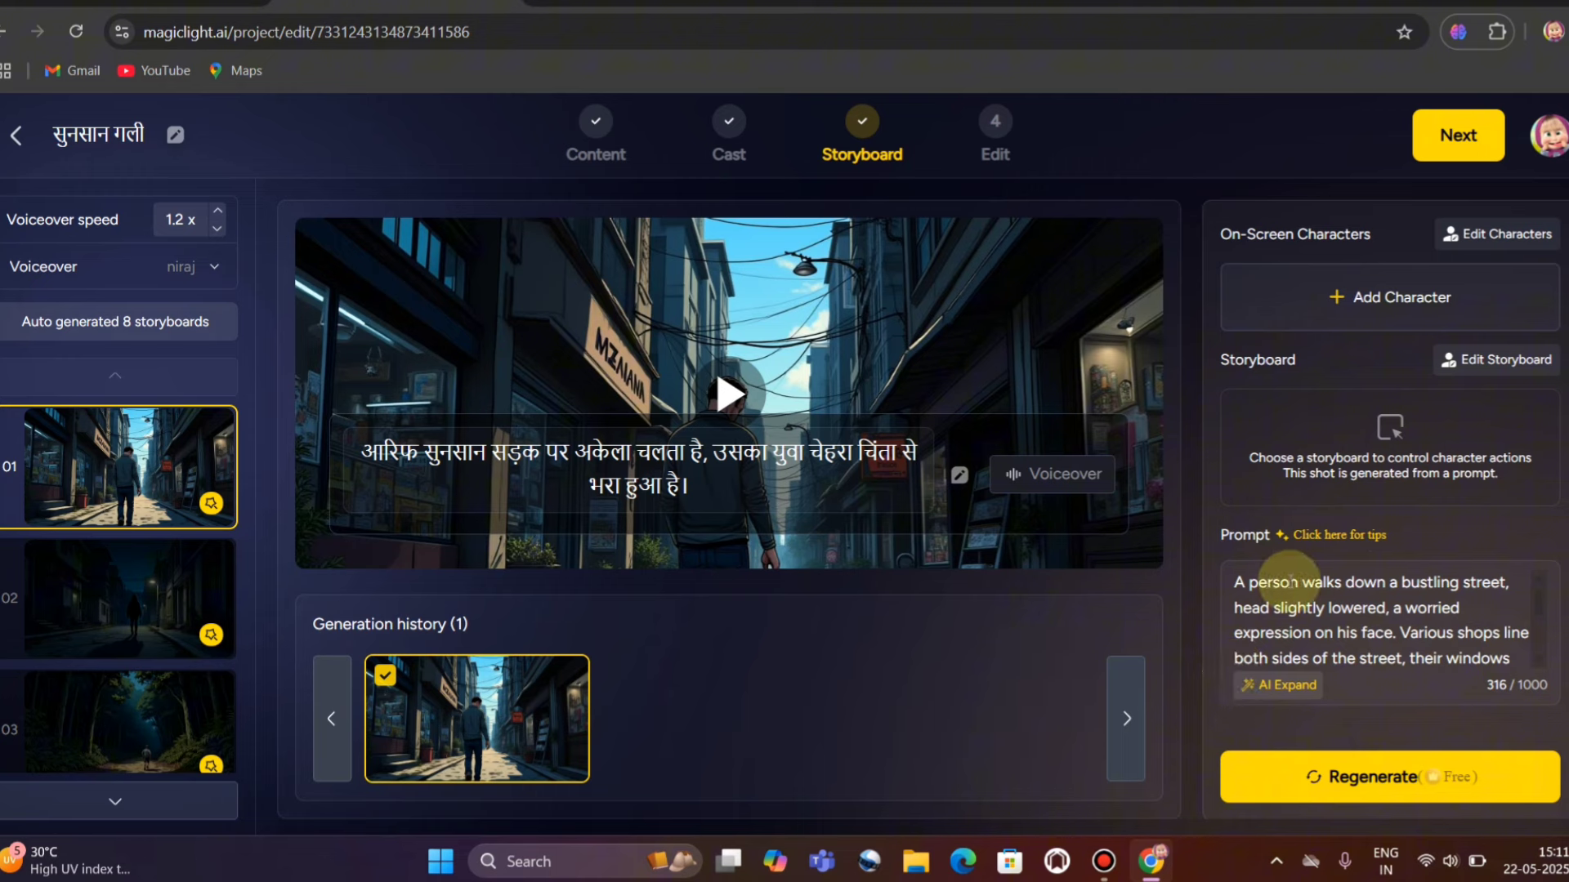
scroll(1301, 593, "down", 2)
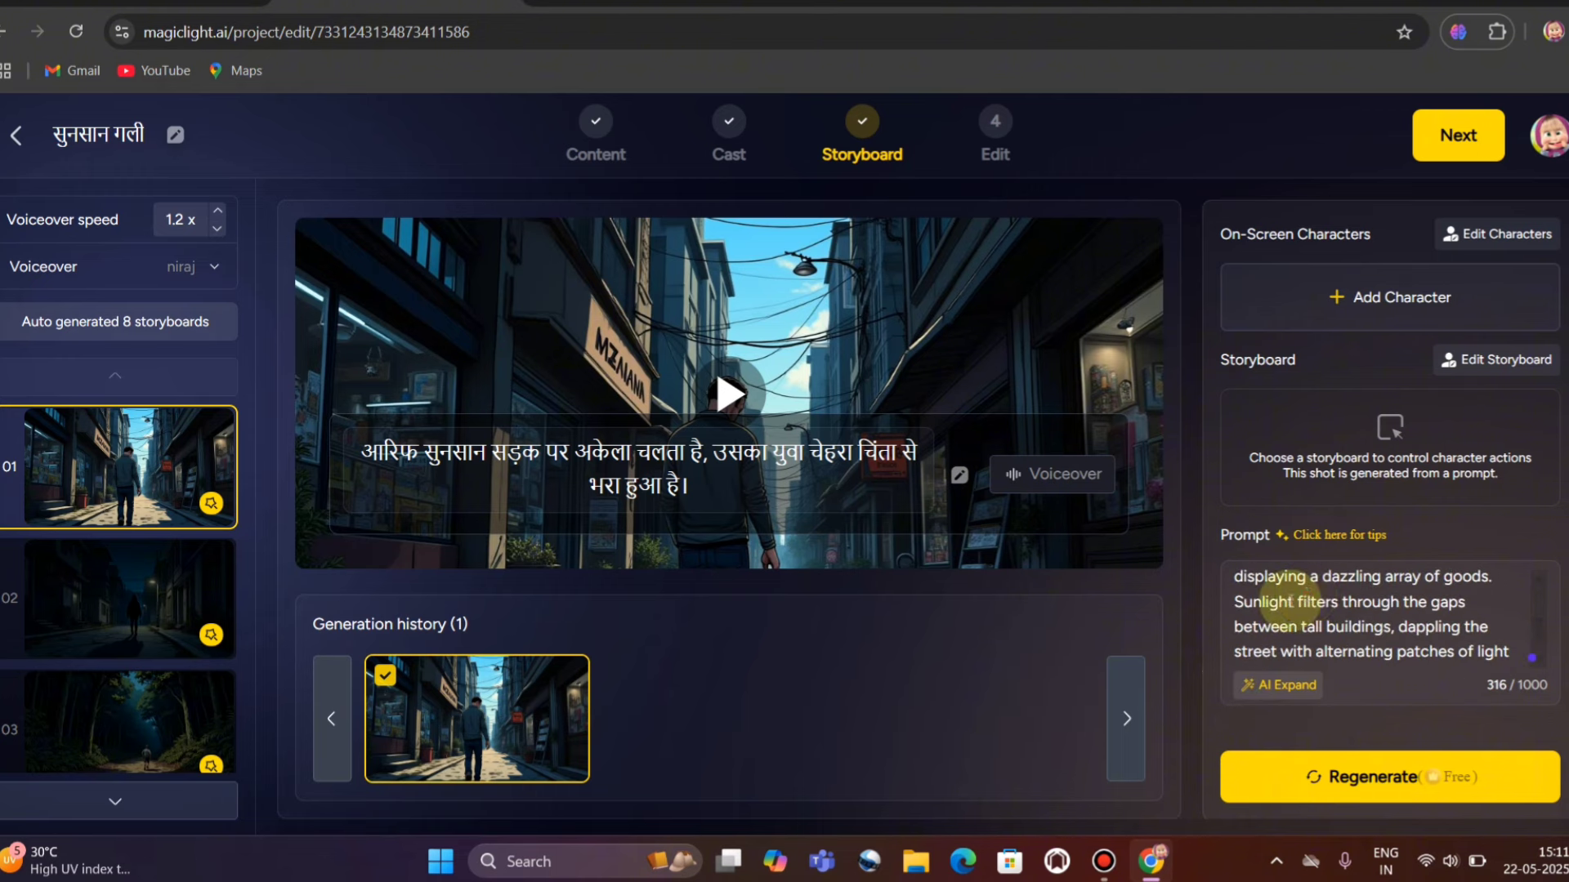
left_click(1306, 601)
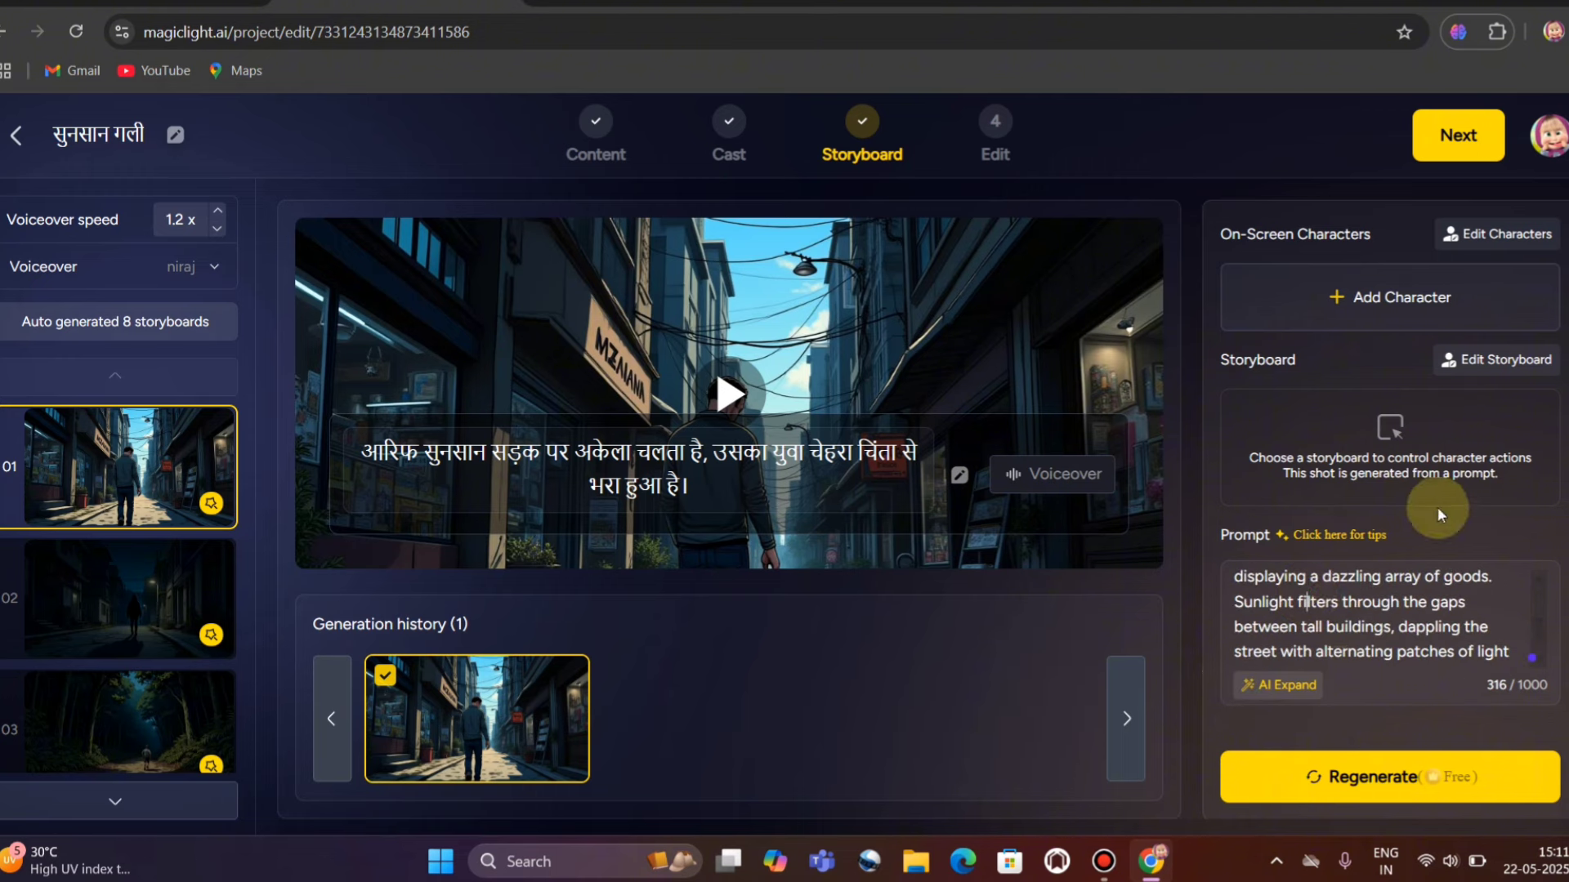
scroll(1417, 603, "up", 3)
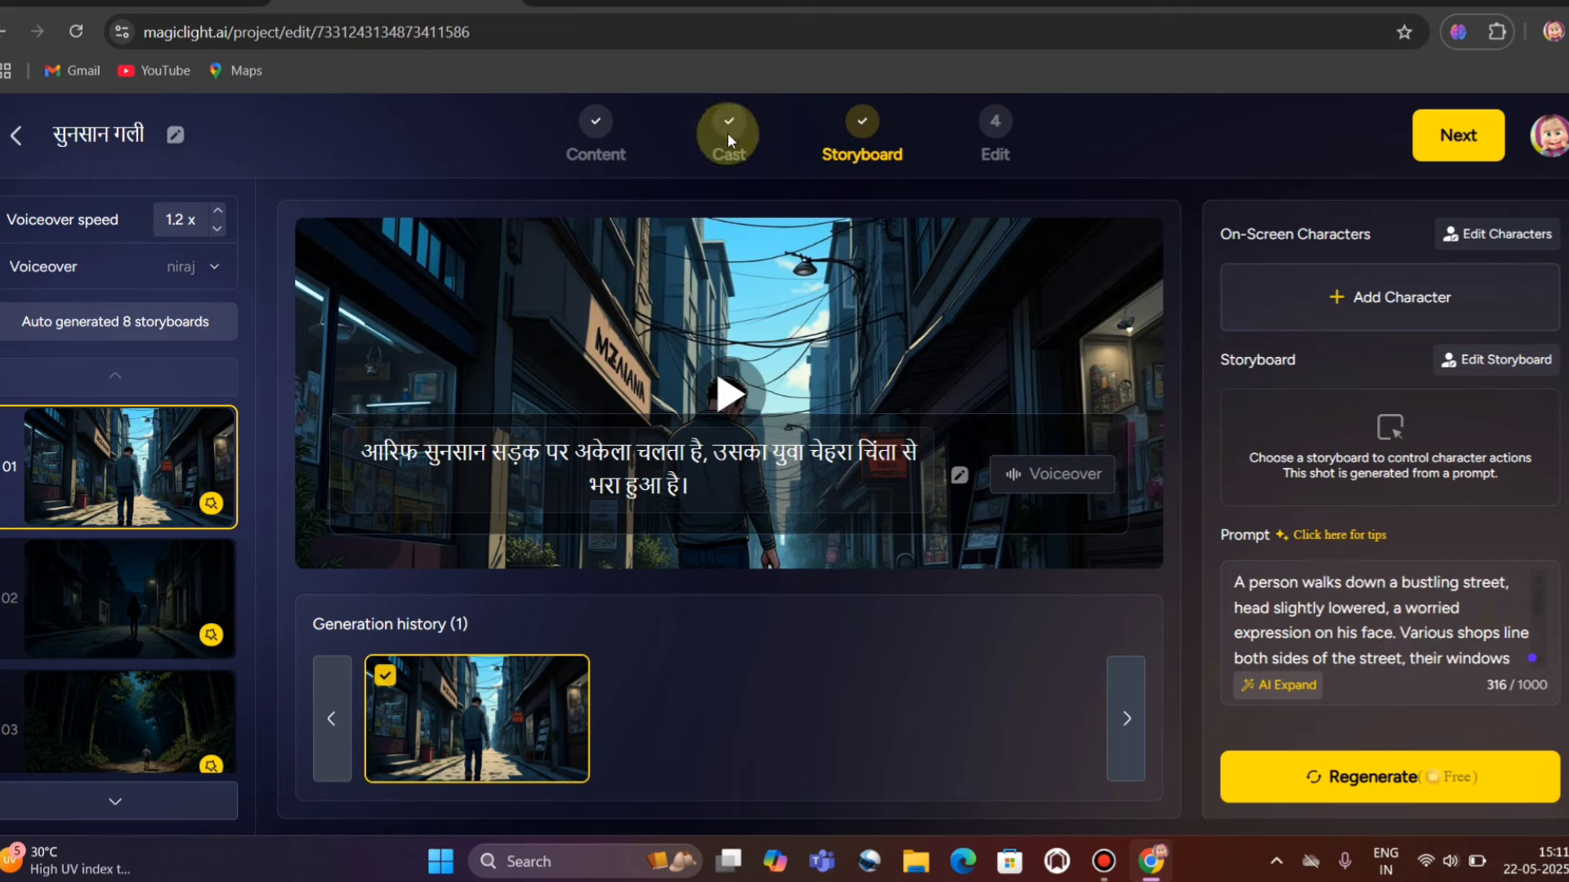
Move on to the Edit stage and choose the third storyboard image, the forest path, as the video cover.
left_click(1458, 139)
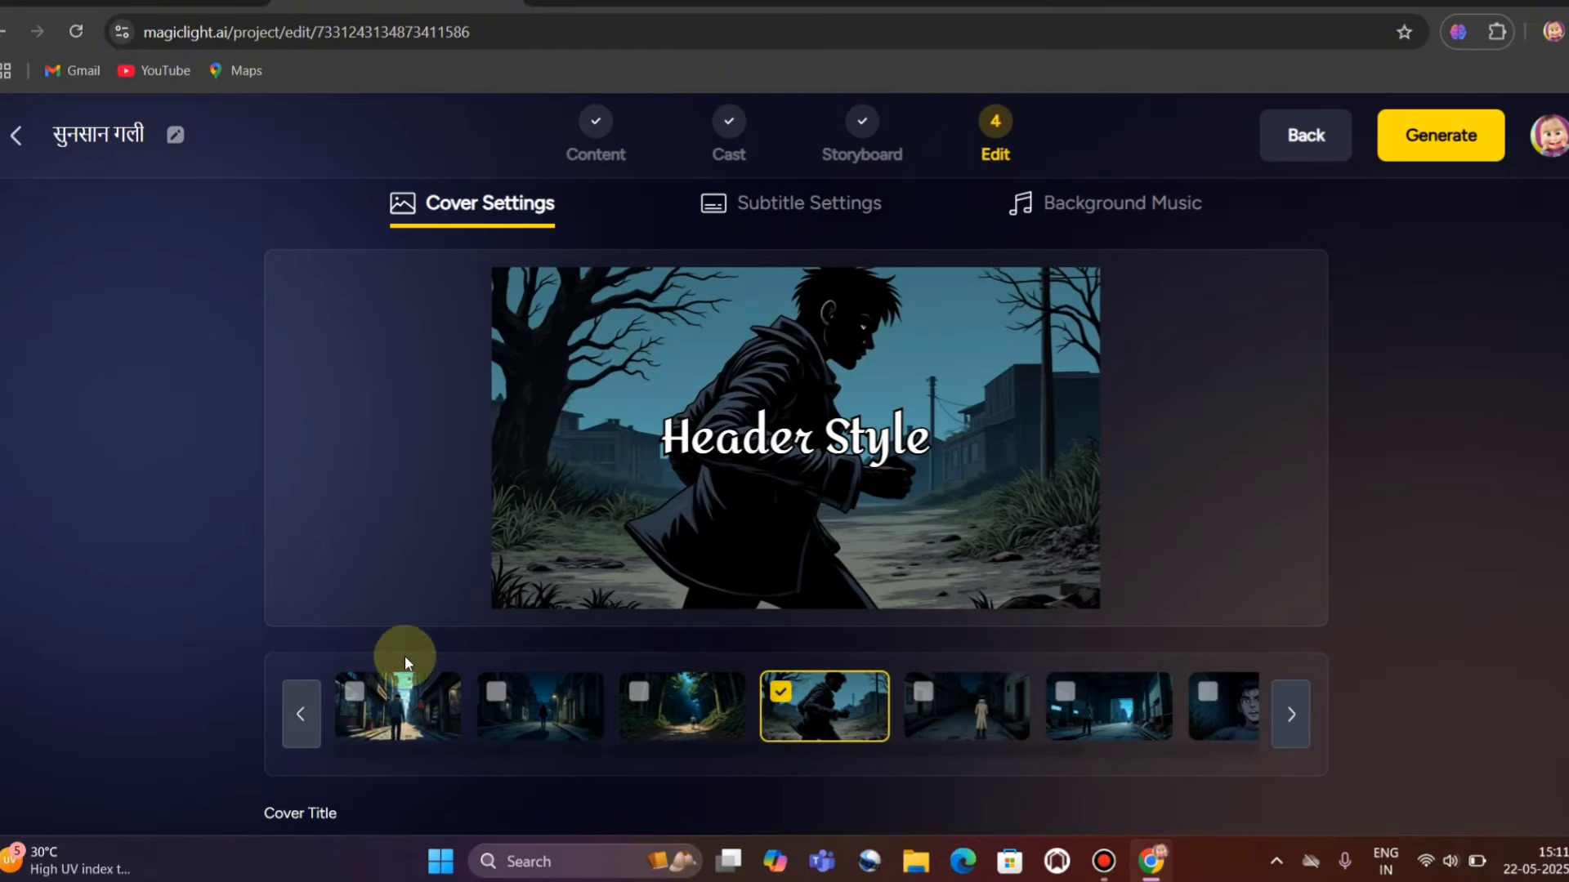
left_click(409, 695)
left_click(515, 719)
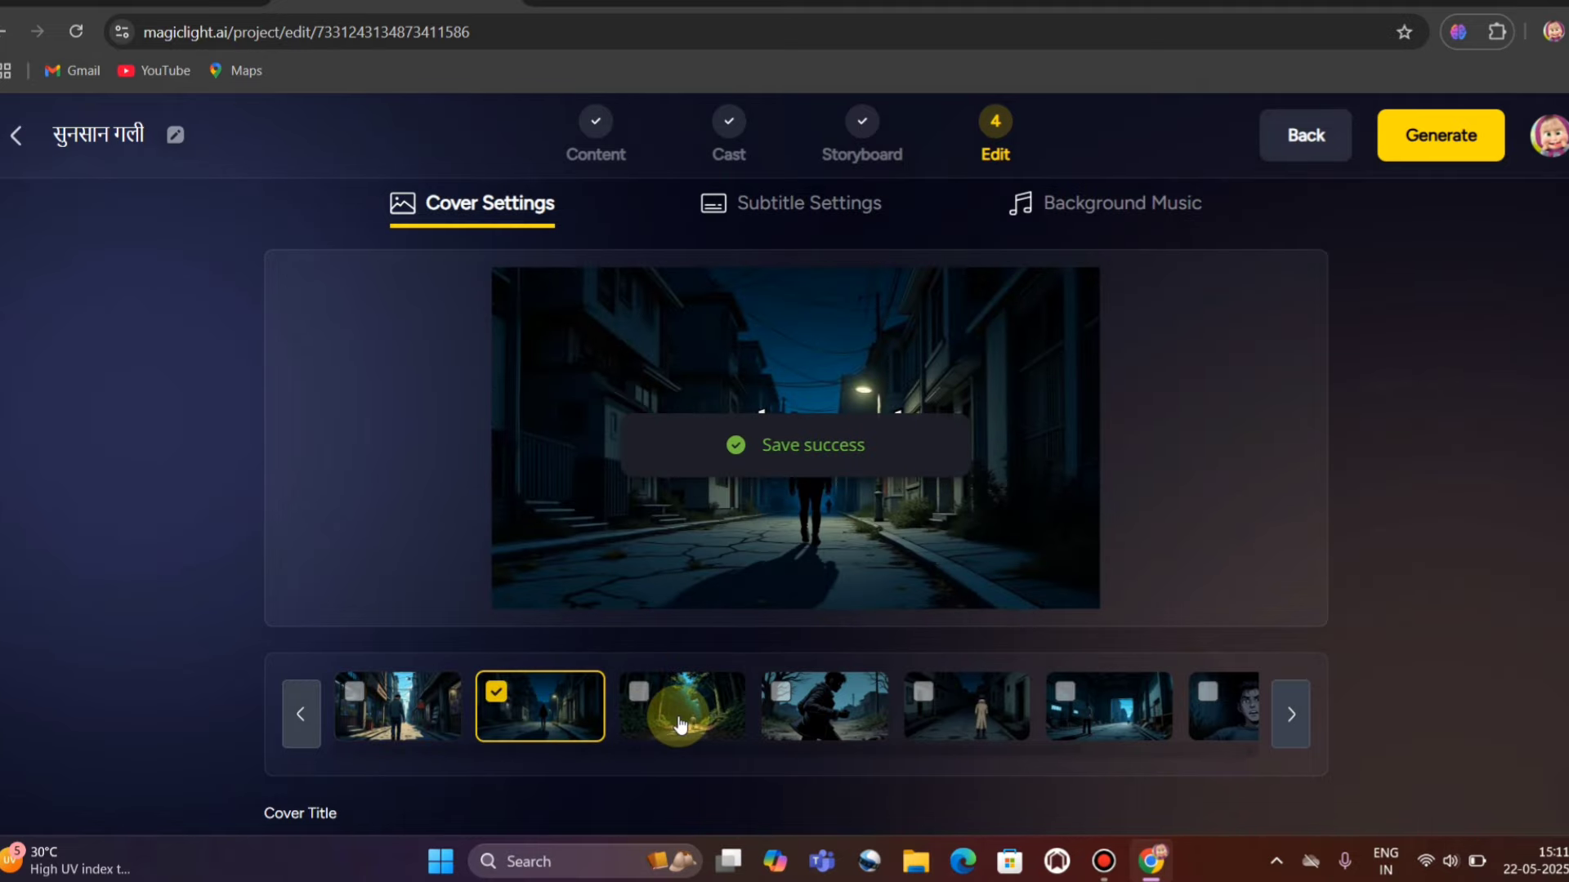
left_click(678, 725)
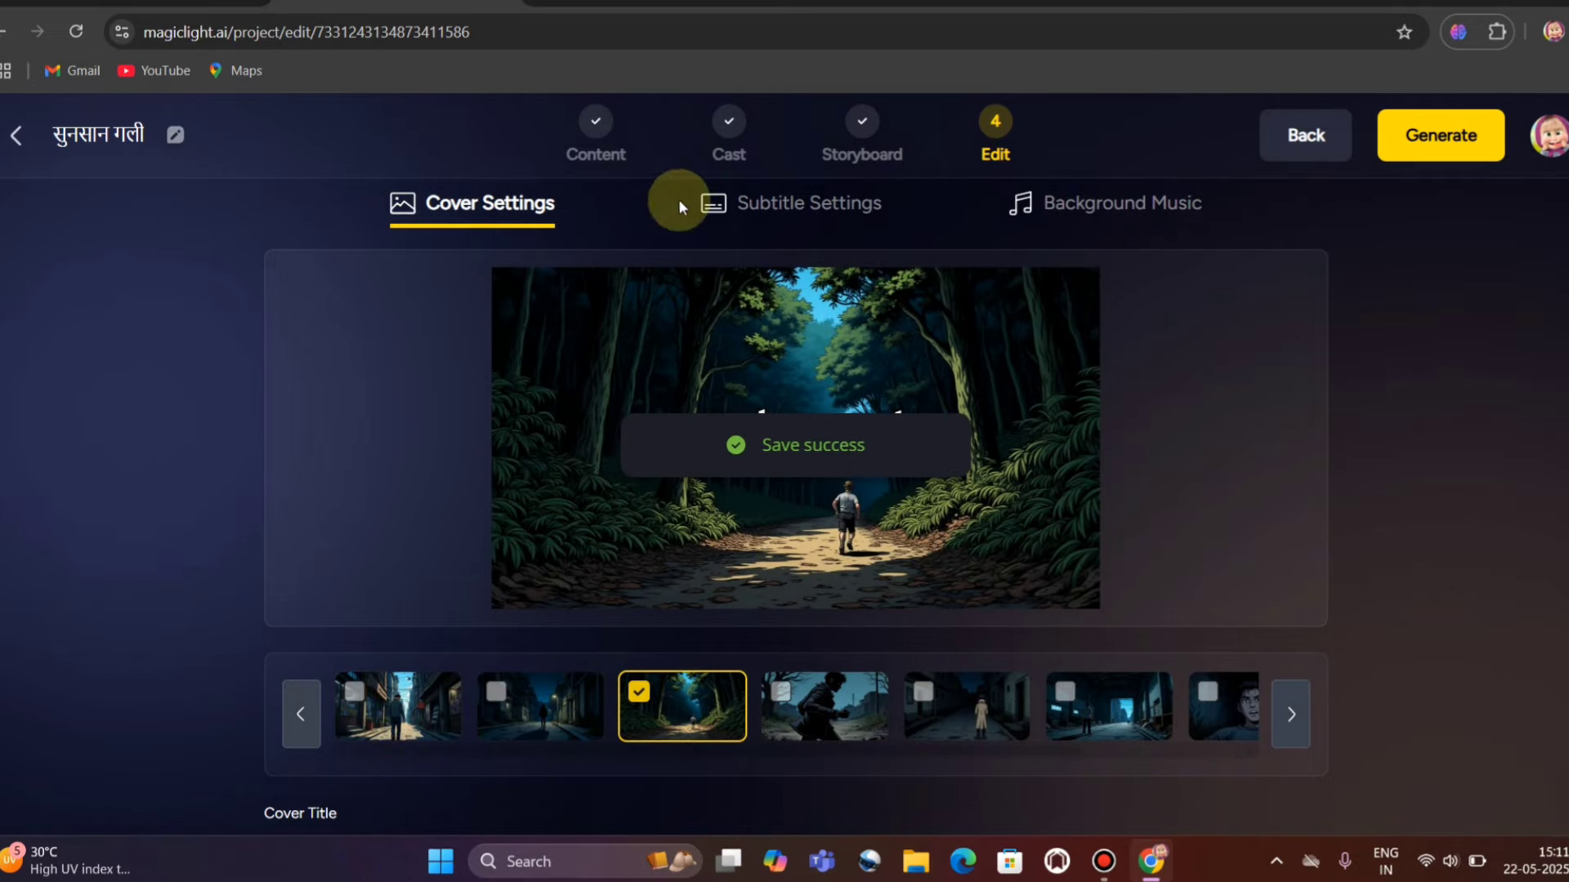
Try the thin outlined subtitle style on the video and revert to No Subtitle.
left_click(789, 210)
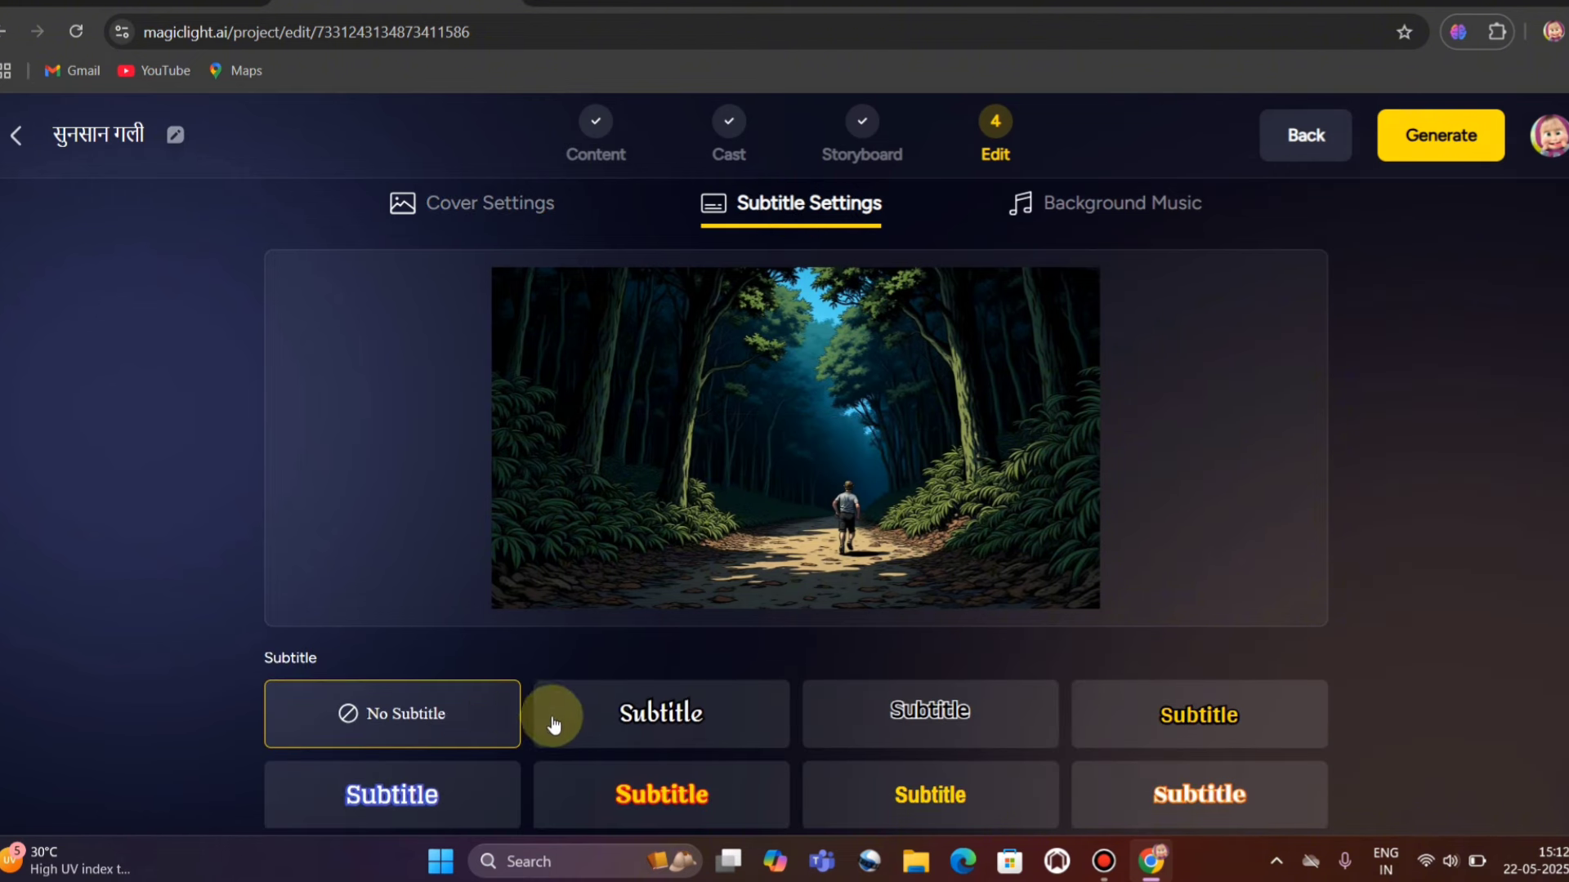
left_click(941, 715)
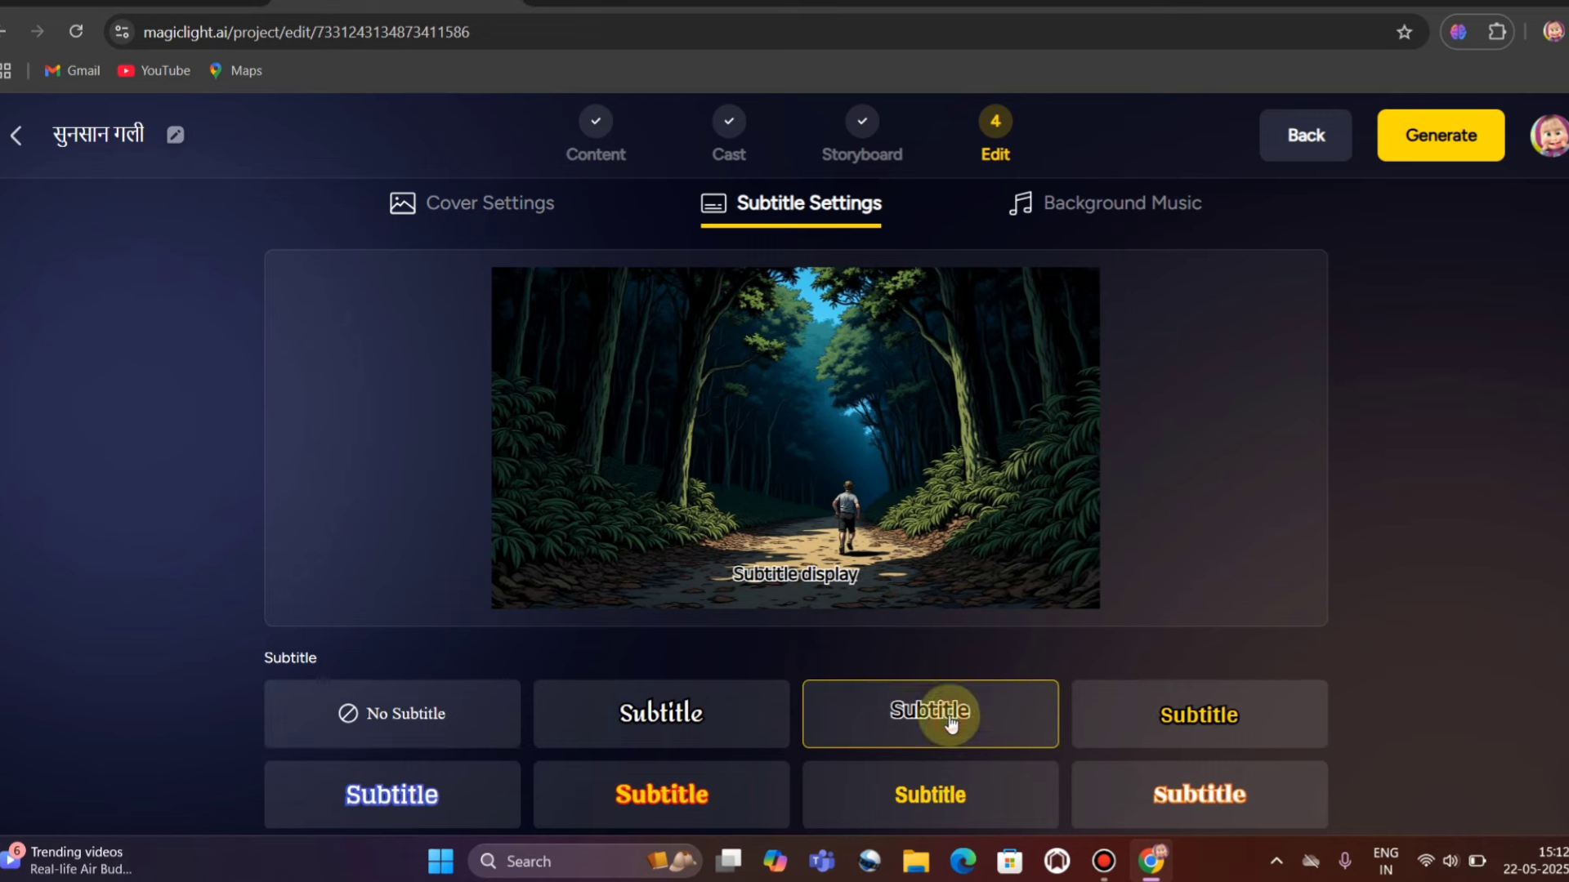
left_click(479, 715)
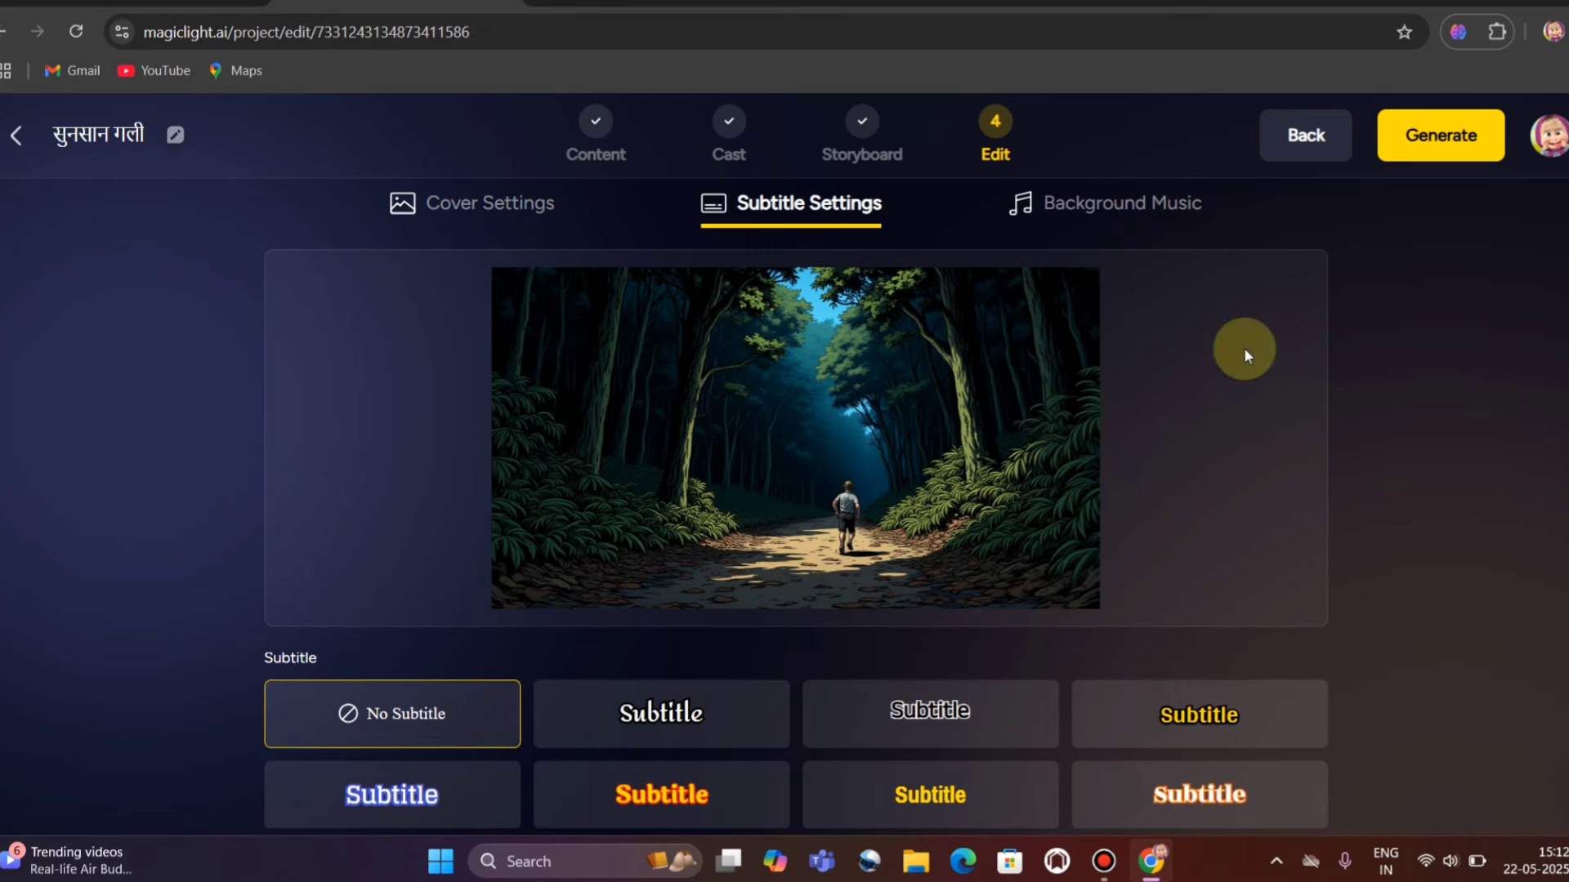
Browse the list of background music tracks available for the video.
left_click(1150, 203)
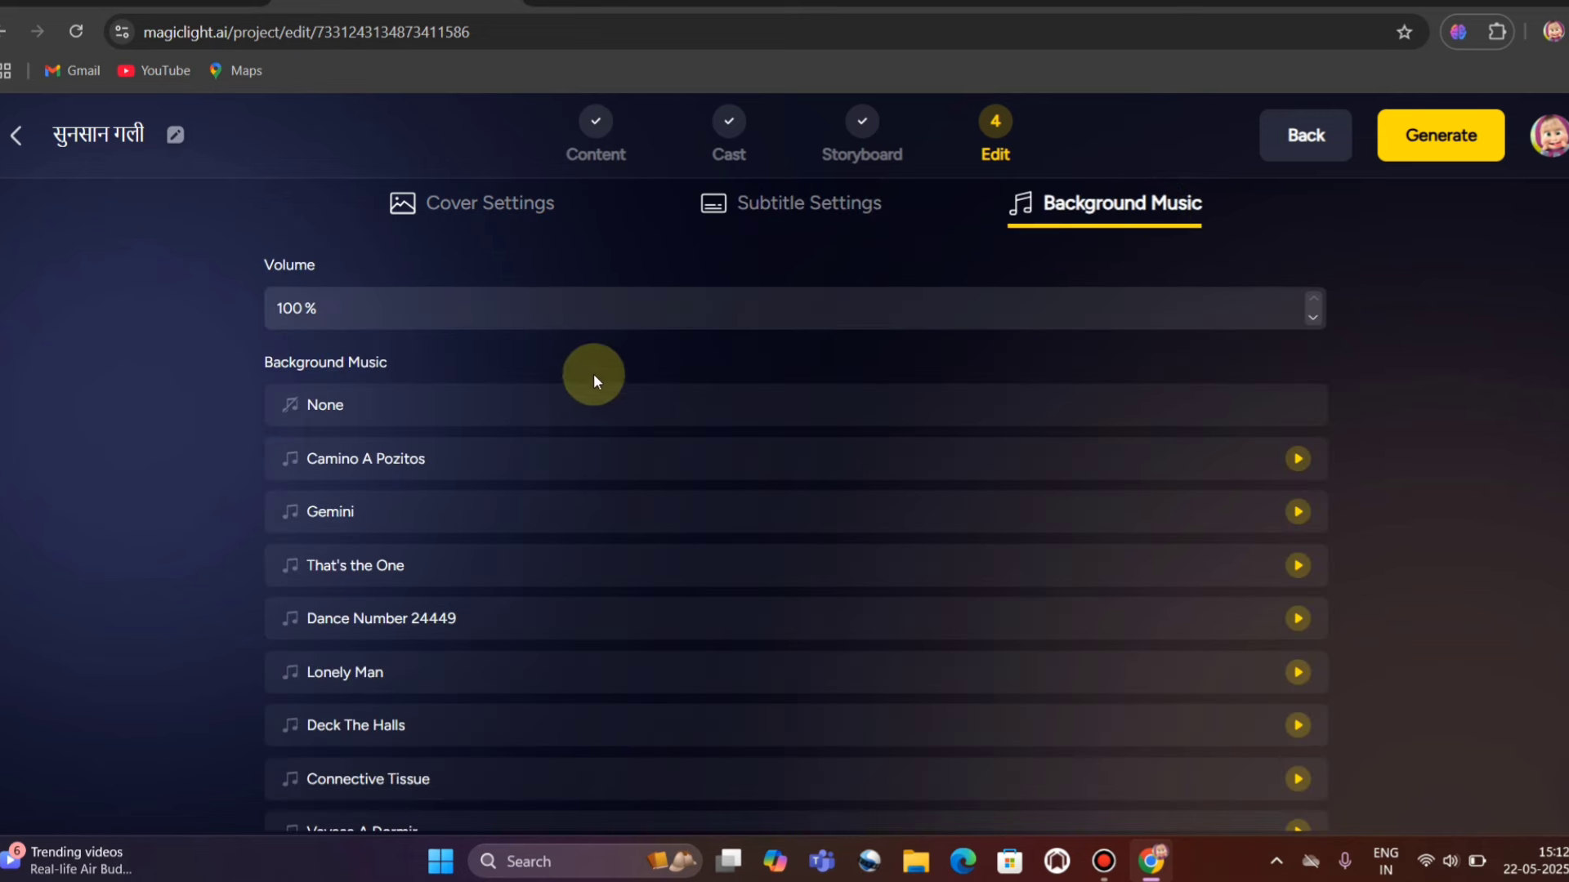
scroll(552, 457, "down", 5)
scroll(542, 461, "down", 5)
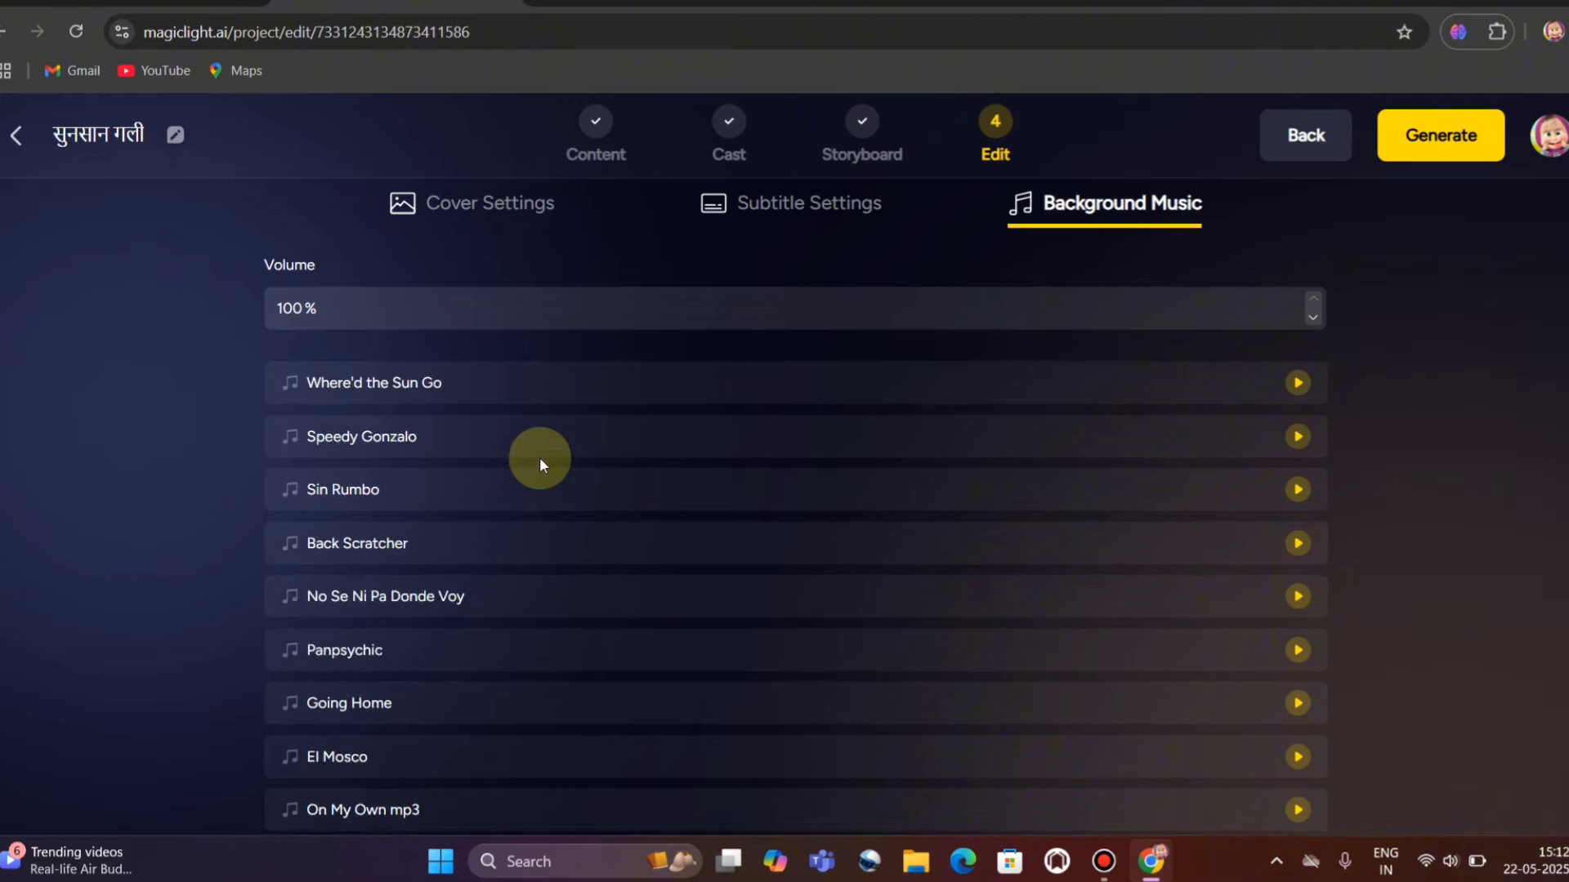
scroll(540, 457, "up", 10)
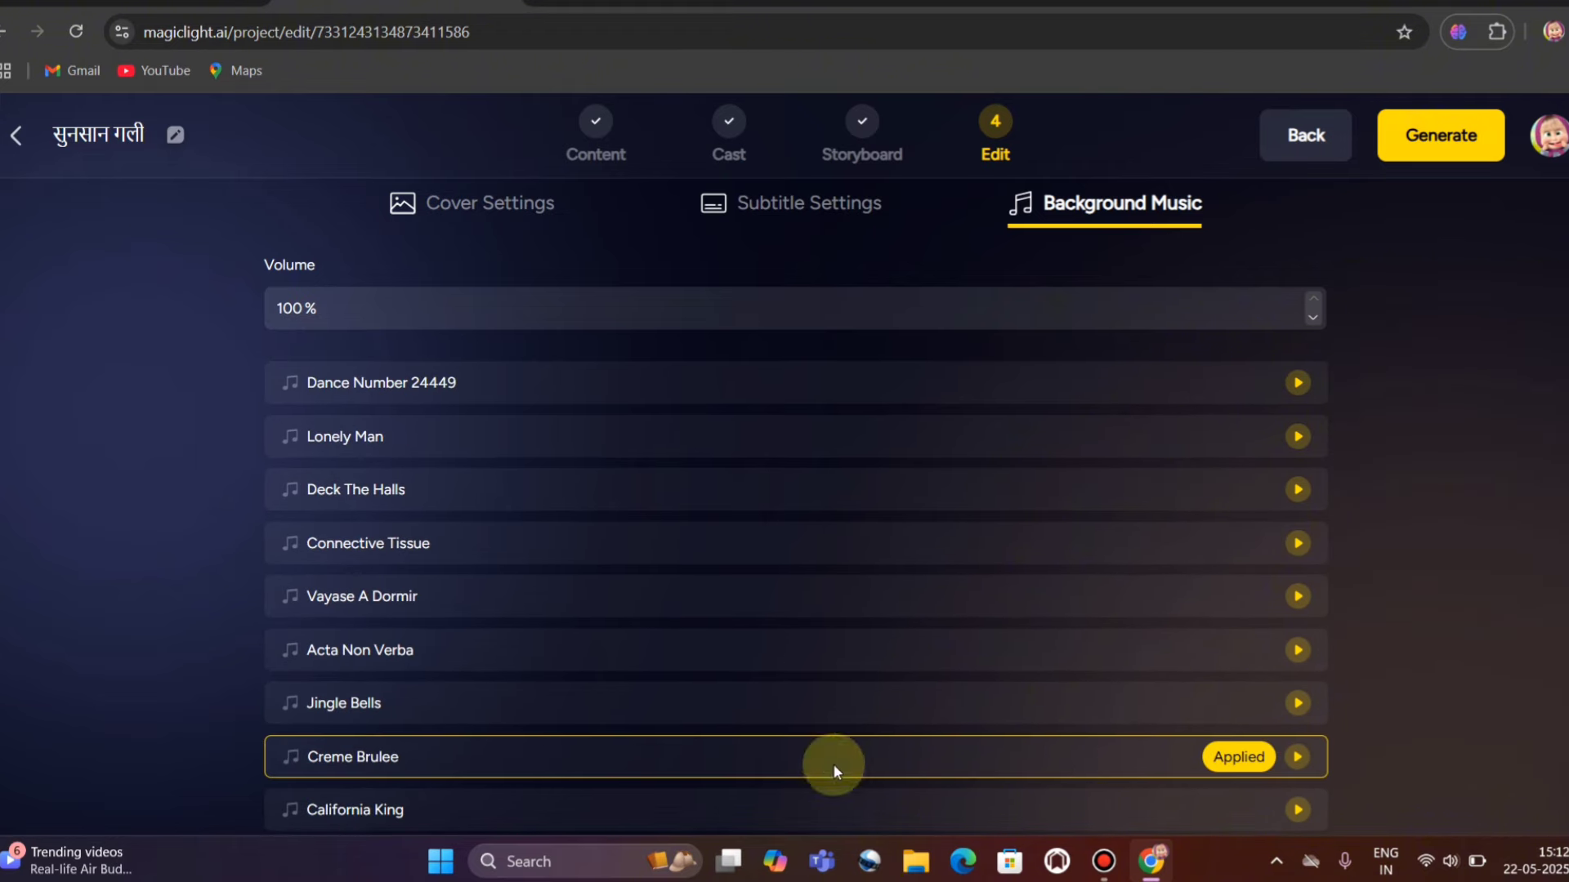
scroll(484, 576, "up", 3)
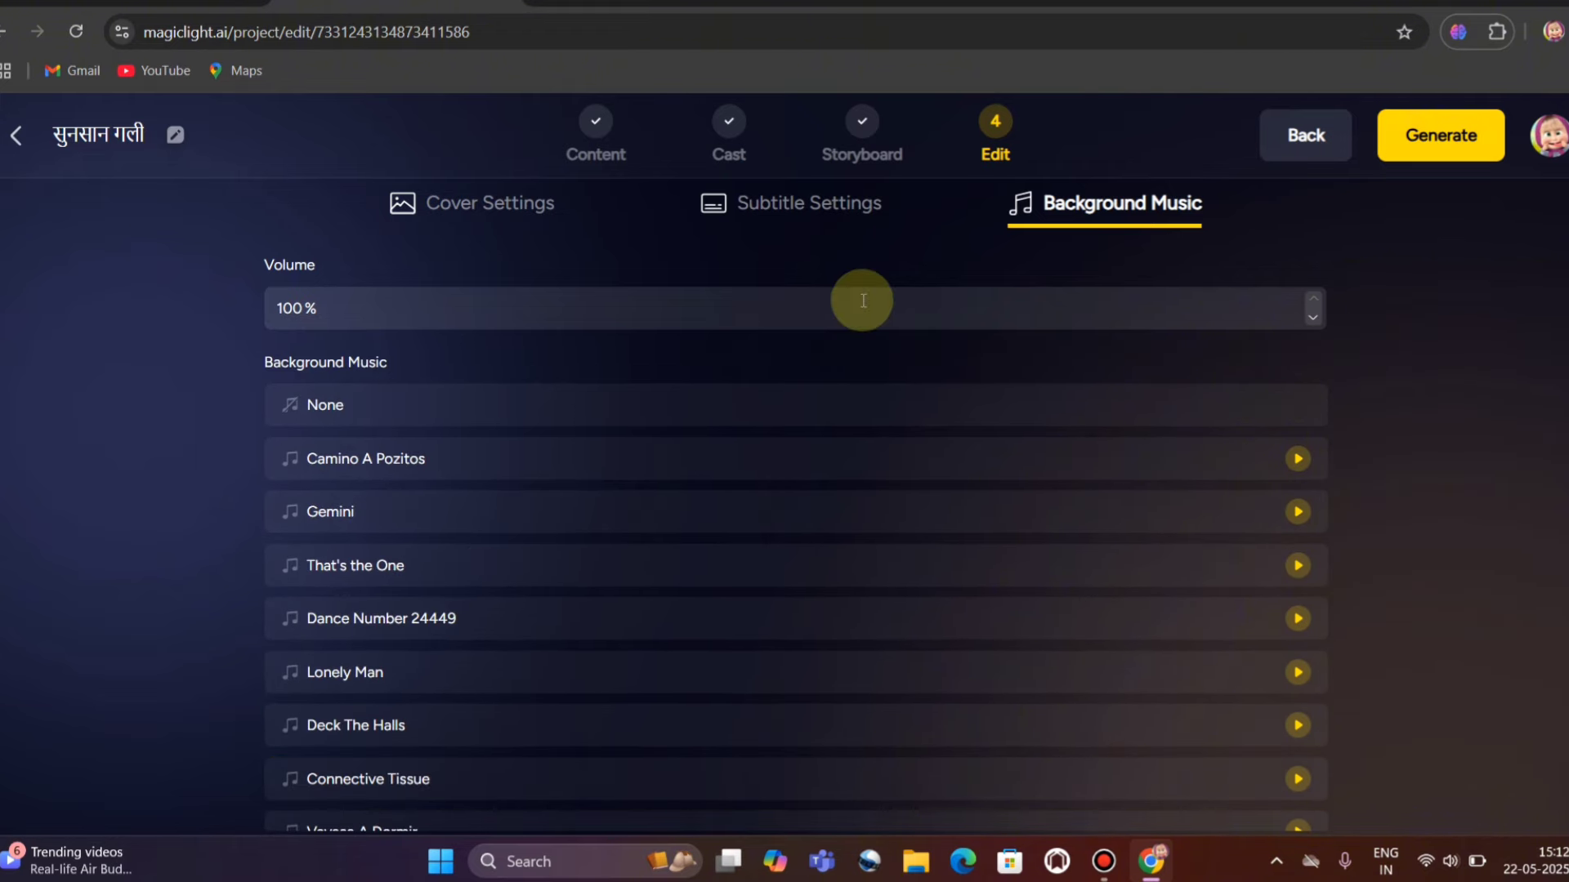
Generate the final video with a 16:9 ratio.
left_click(1426, 144)
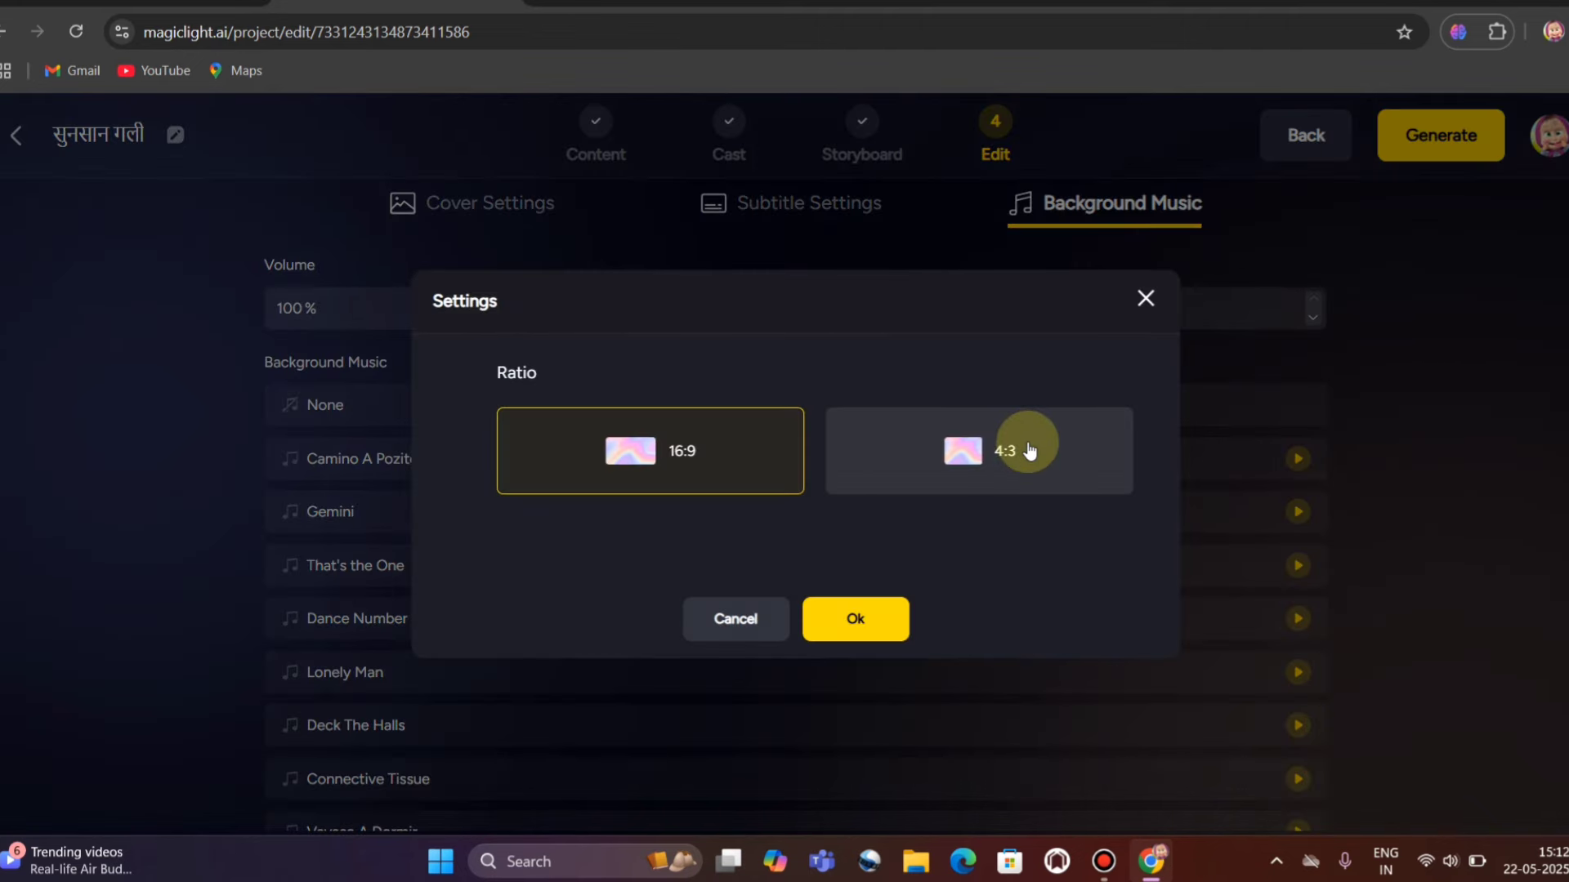
left_click(856, 621)
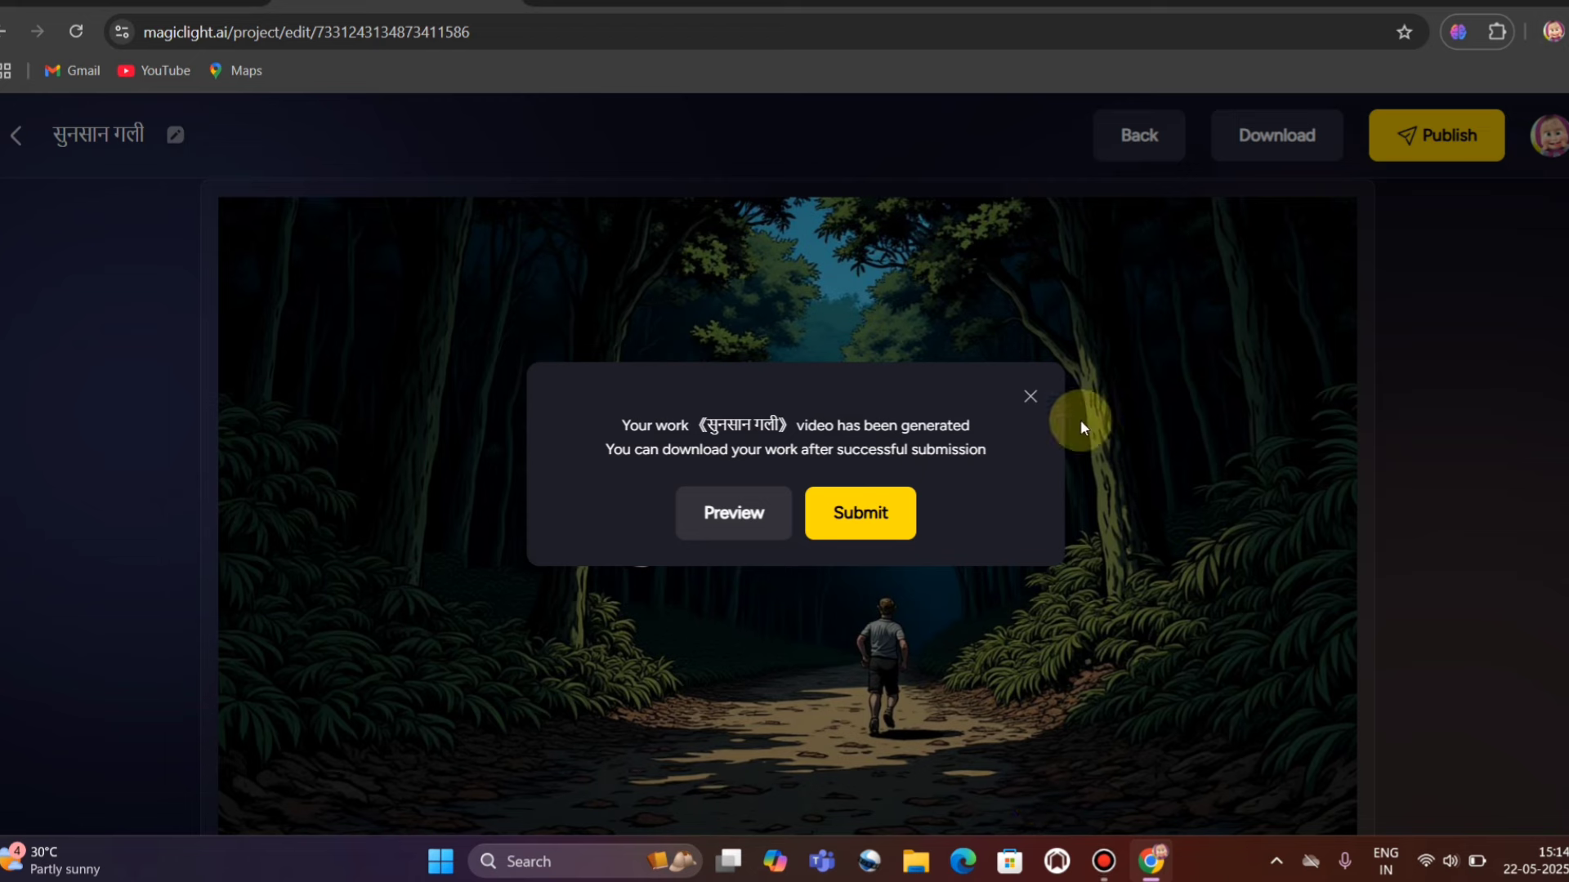
Preview the generated video and play it through.
left_click(746, 521)
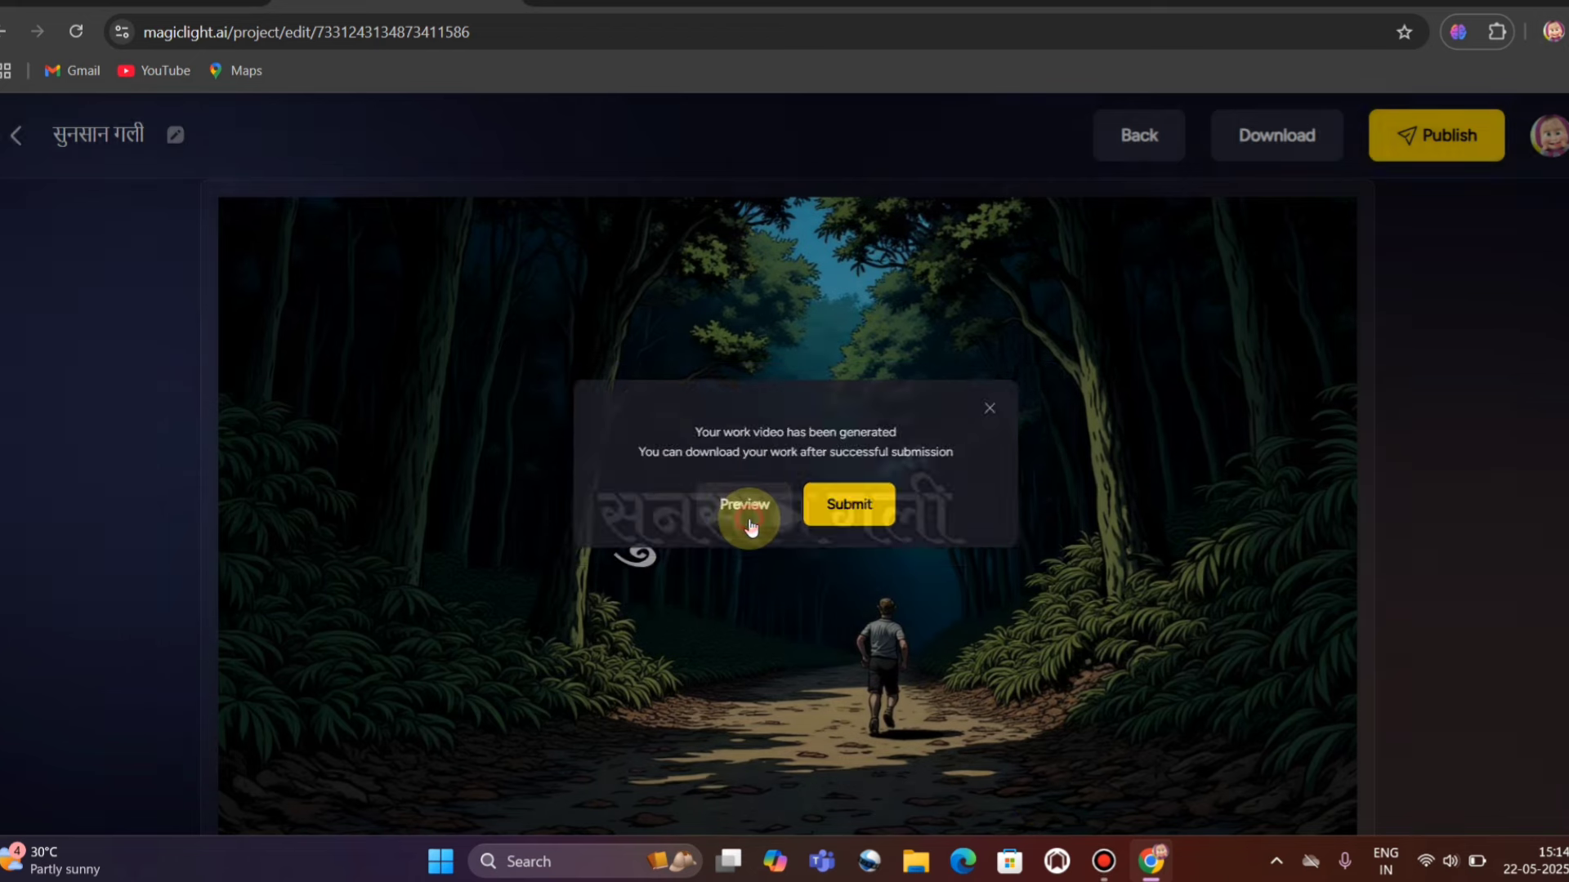
scroll(893, 564, "down", 1)
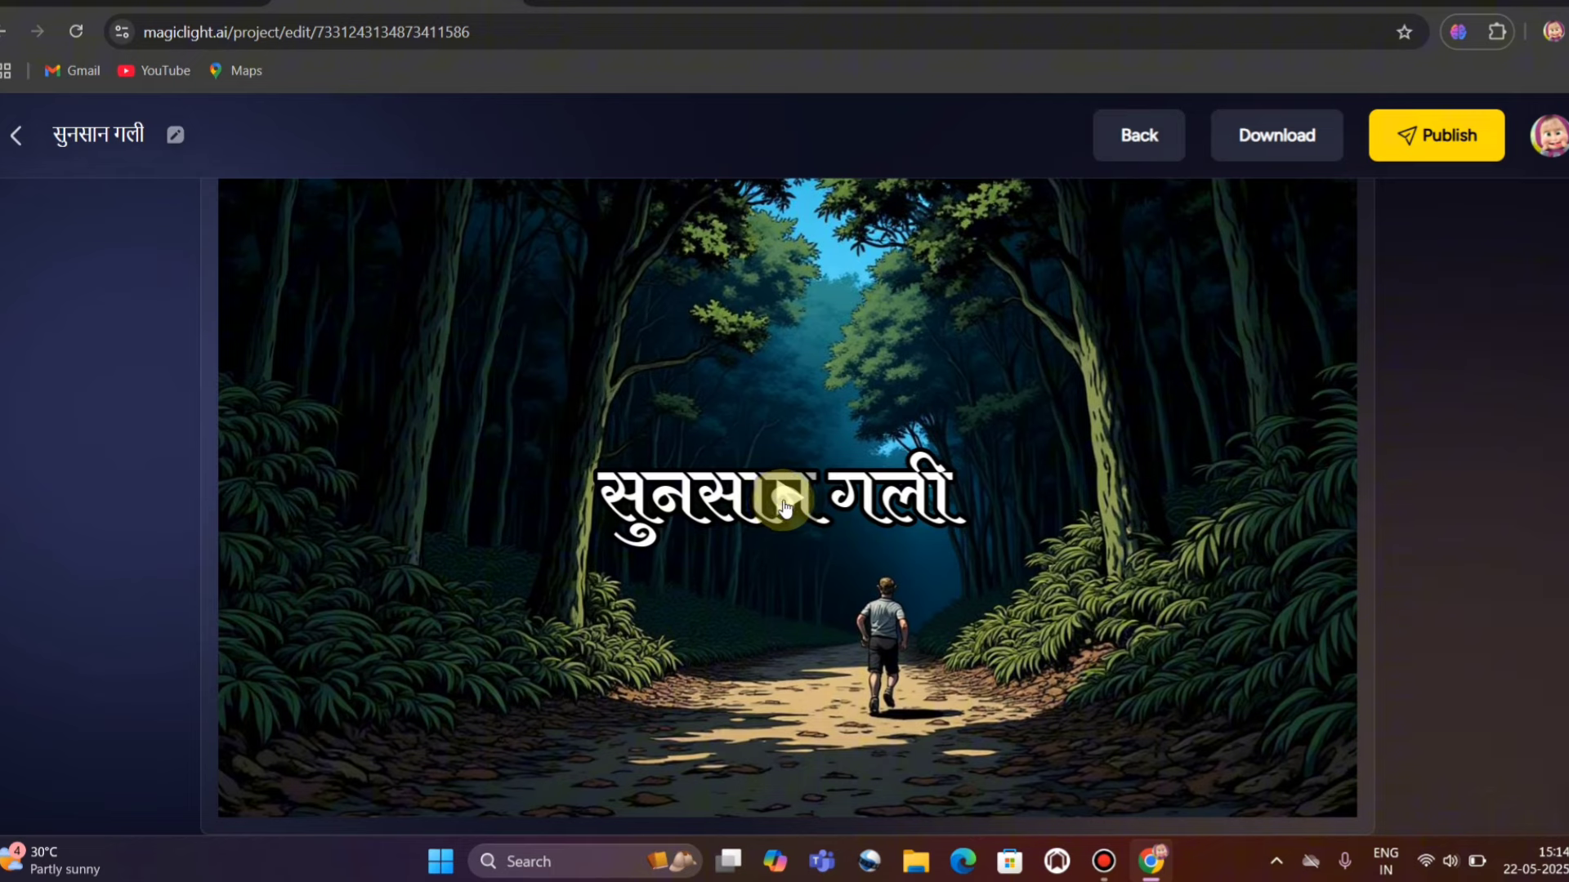
left_click(783, 507)
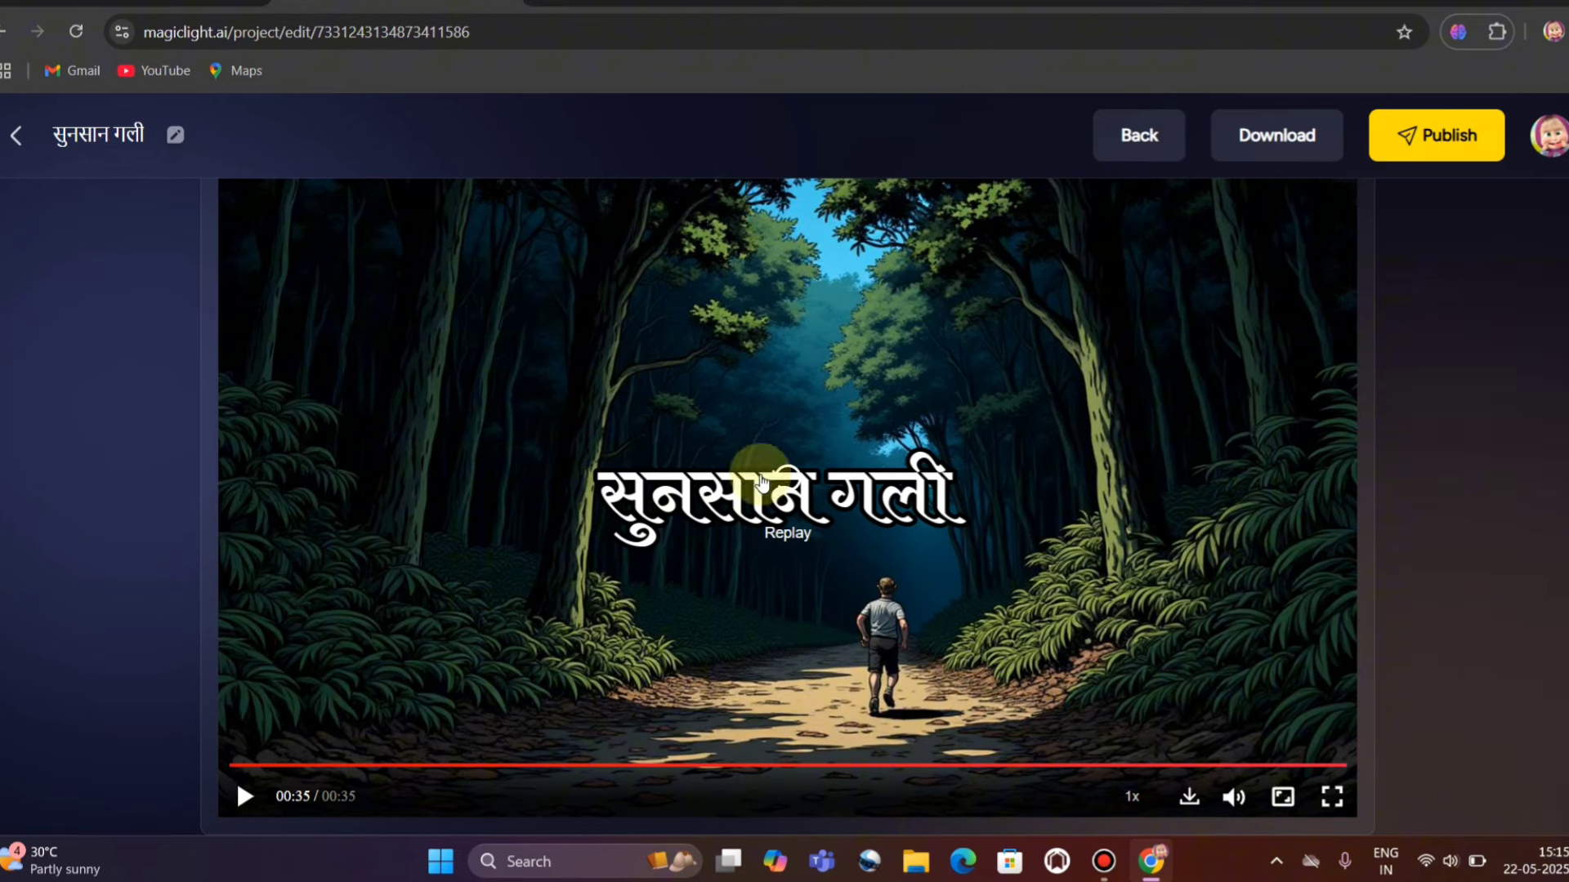
Download the finished video as a file and leave the project for the home page.
left_click(1255, 138)
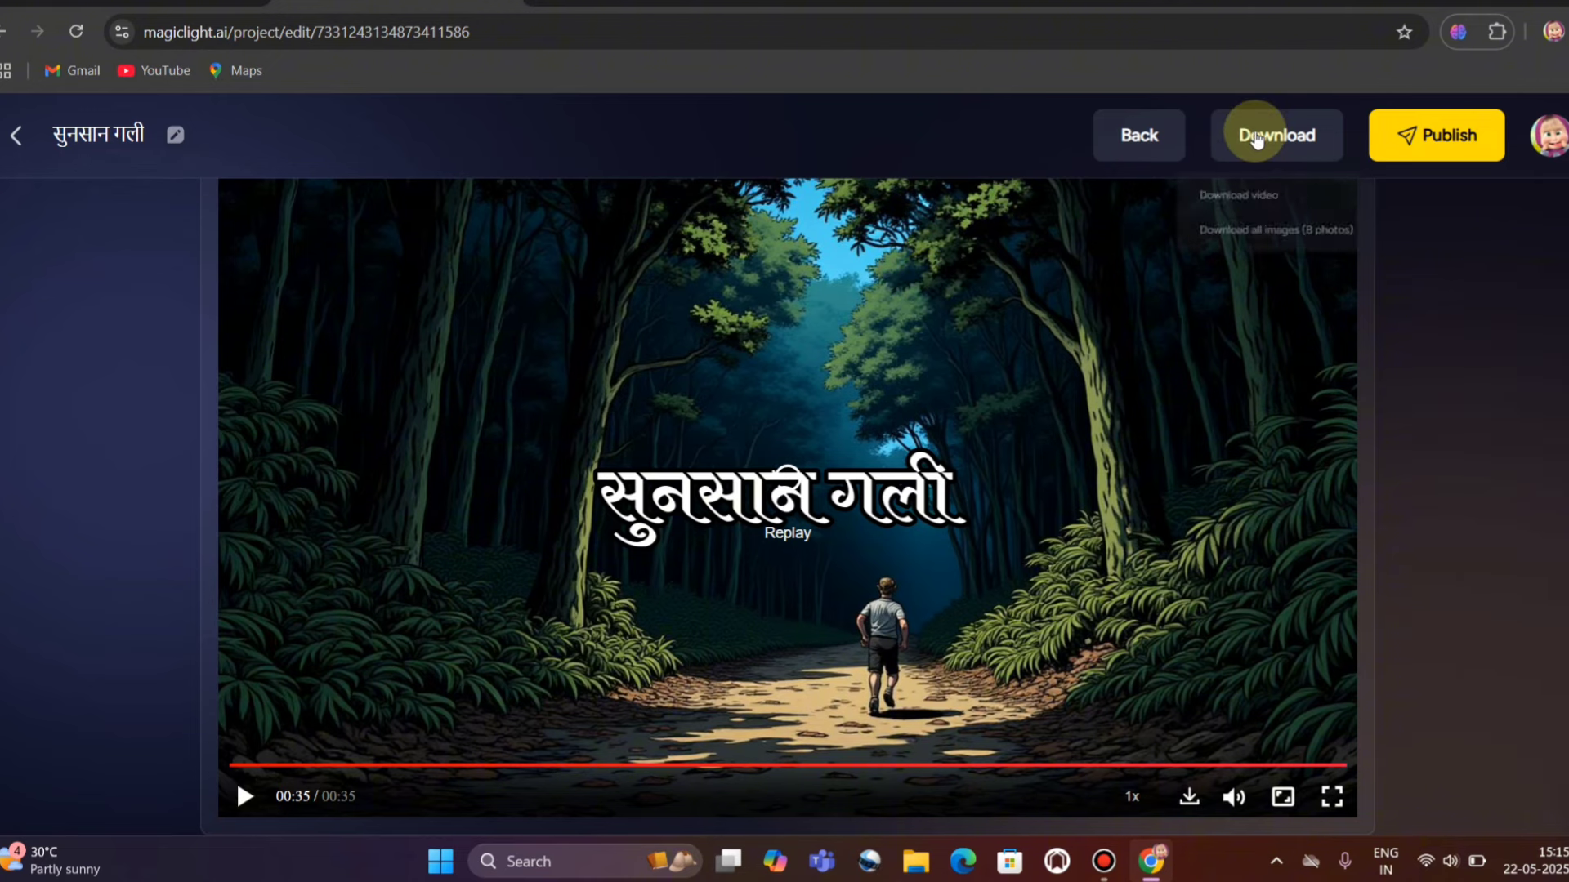
left_click(1275, 204)
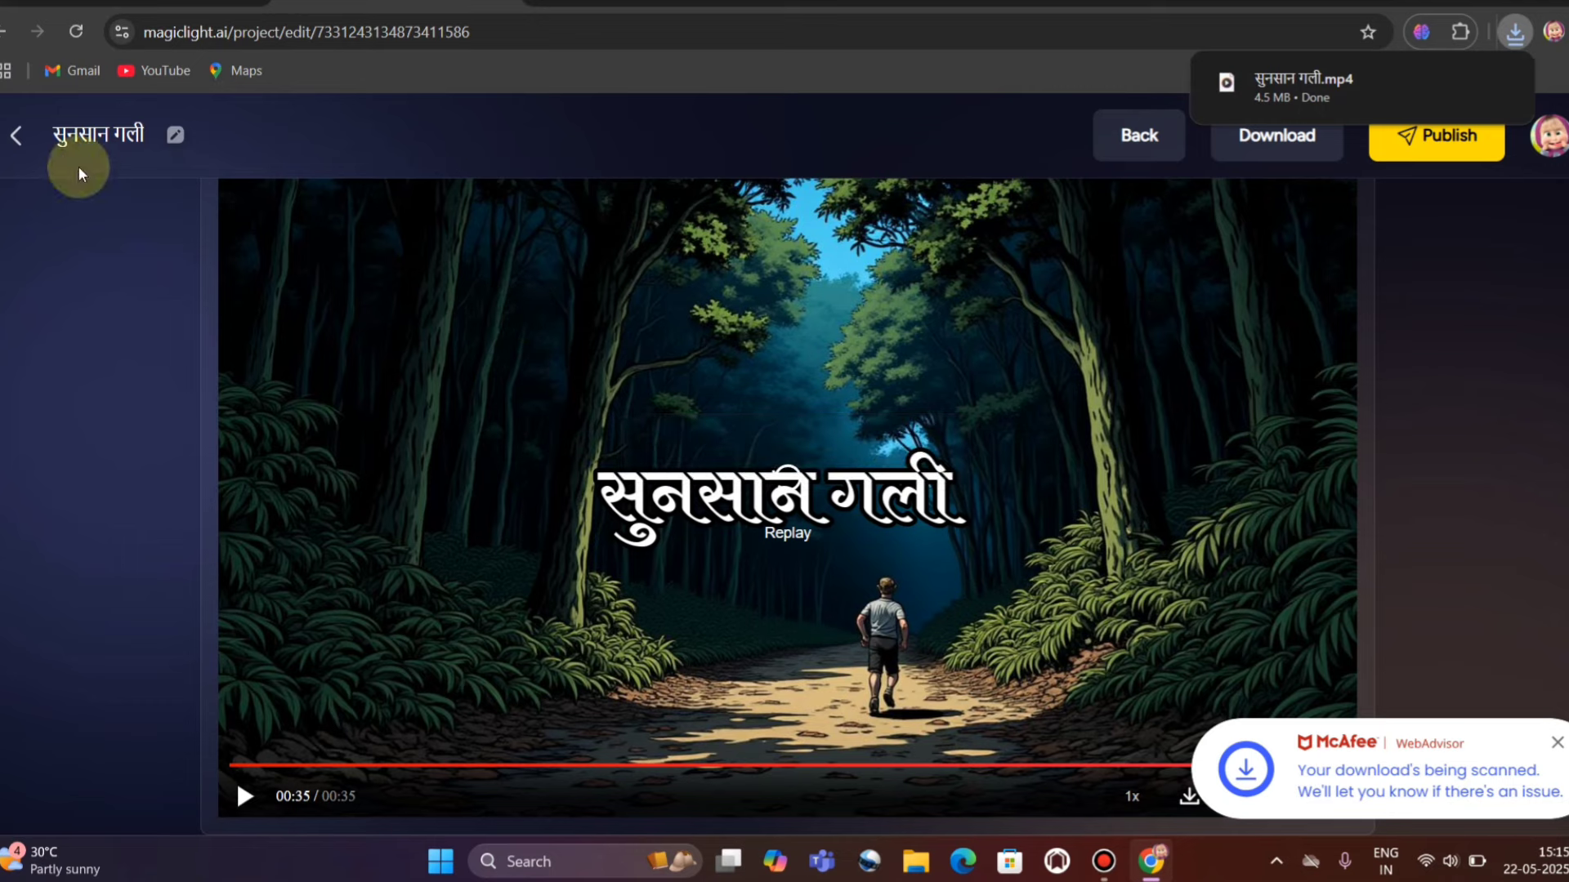
left_click(10, 139)
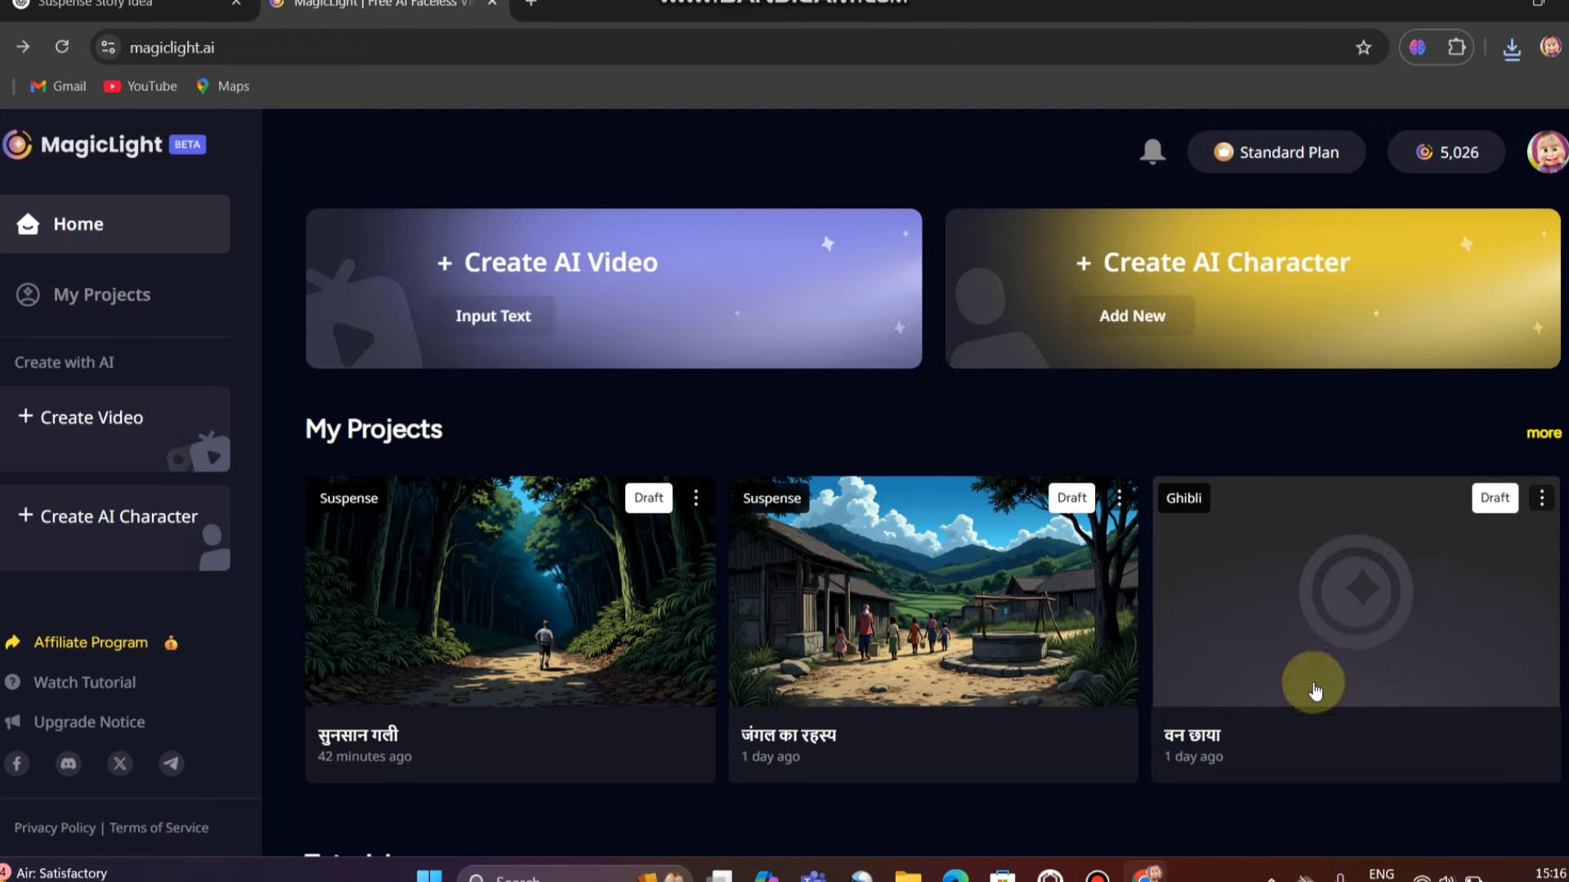
Look over the tutorials and community videos on the home page and return to the project list.
scroll(545, 698, "down", 5)
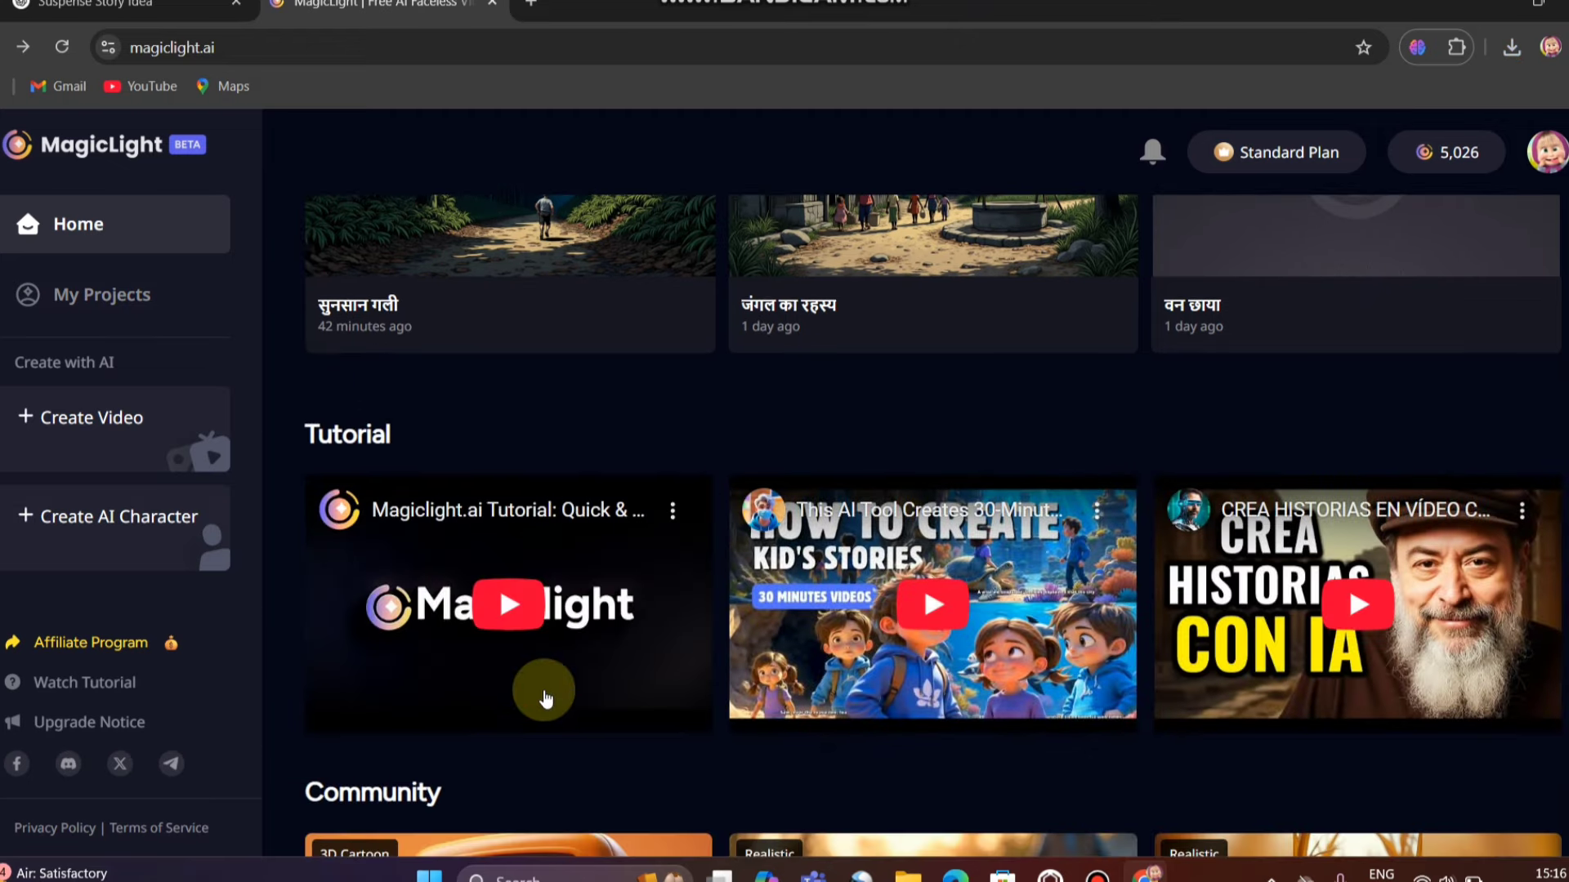
scroll(545, 697, "down", 5)
scroll(545, 697, "down", 5)
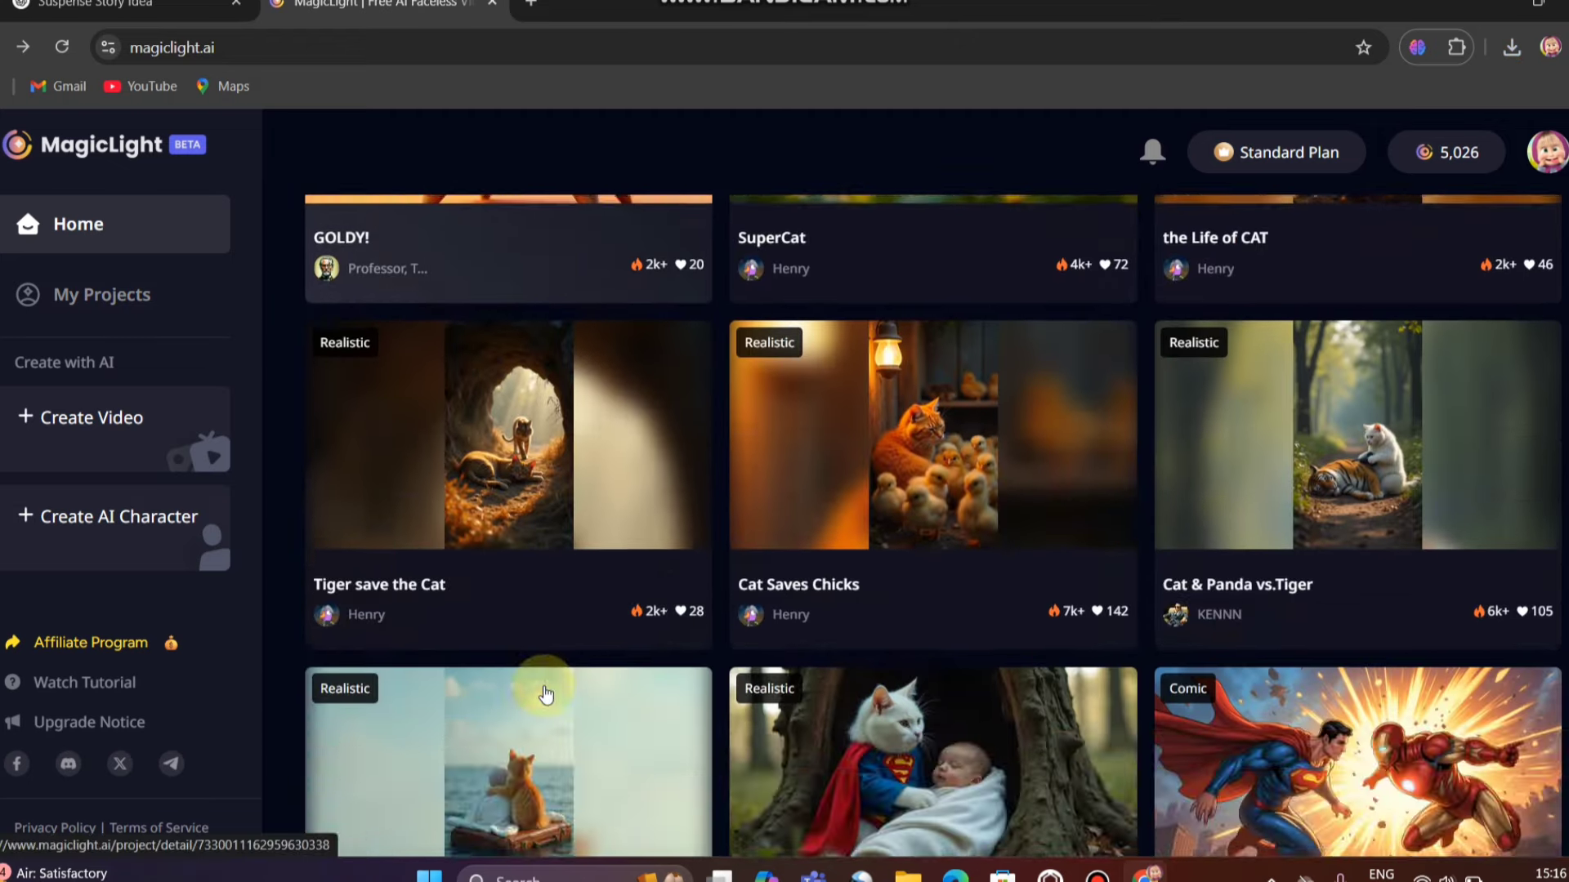
scroll(545, 695, "up", 15)
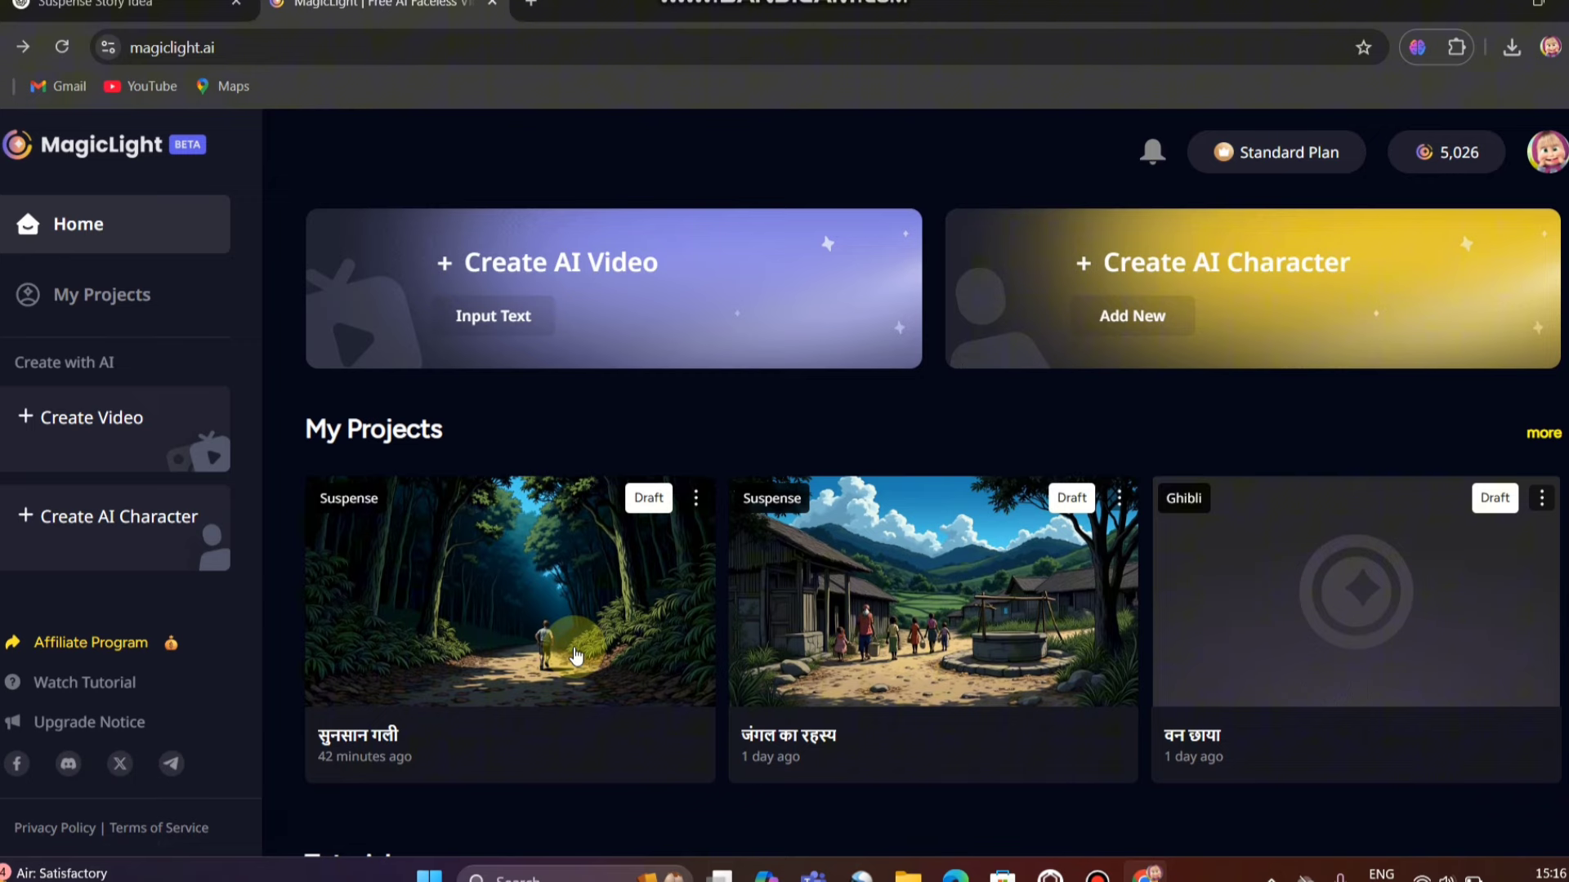